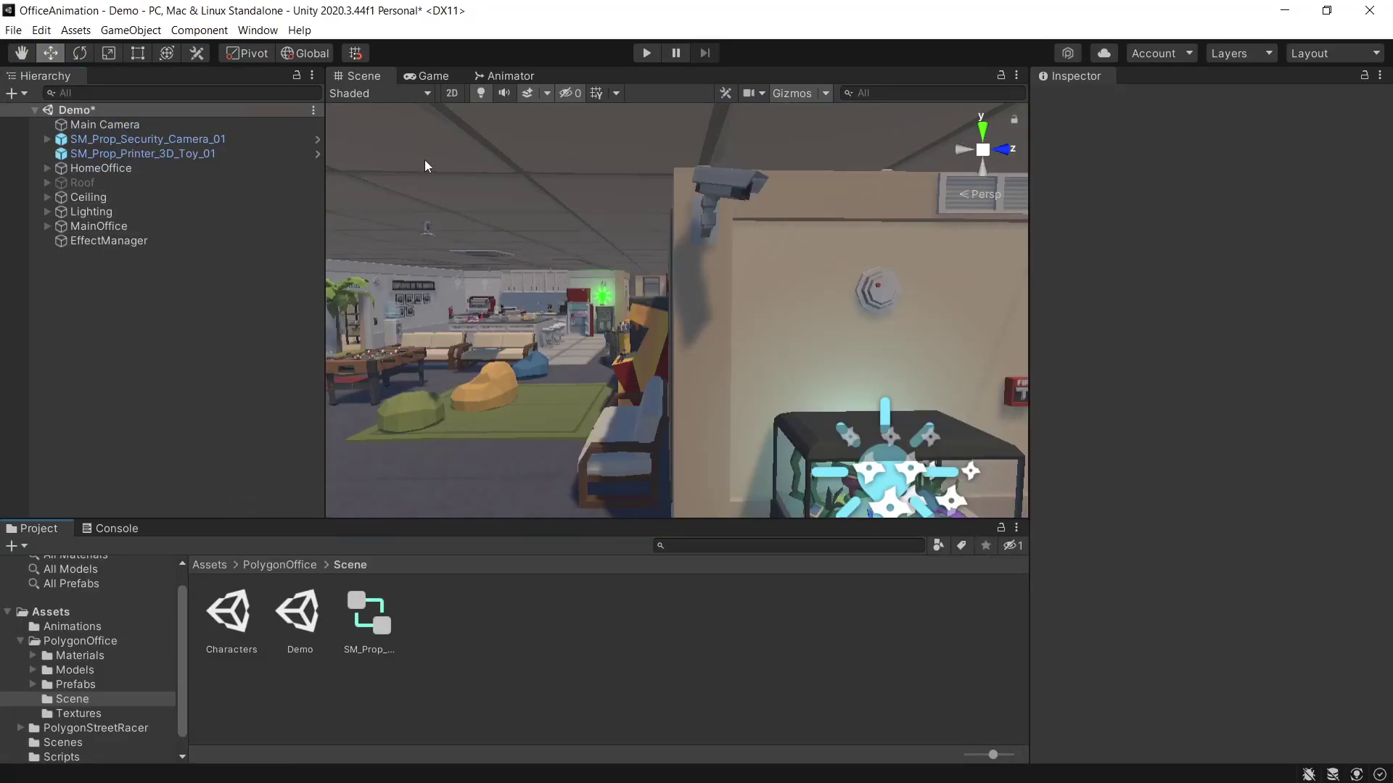
Open the Animation window from the Window menu and dock it beside the Project view.
left_click(257, 30)
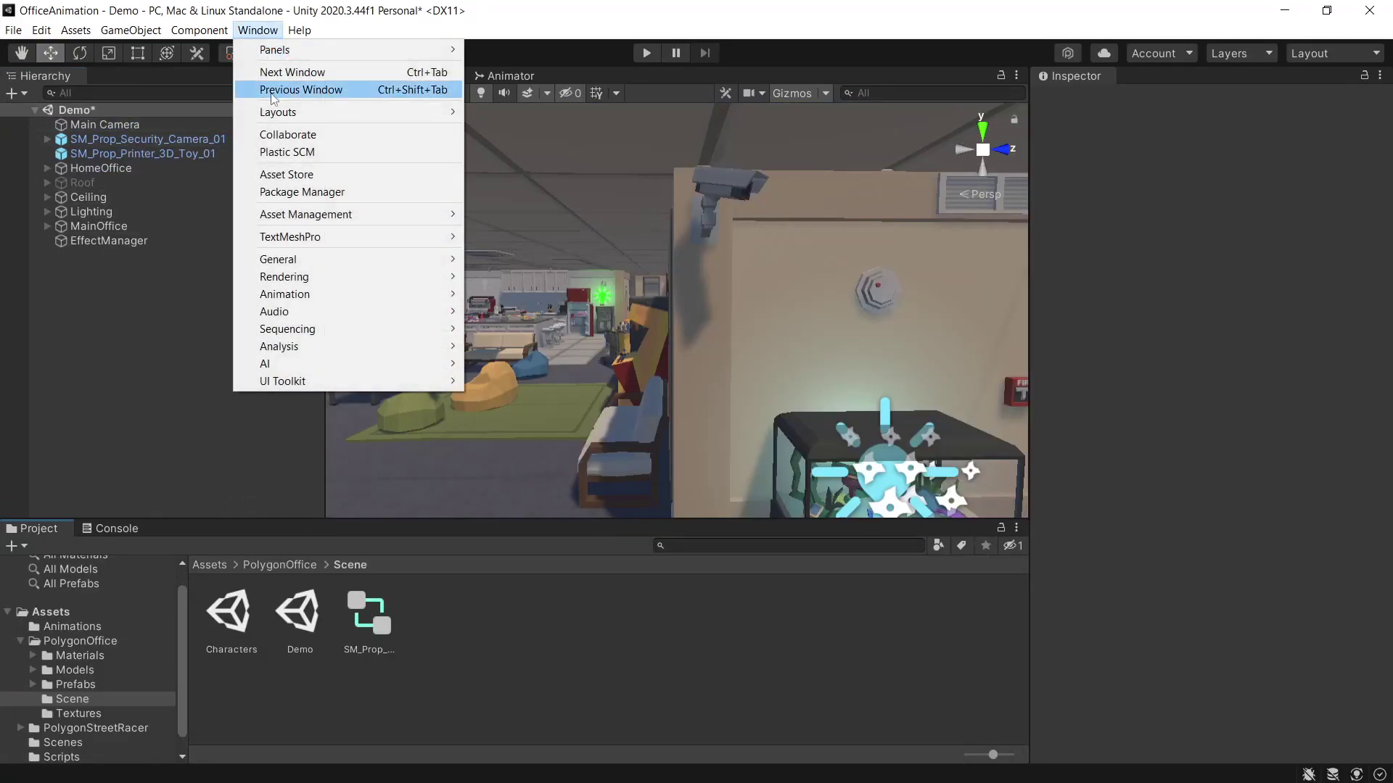
mouse_move(308, 293)
left_click(508, 293)
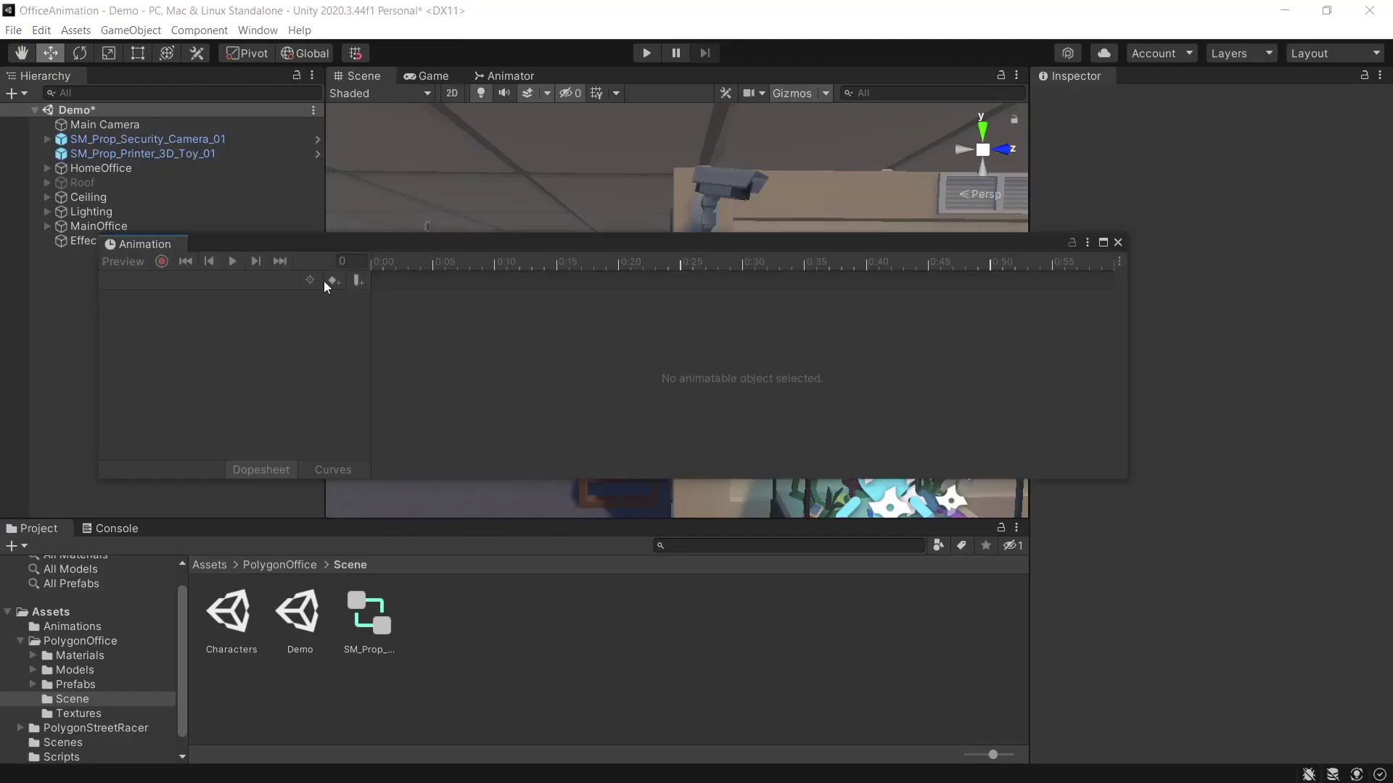
left_click_drag(145, 243, 392, 508)
Select SM_Prop_Security_Camera_01 and create a new clip saved as CameraRotation.
left_click(161, 141)
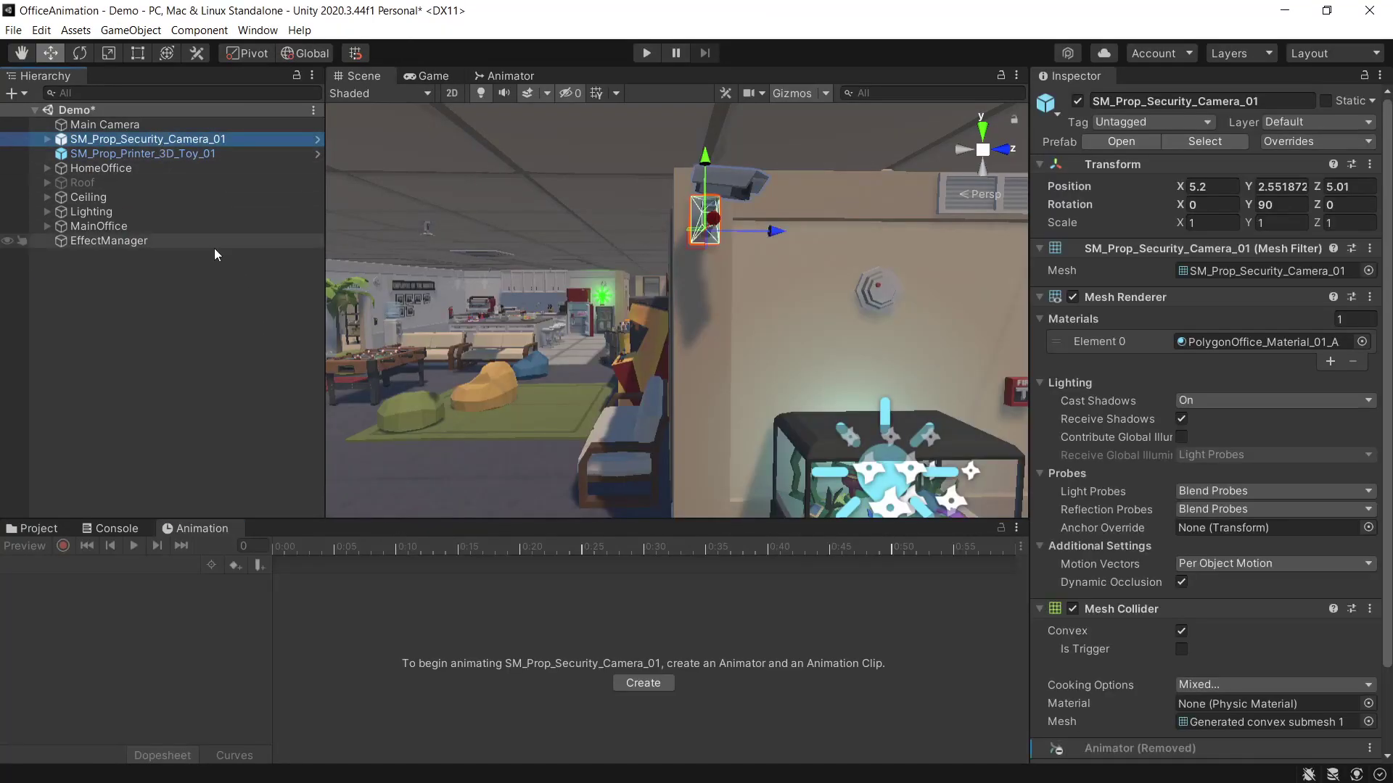
left_click(637, 682)
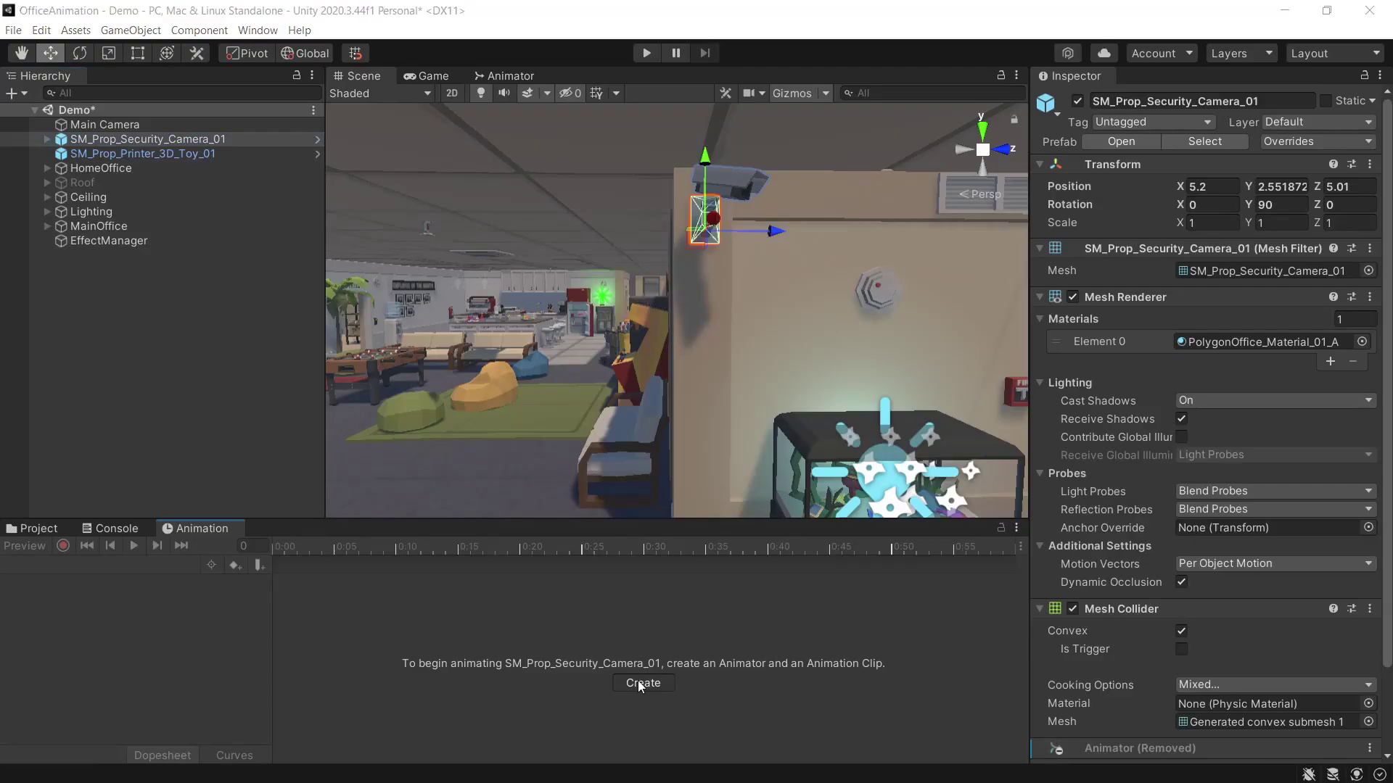
type("CameraRotation")
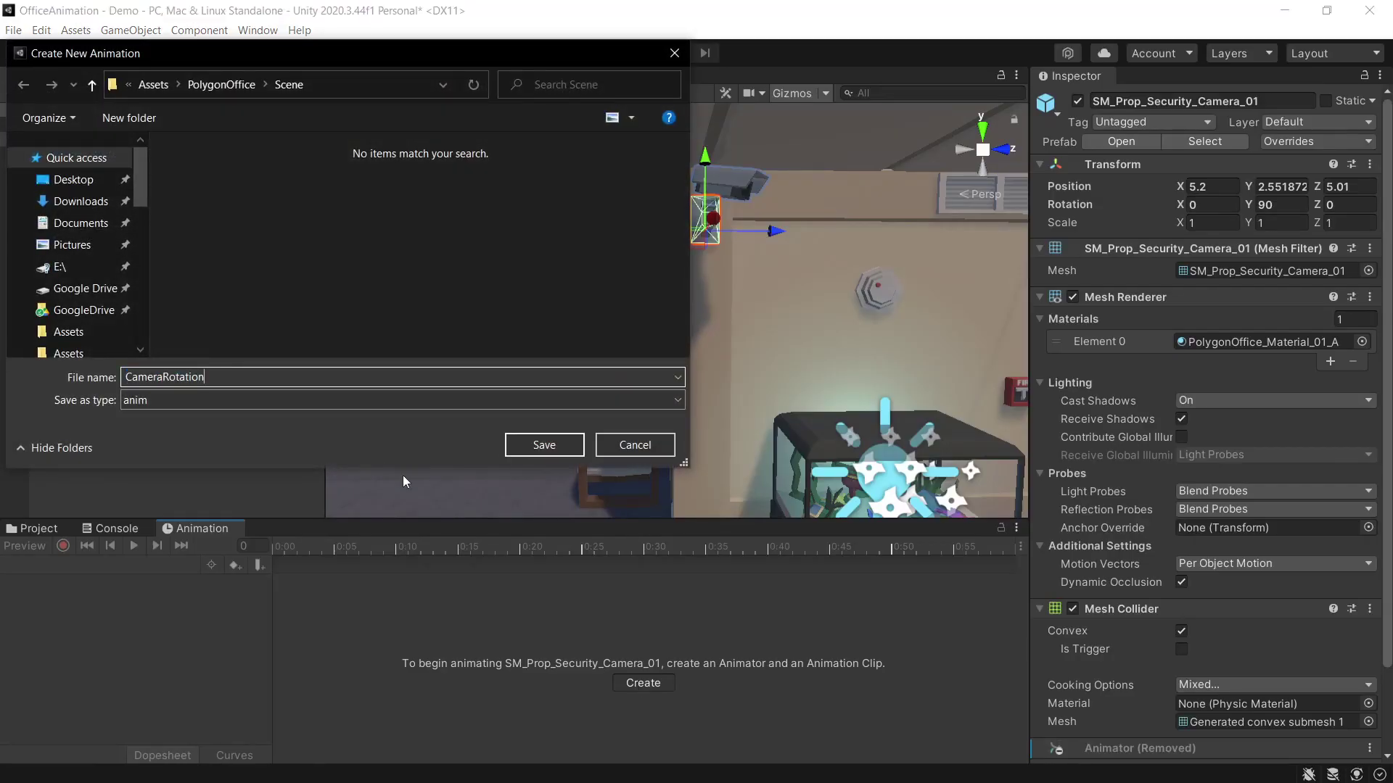
left_click(549, 447)
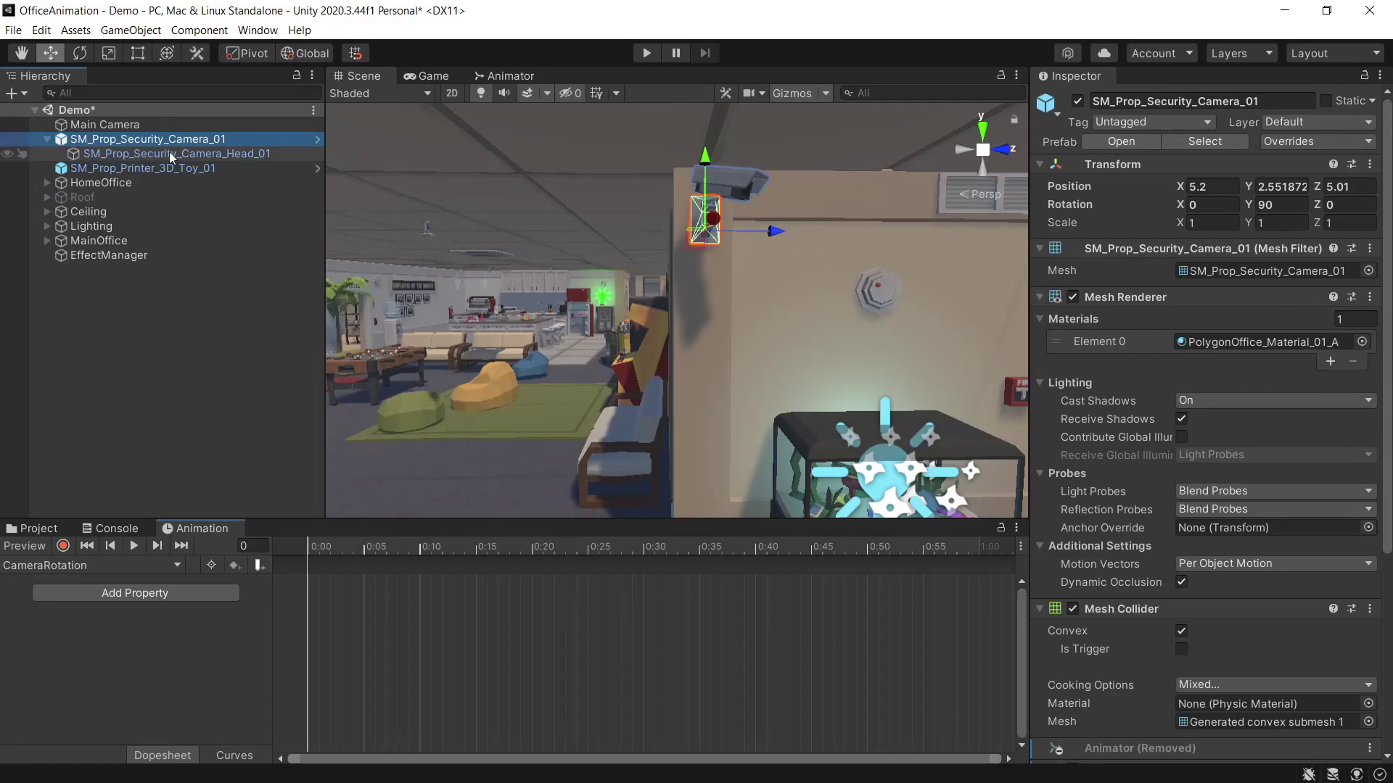
Add SM_Prop_Security_Camera_Head_01's Transform Rotation to the clip, preview playback, and select the 1:00 keys.
left_click(152, 591)
left_click(249, 608)
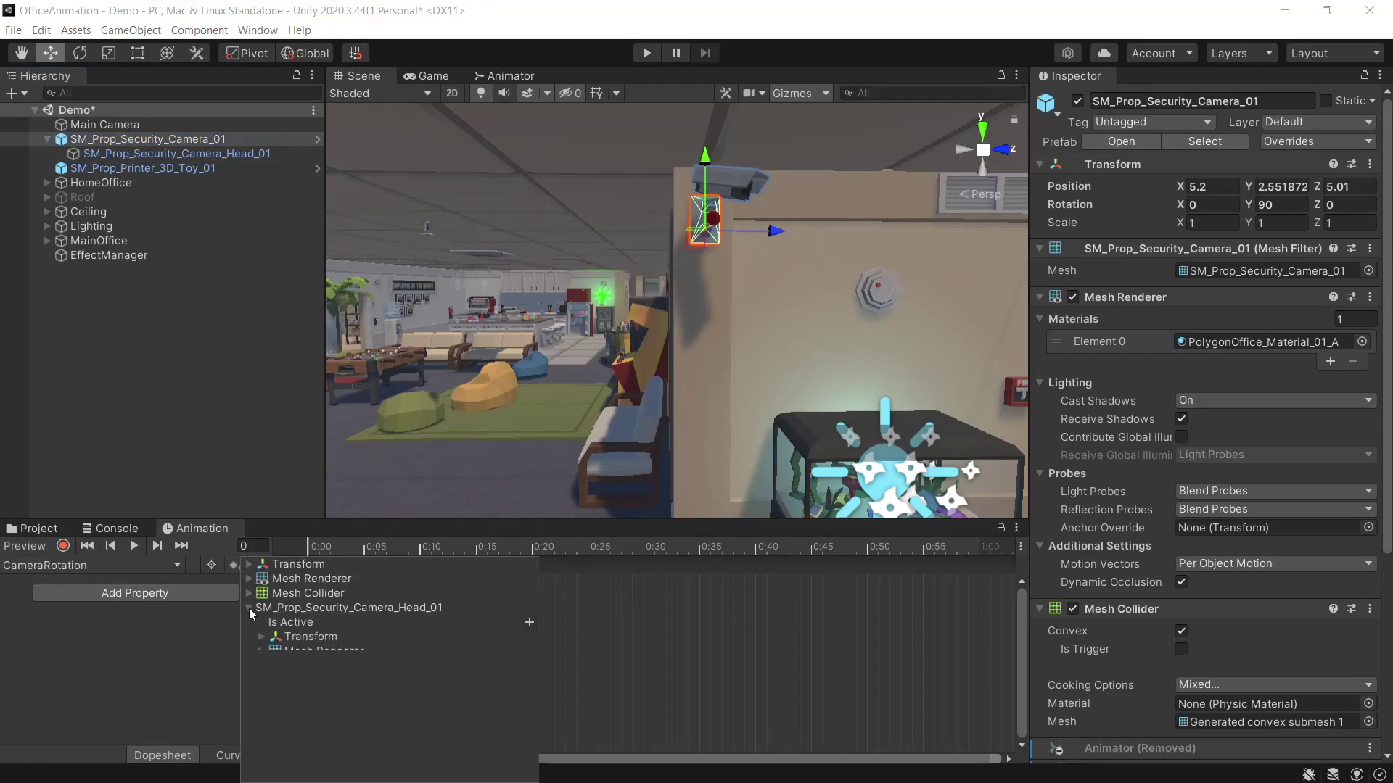
left_click(261, 637)
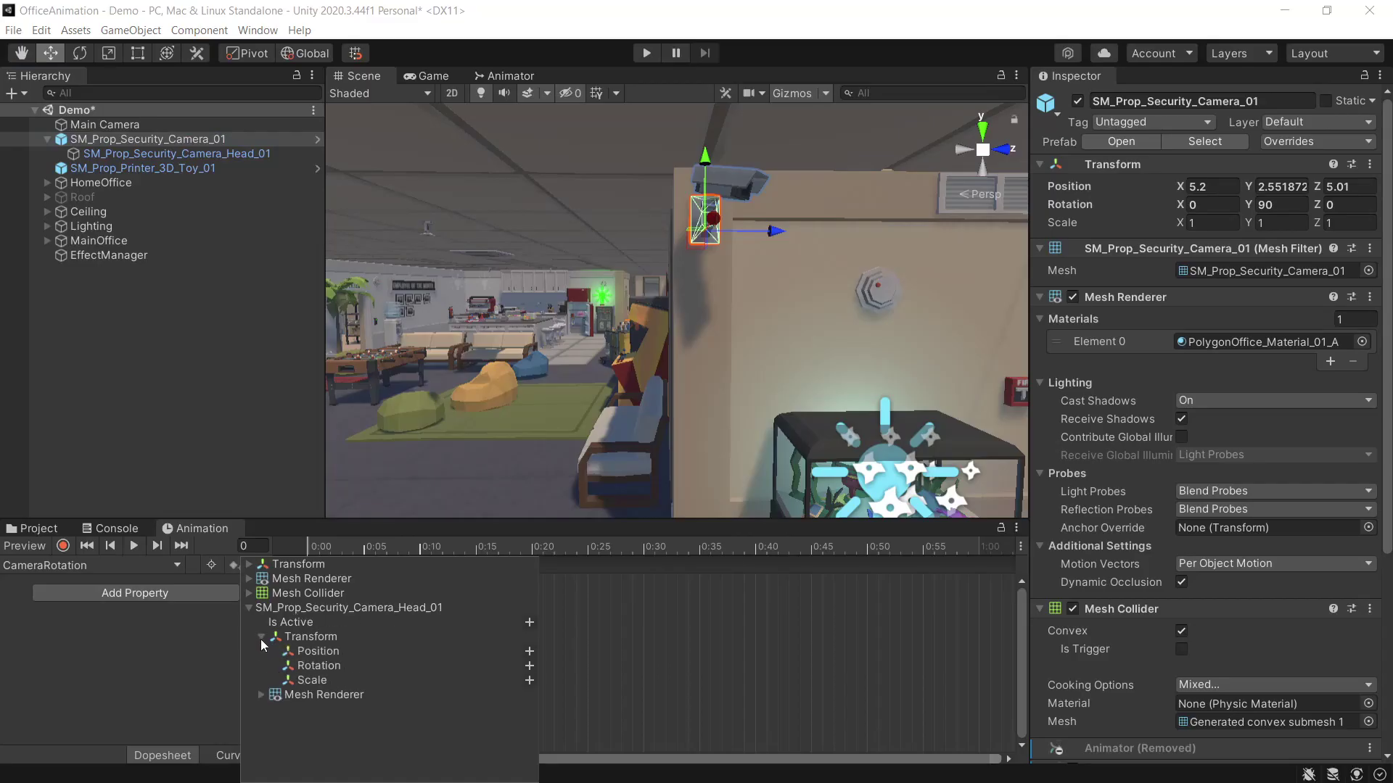
left_click(286, 666)
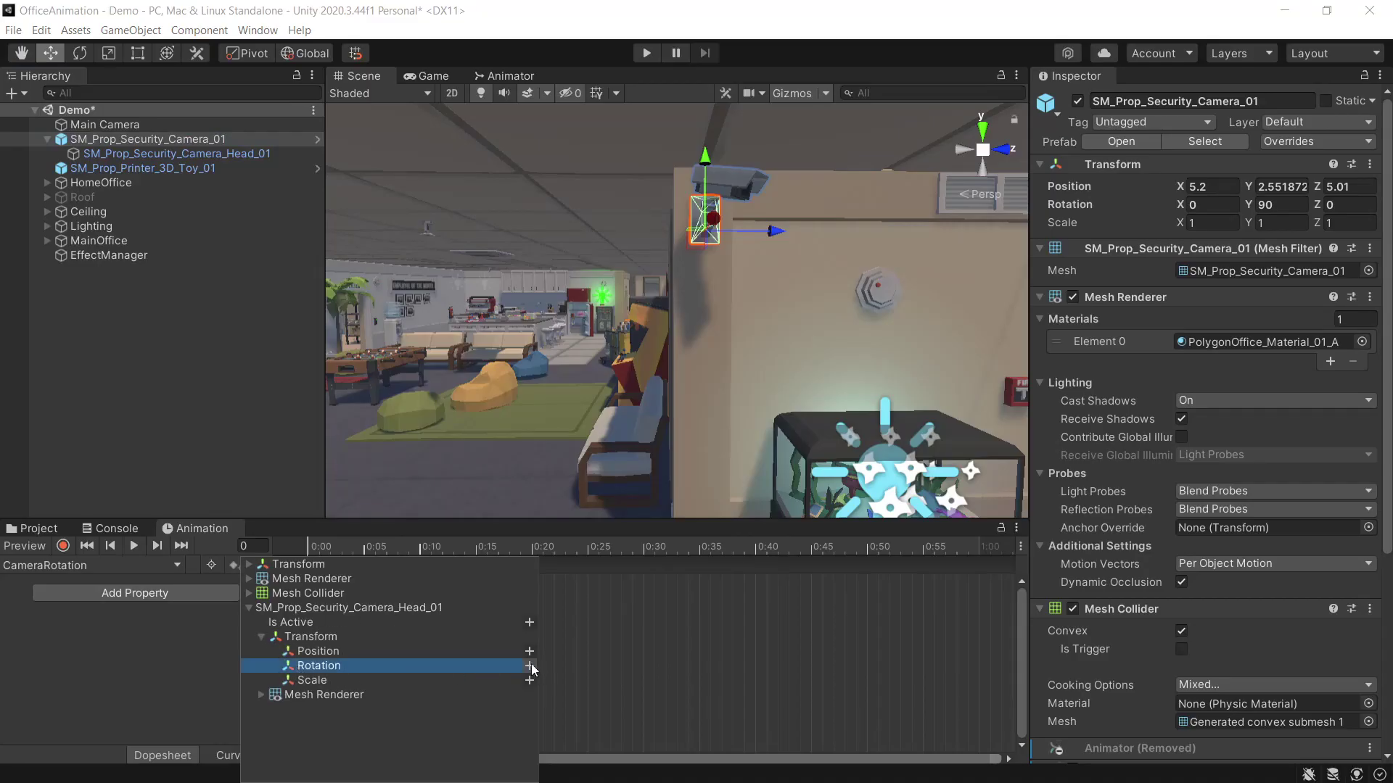
left_click(529, 666)
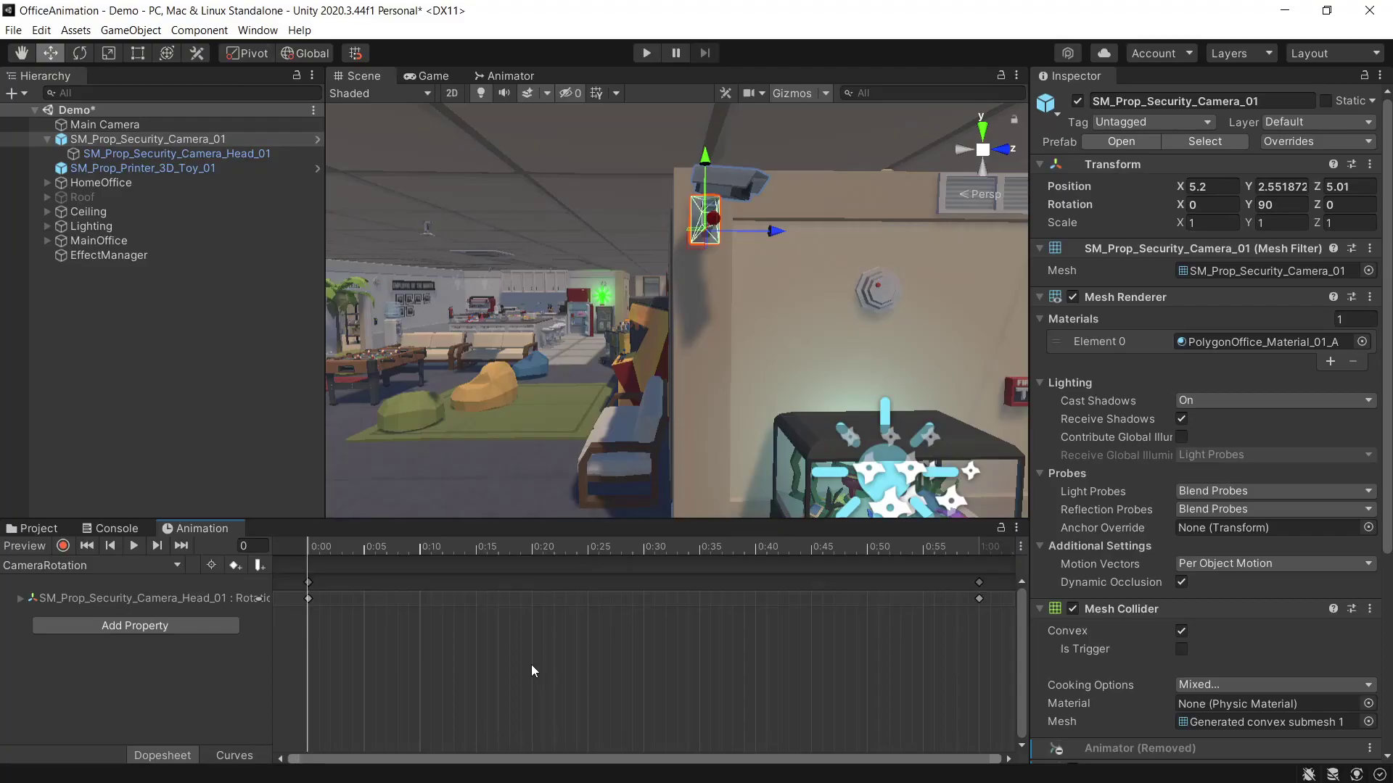
left_click(134, 546)
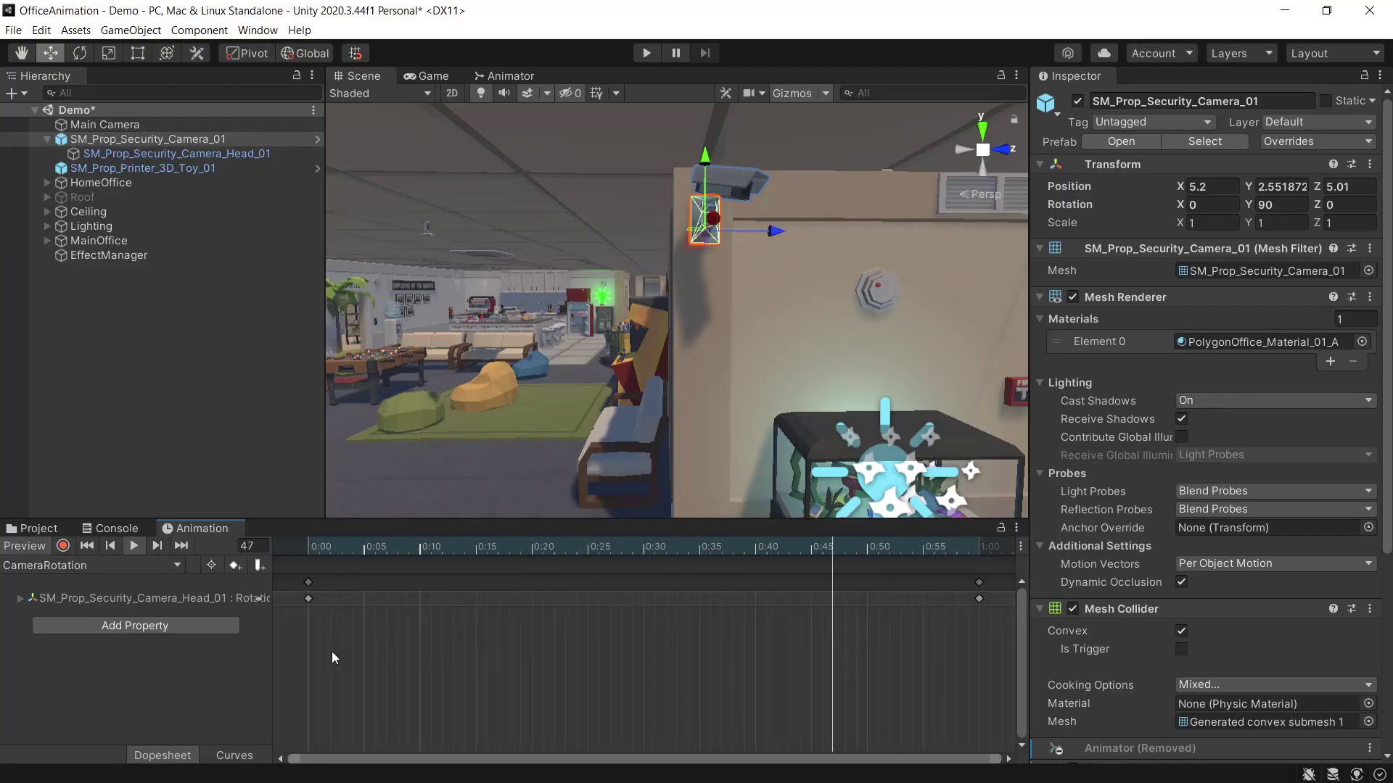
left_click(978, 599)
Delete the 1:00 keys, zoom the timeline out, set Rotation.y to 48, and key frame 842.
key("Delete")
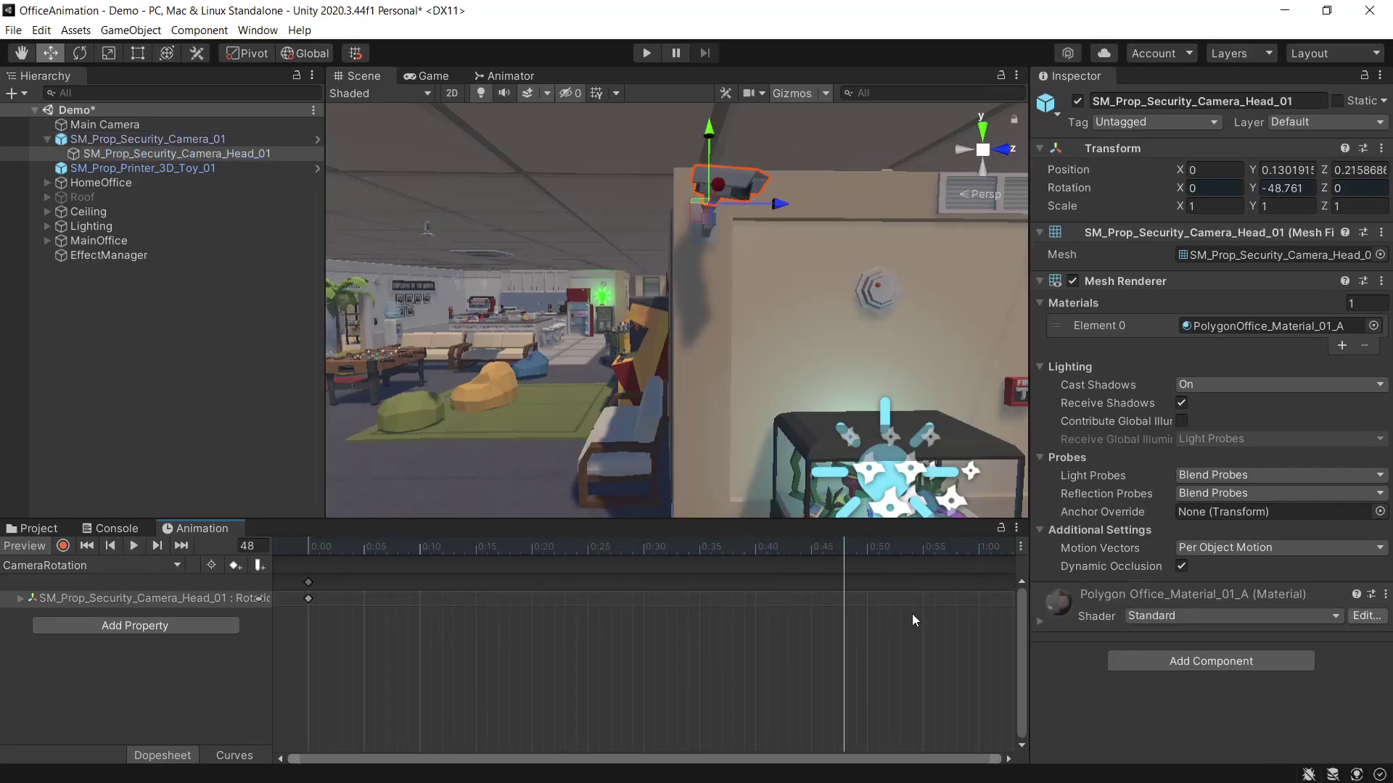
scroll(912, 614, "down", 6)
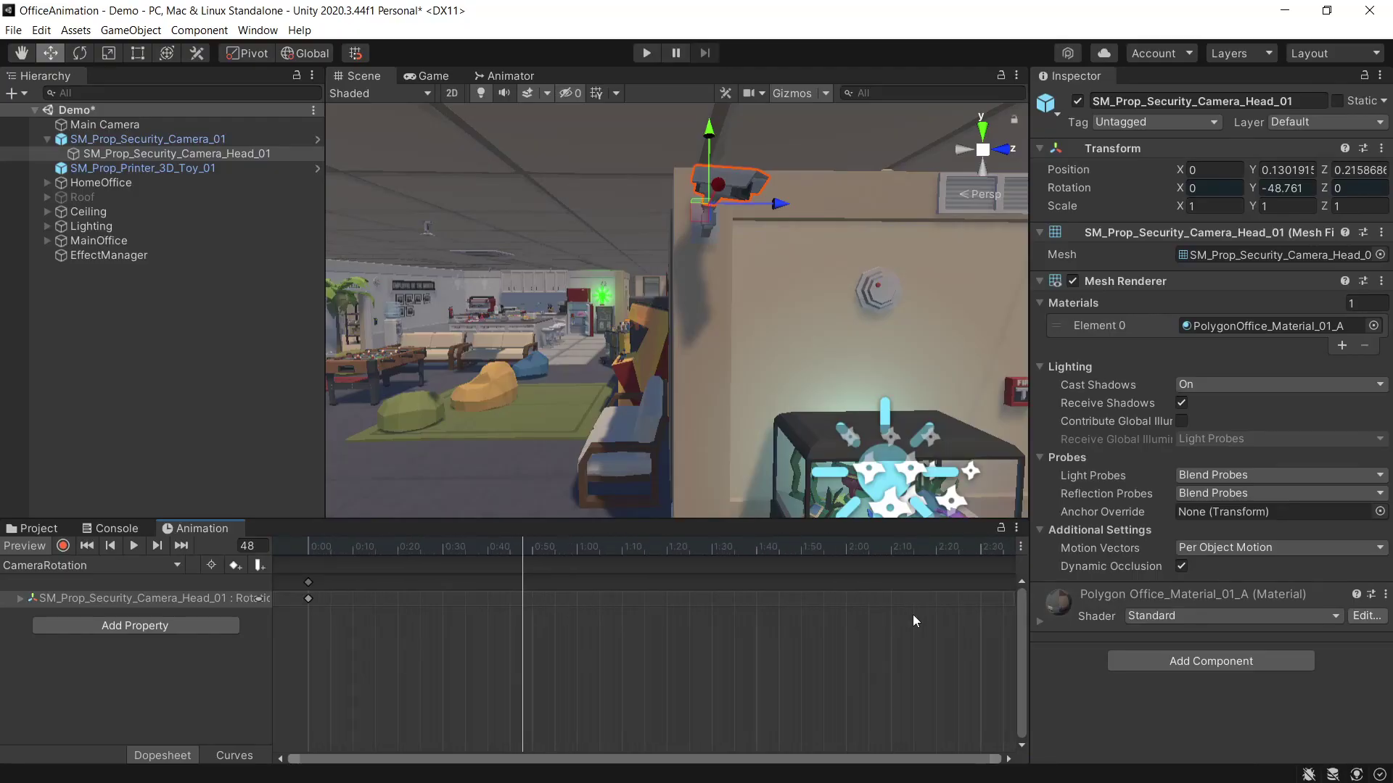
scroll(913, 615, "down", 8)
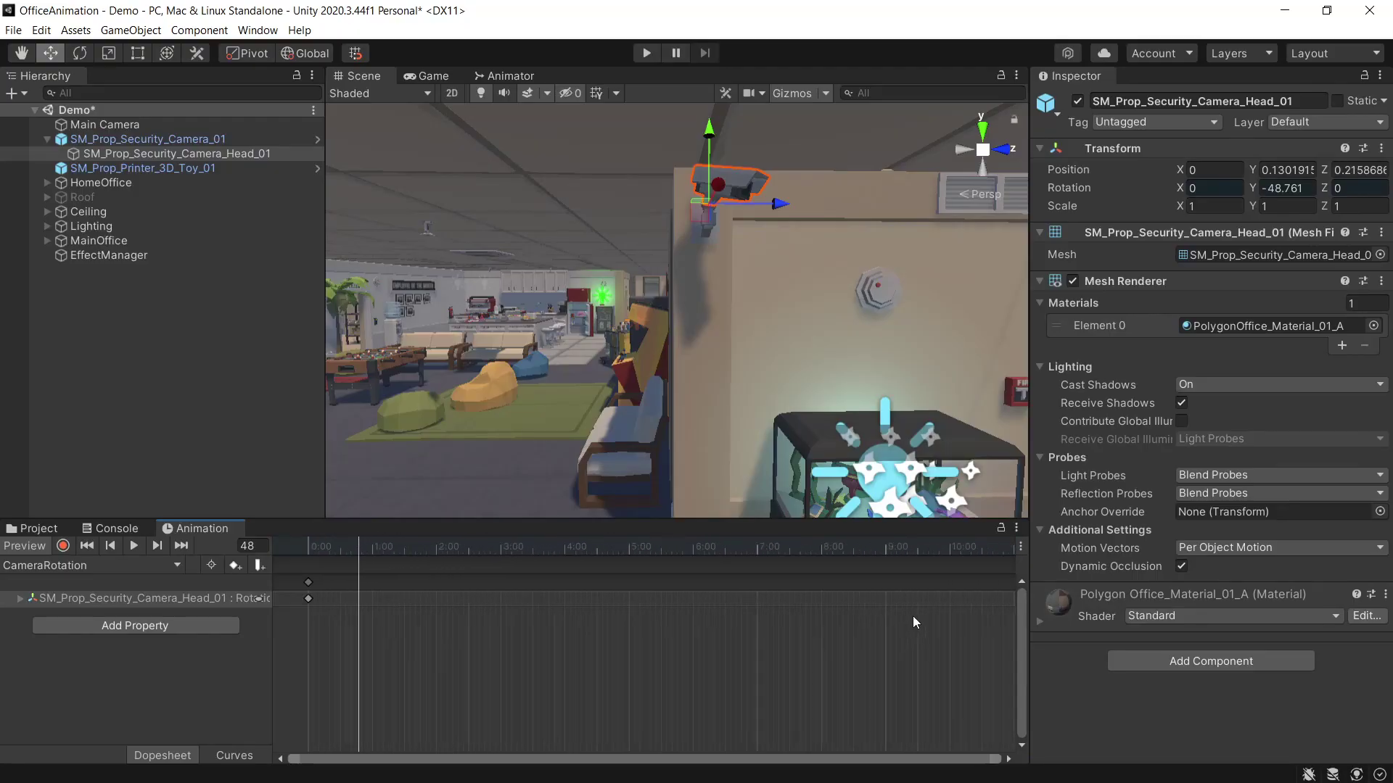
scroll(912, 616, "down", 3)
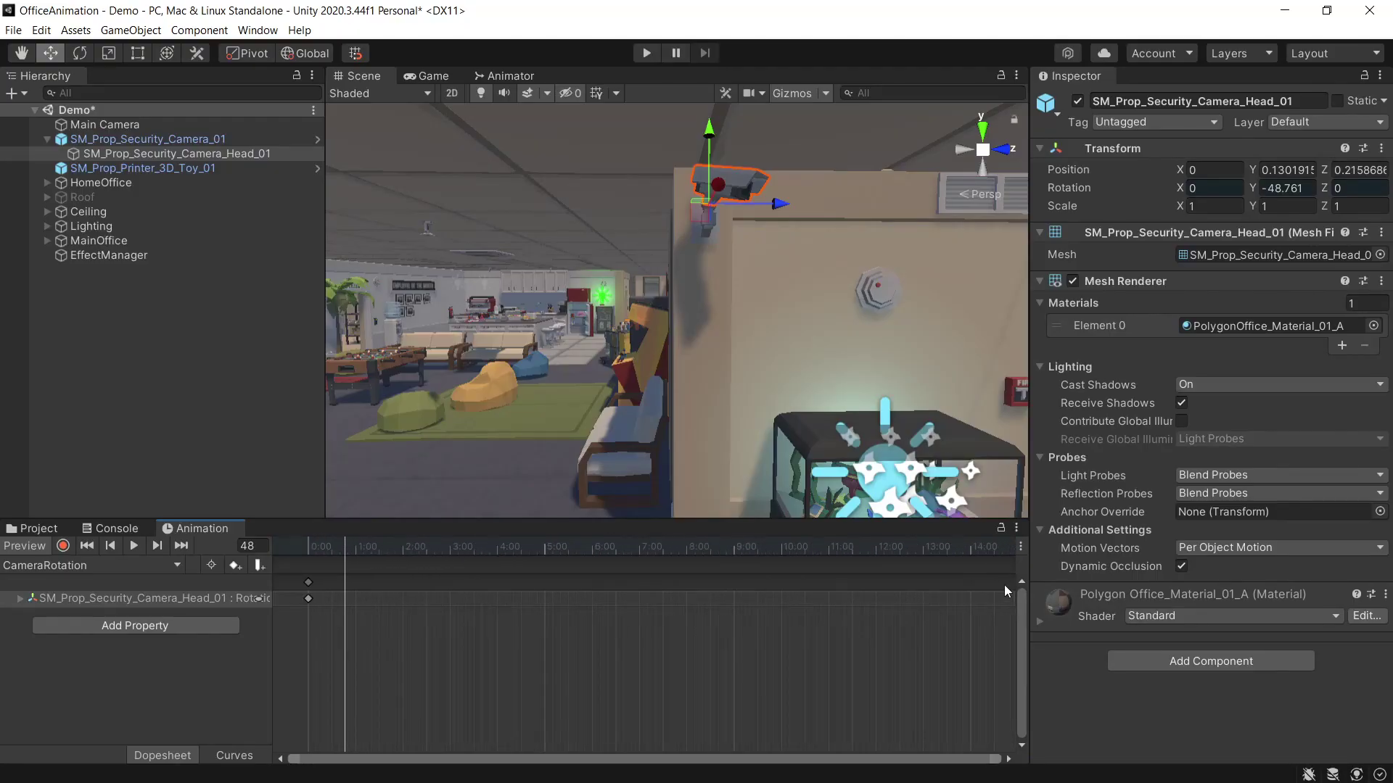
left_click(20, 599)
left_click(200, 632)
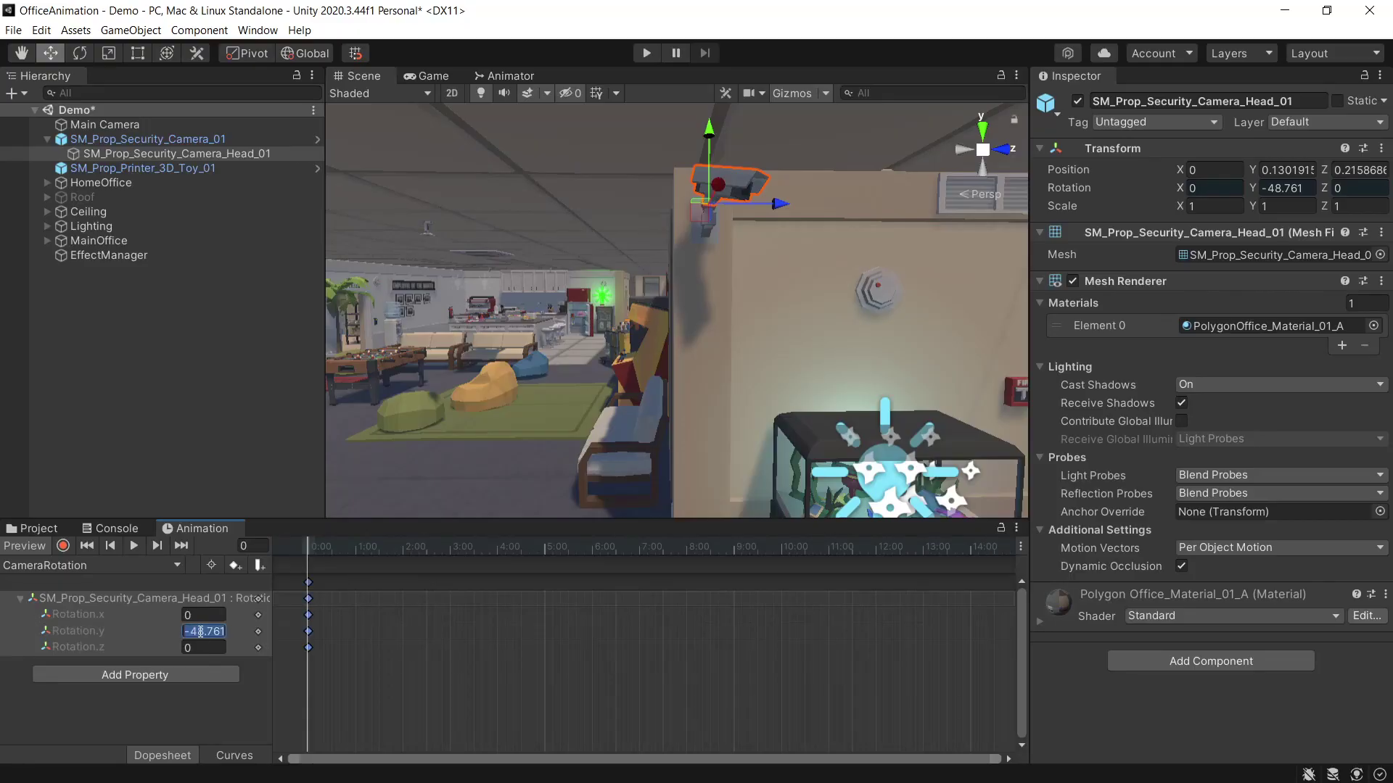
type("48")
left_click(972, 552)
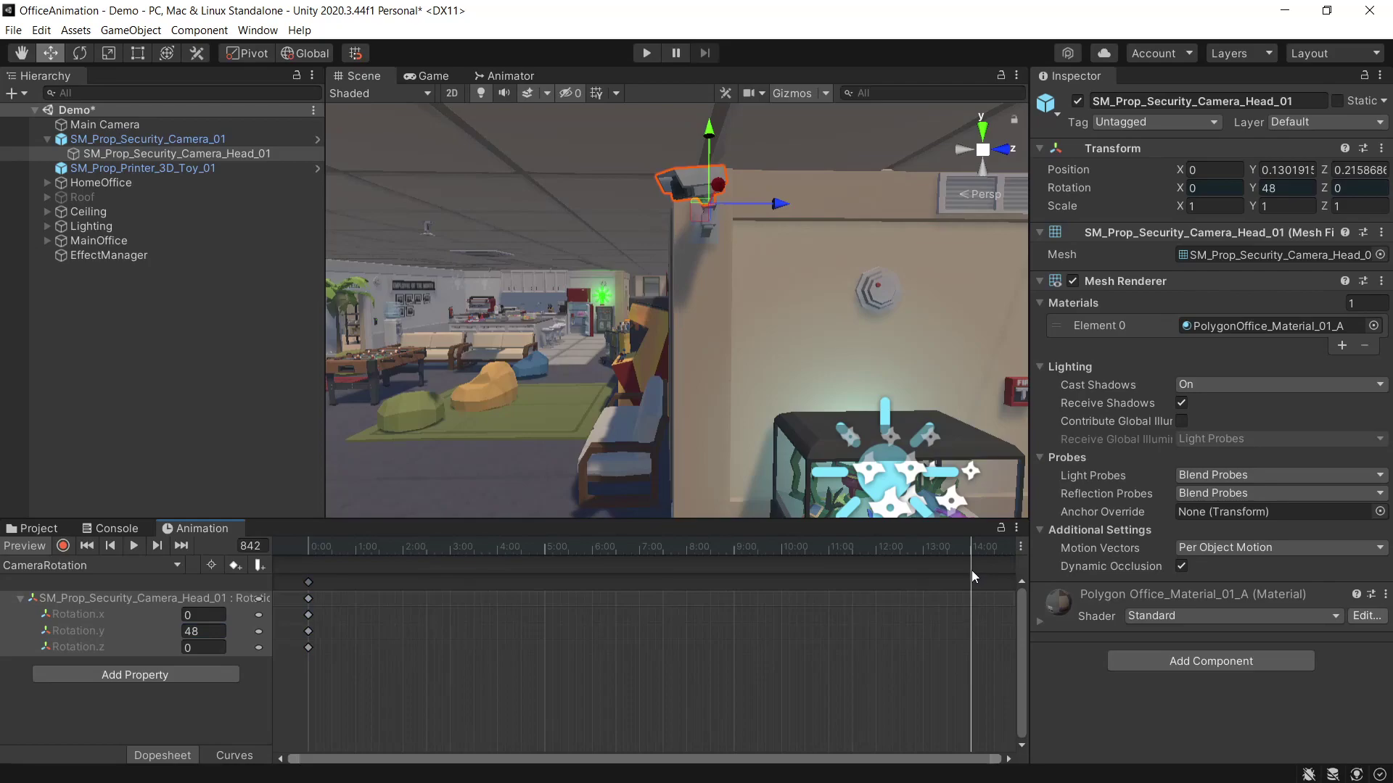
left_click(235, 564)
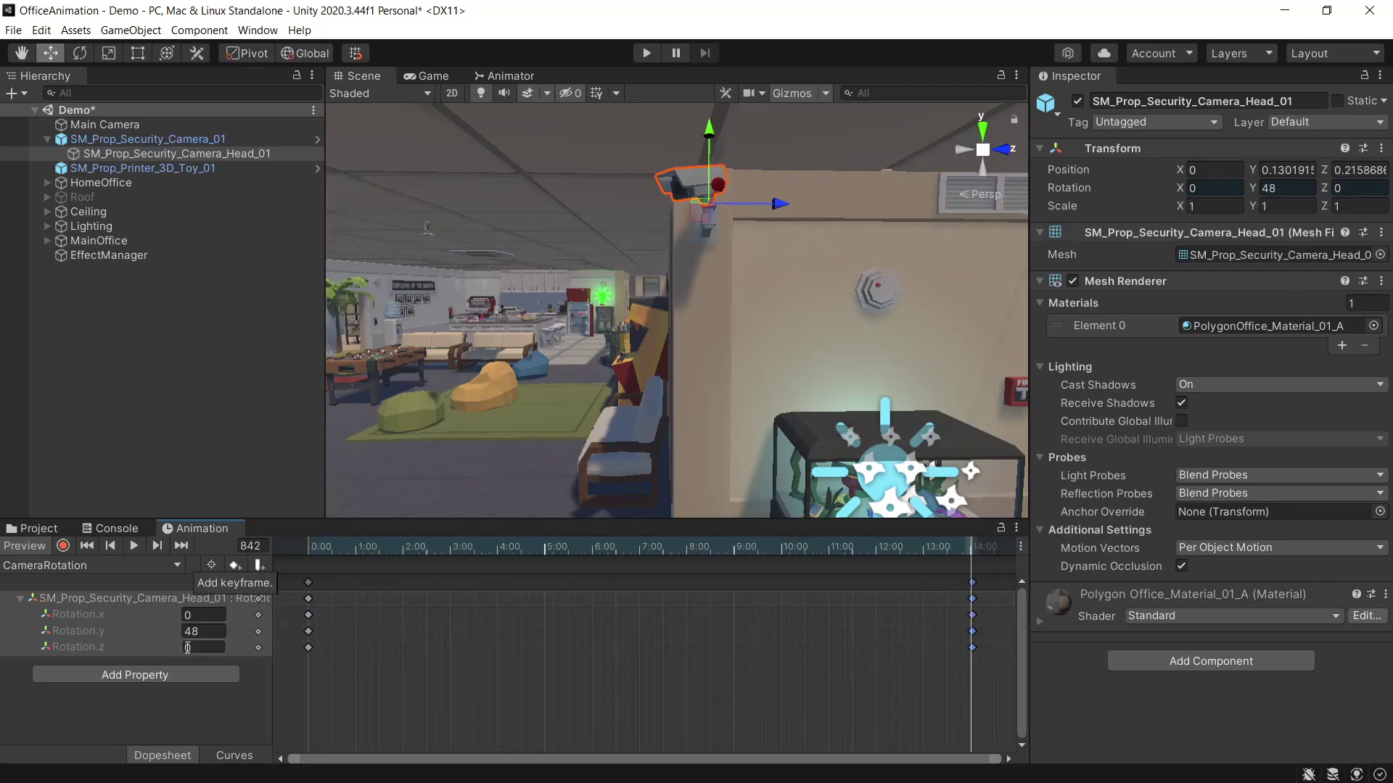
Add rotation keyframes at about 6, 7 and 13 seconds.
left_click(108, 546)
left_click(593, 555)
left_click_drag(593, 555, 592, 555)
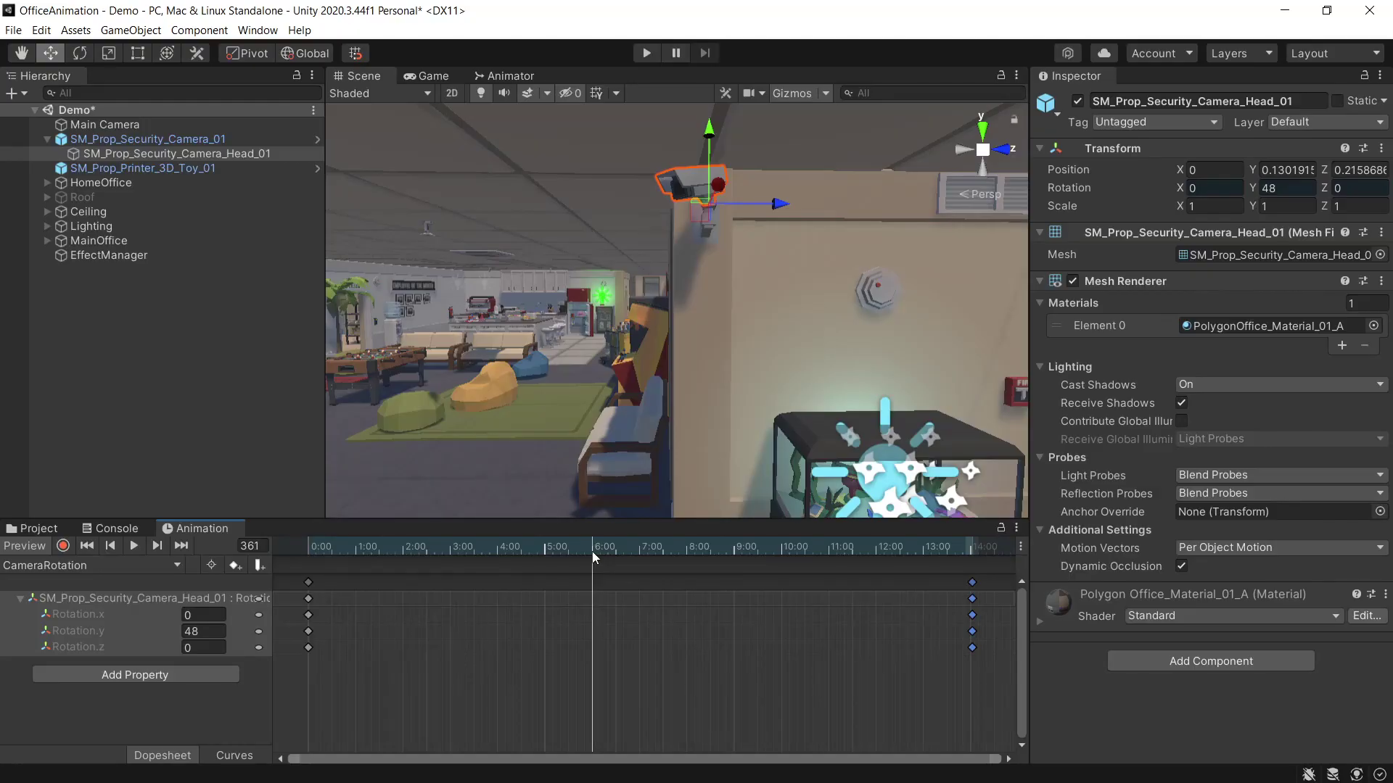
left_click(235, 567)
left_click(641, 551)
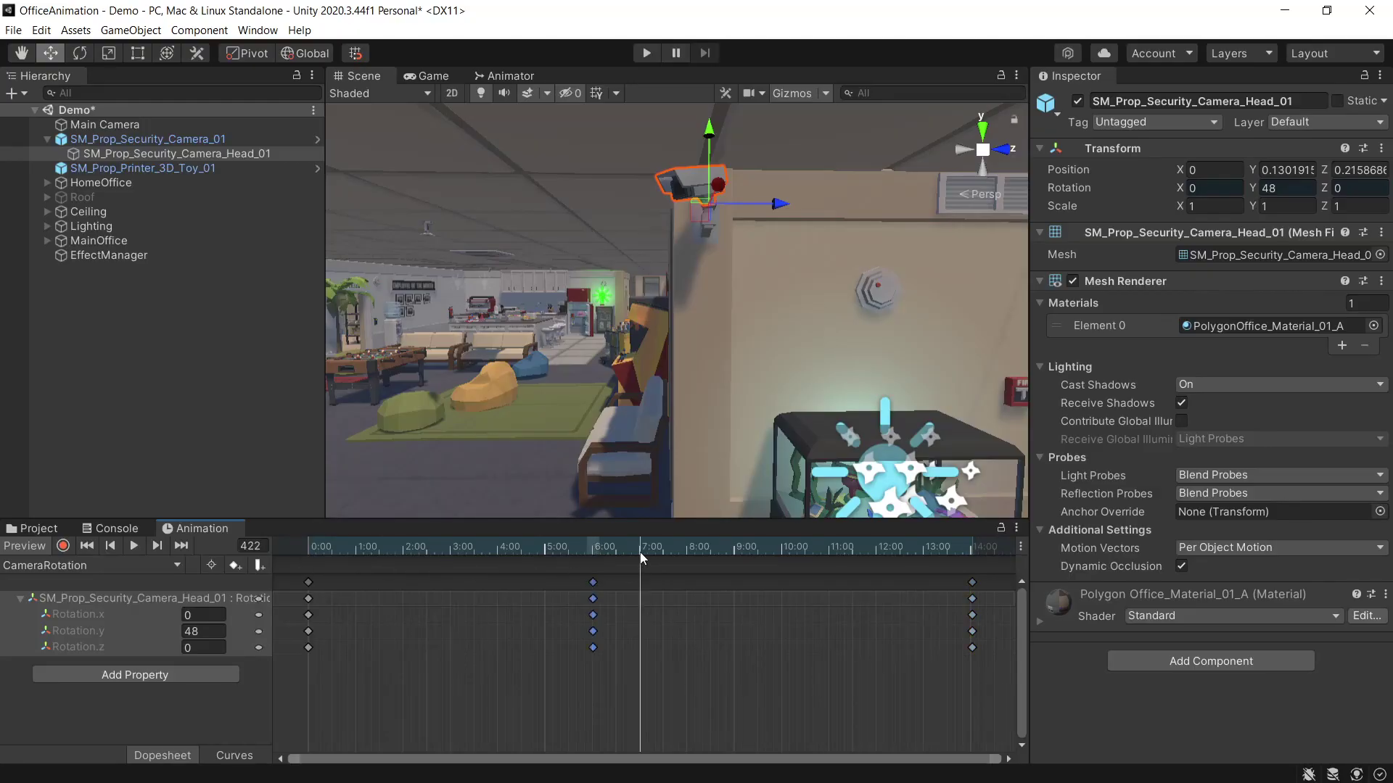
left_click(234, 566)
left_click(924, 551)
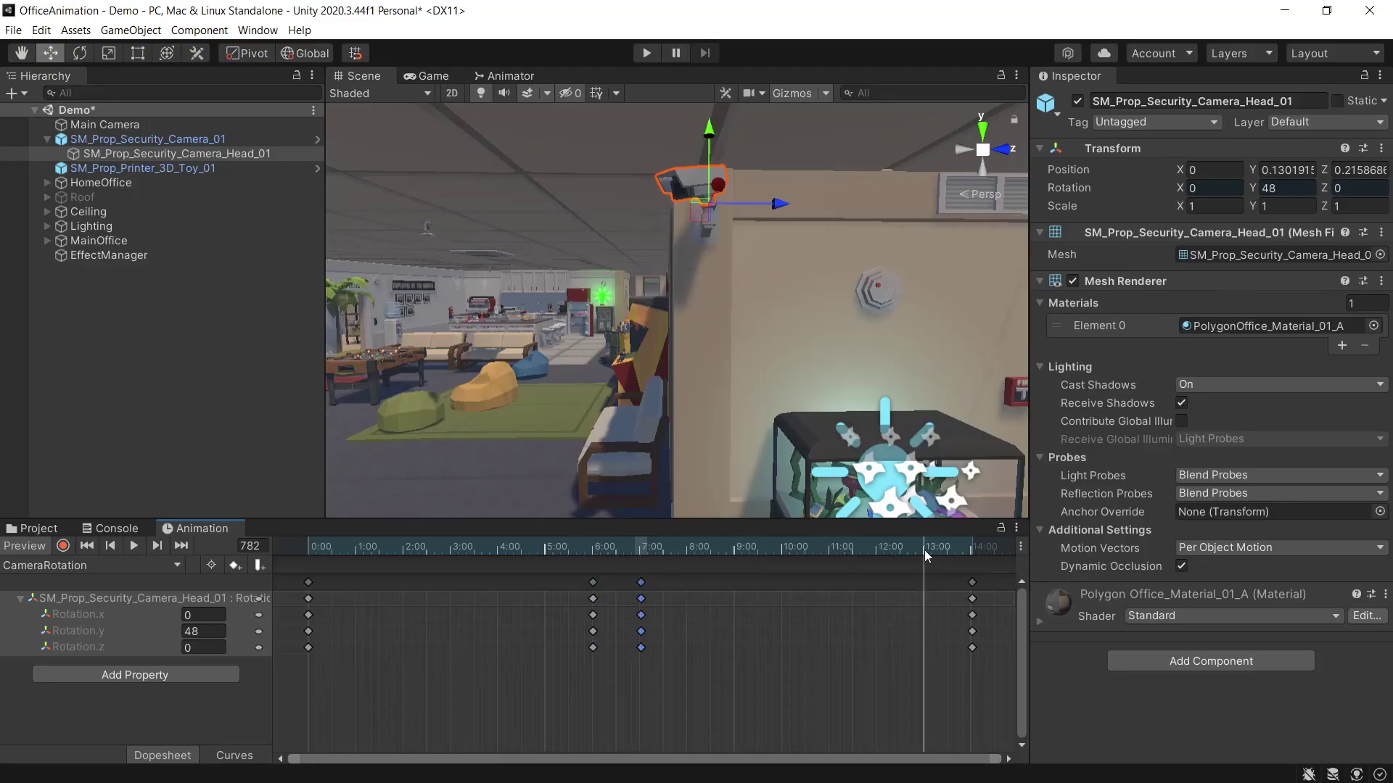
left_click(235, 566)
Set Rotation.y to -48 at the 6:00 keyframe, then step and scrub through the keys to check.
left_click(111, 545)
left_click(111, 545)
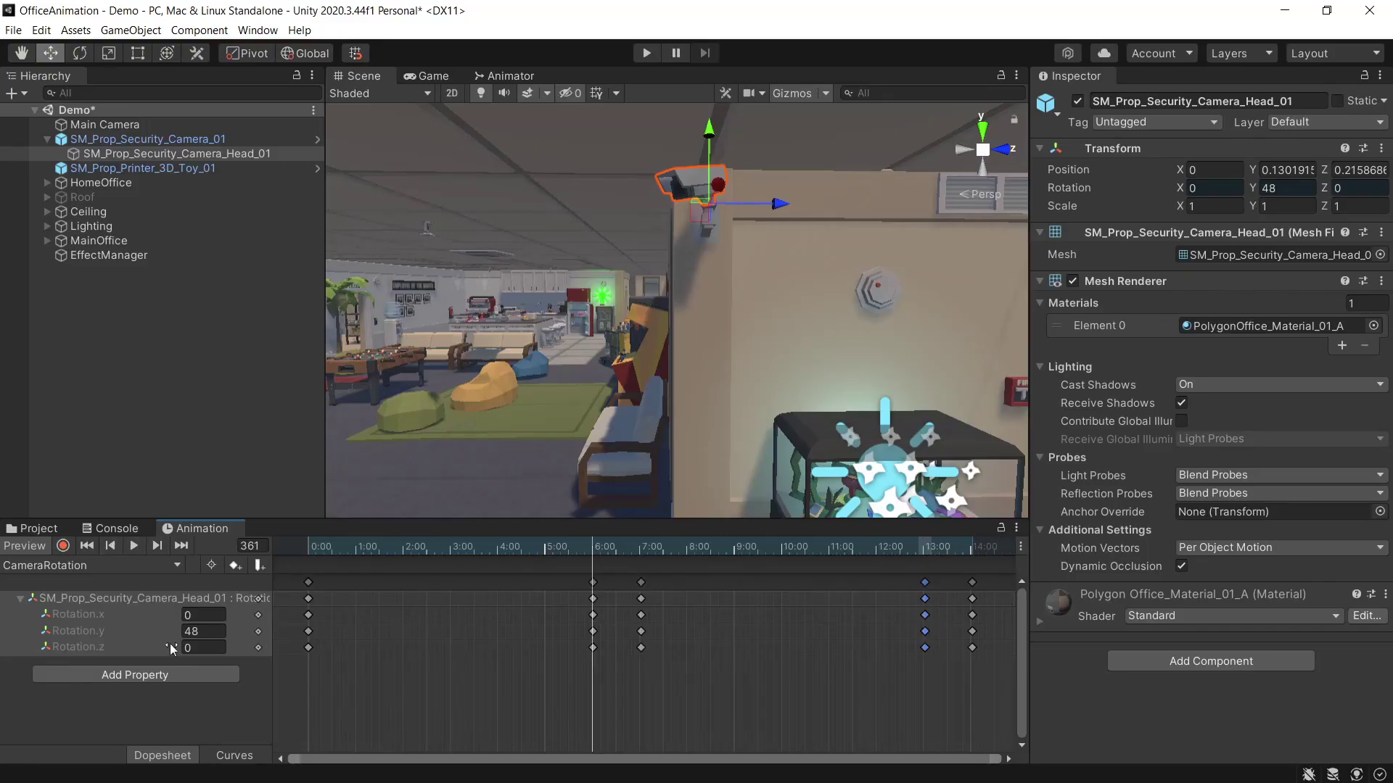
left_click(203, 632)
type("-48")
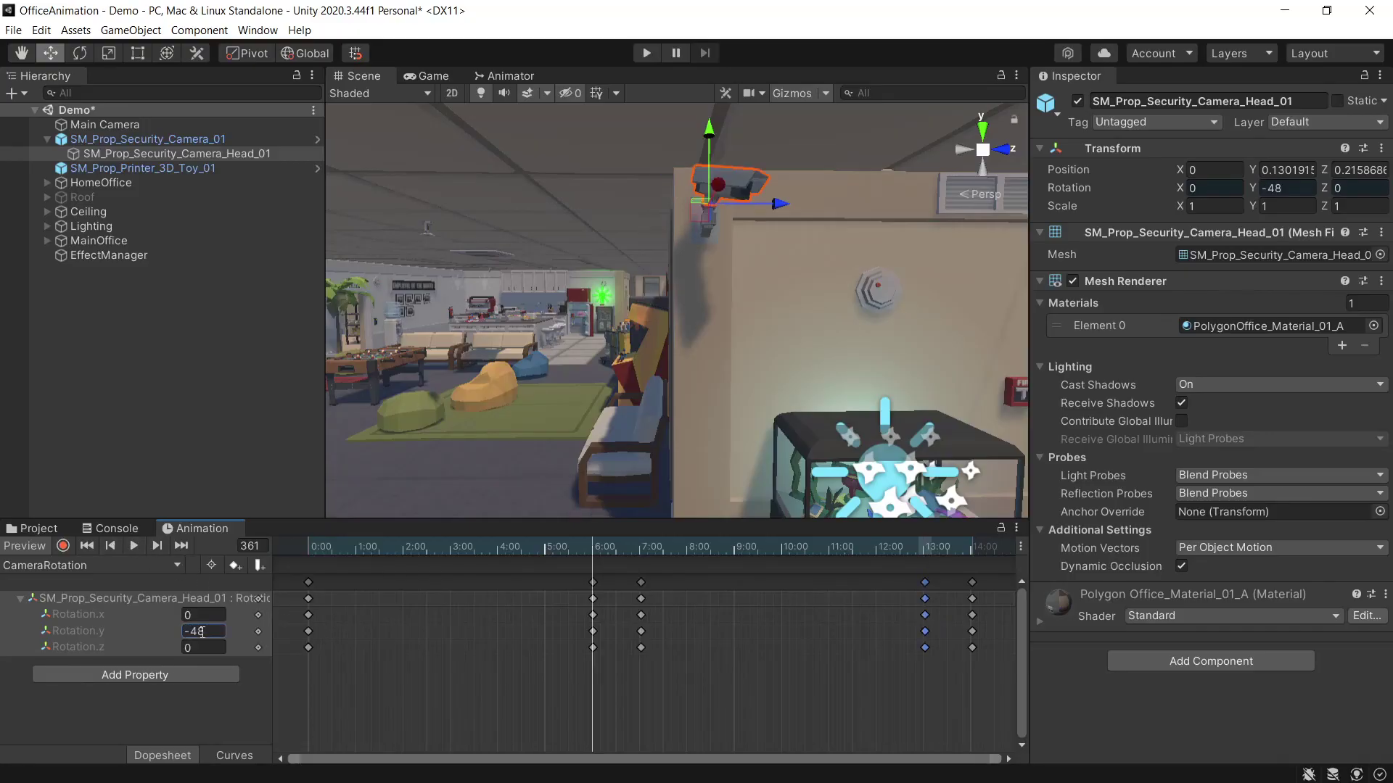
left_click(157, 546)
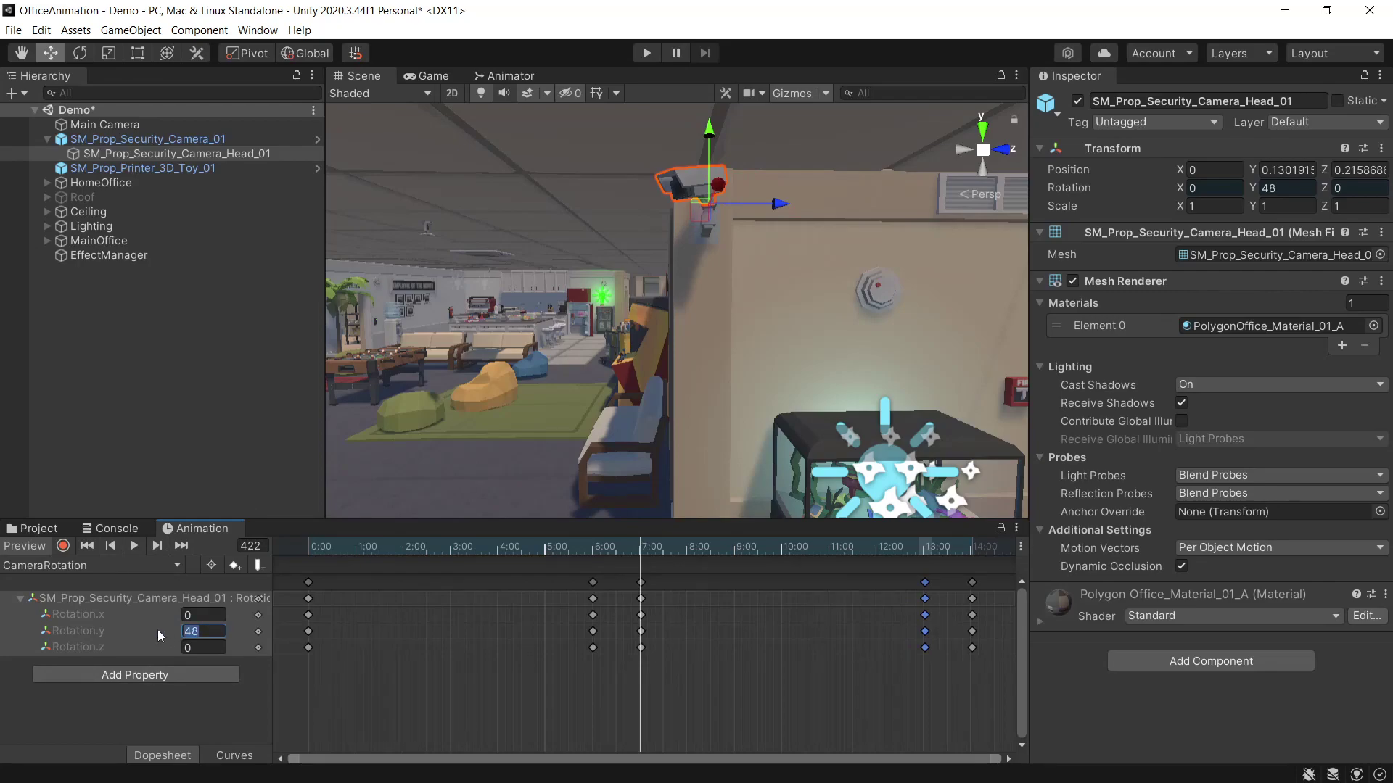
left_click(157, 547)
left_click(157, 547)
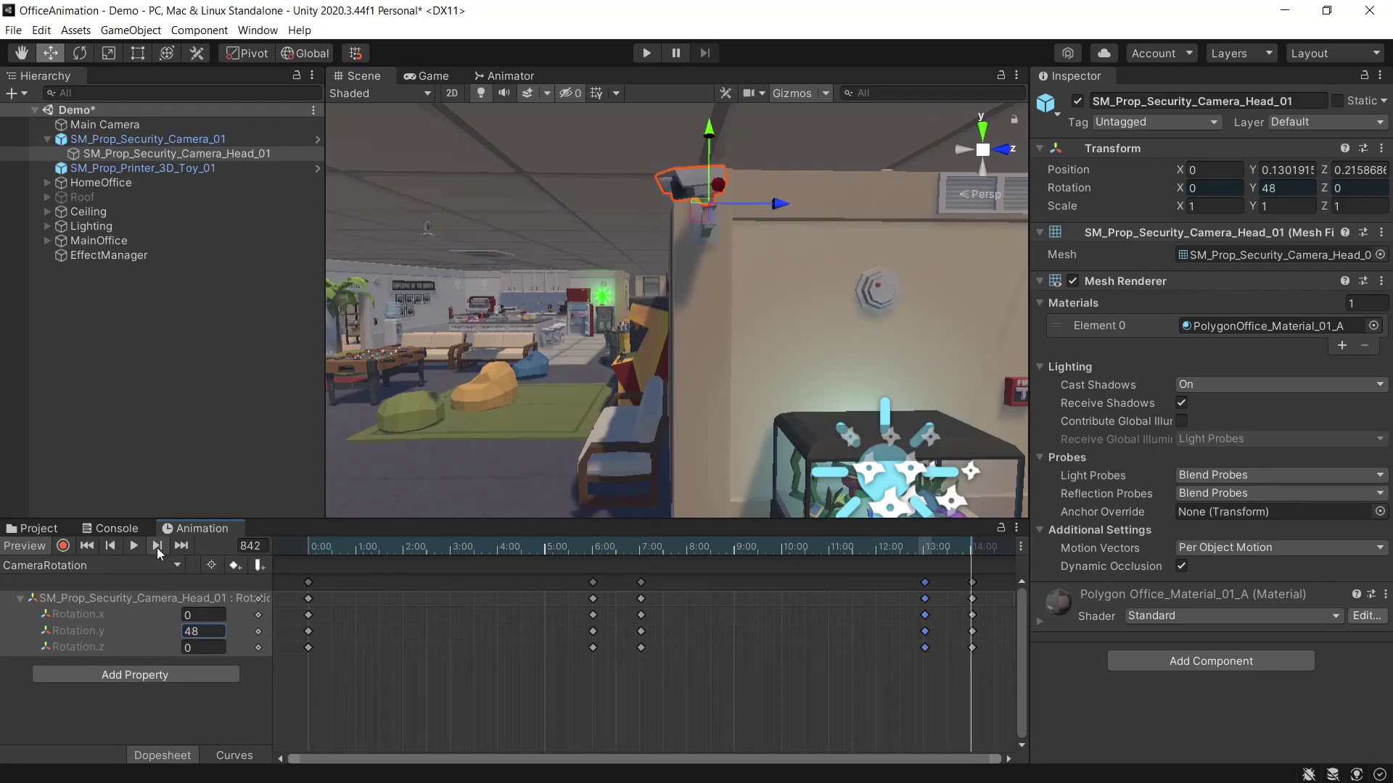
left_click_drag(305, 549, 308, 613)
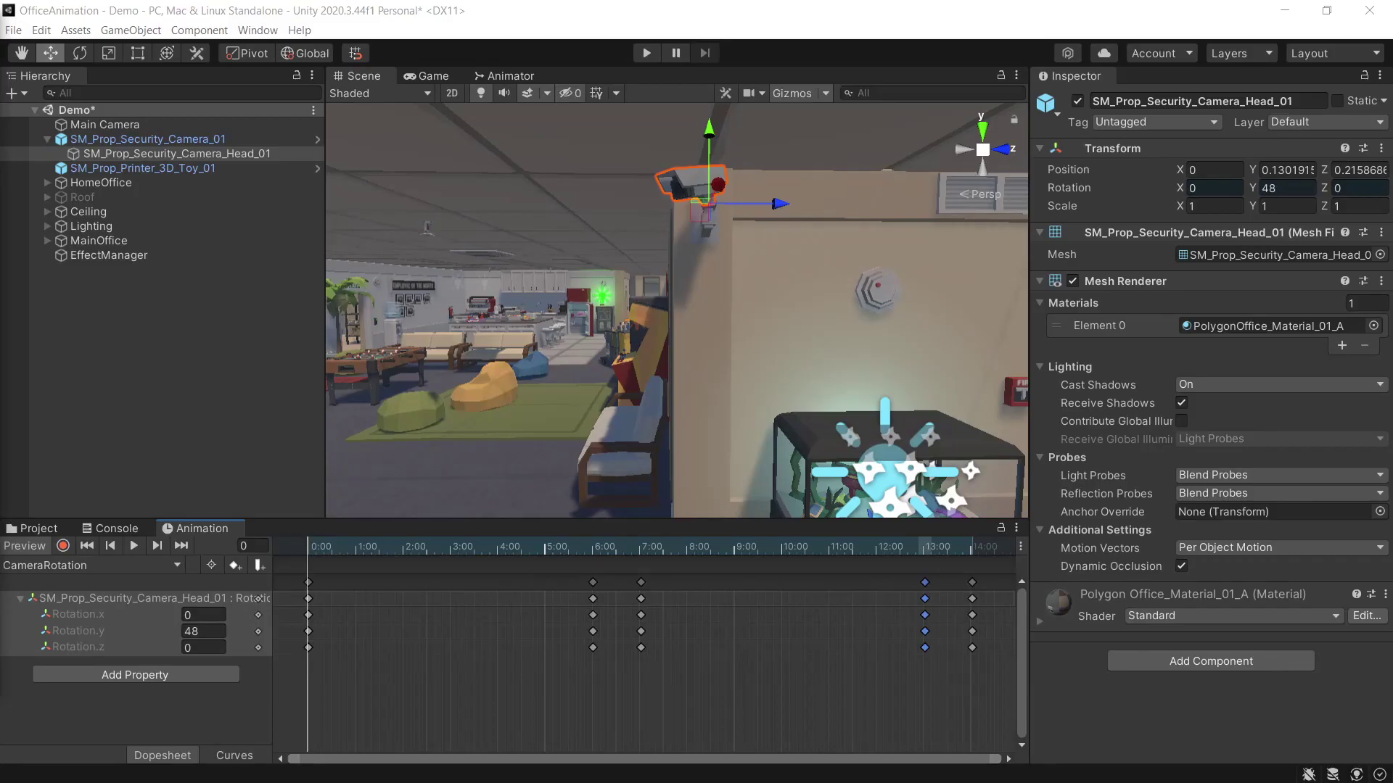
Create a new animation clip saved as CameraYes.
left_click(177, 565)
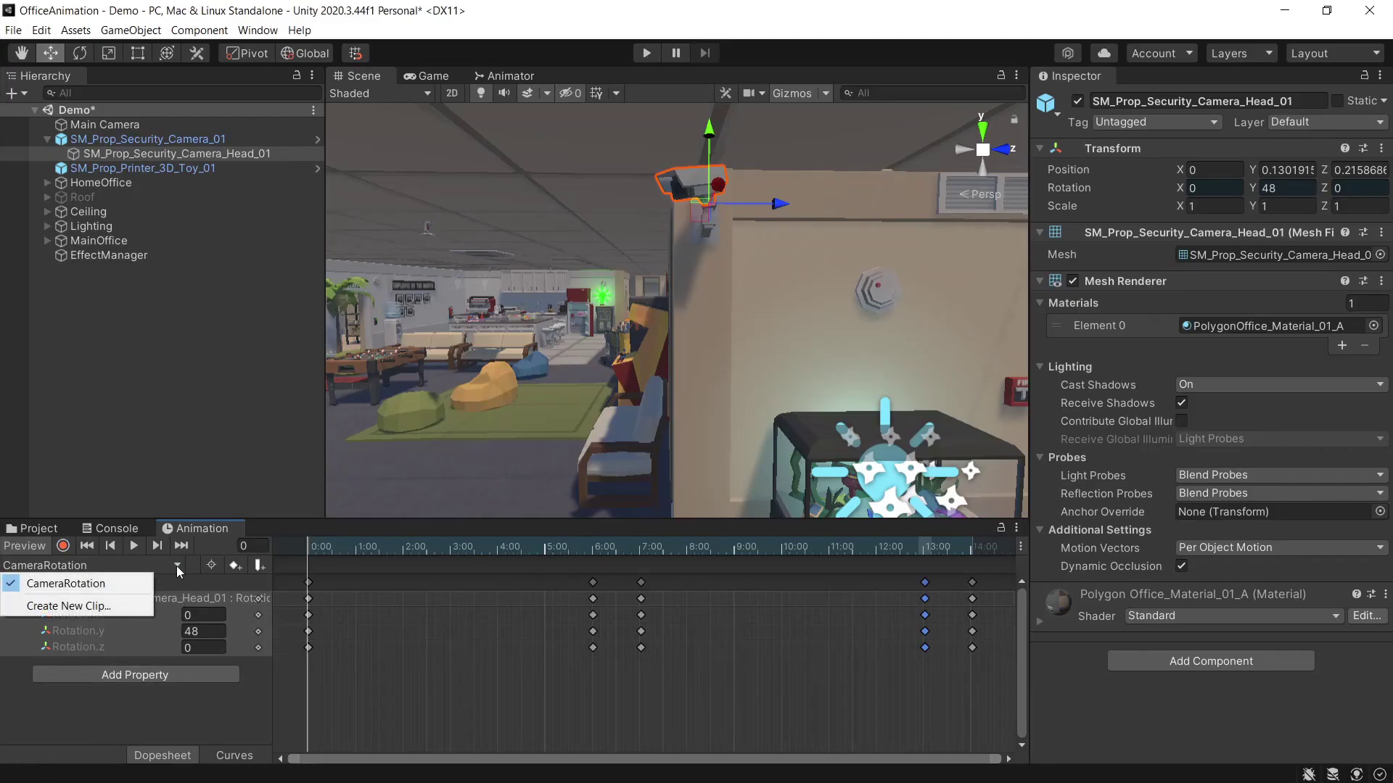
left_click(65, 605)
type("CameraYes")
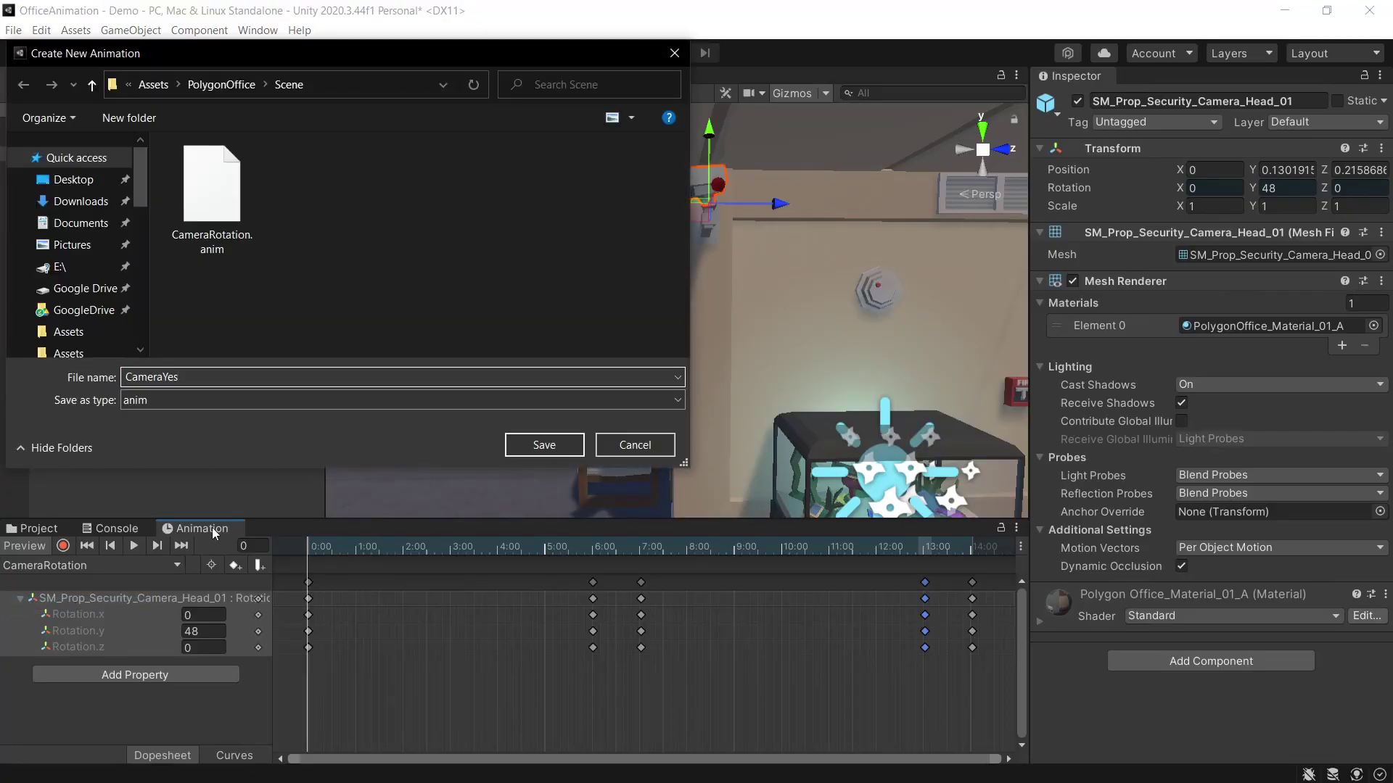
left_click(544, 445)
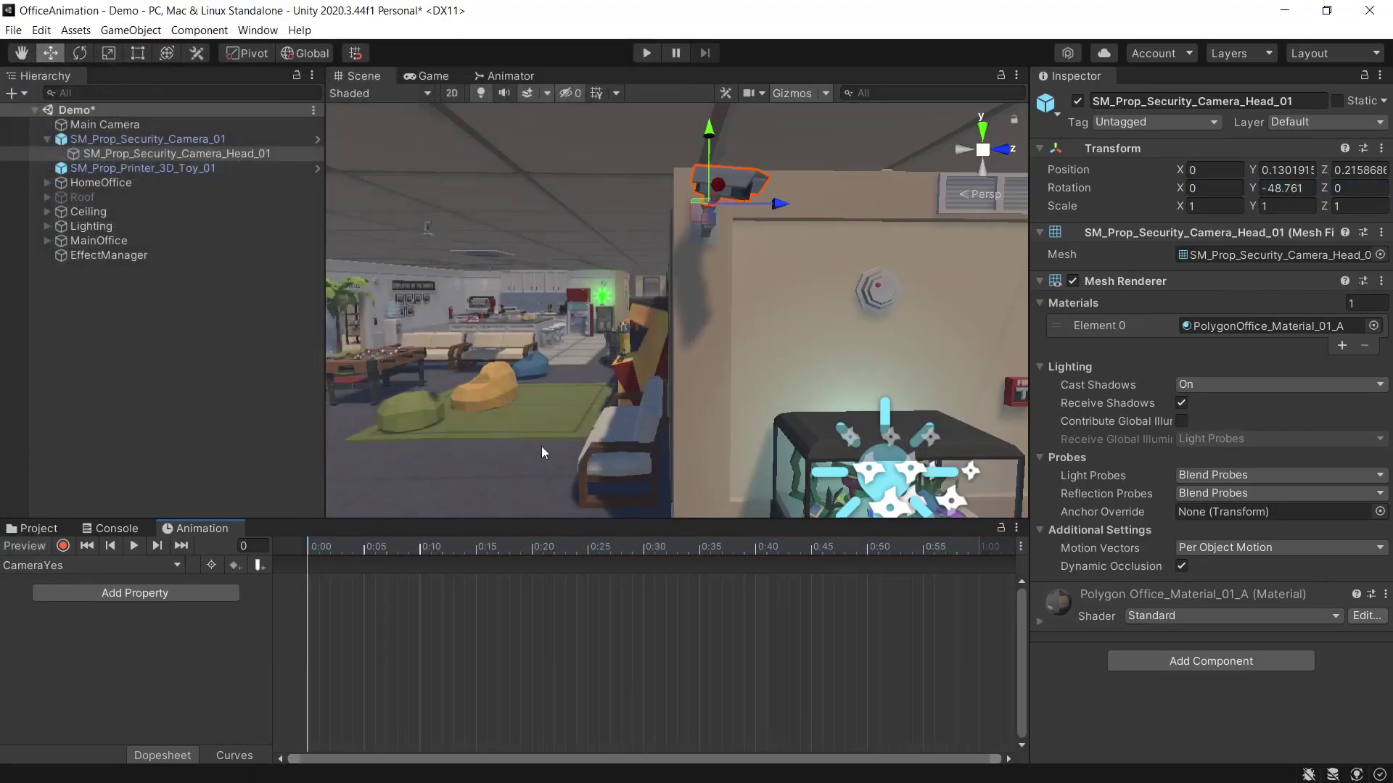
Create another new animation clip saved as CameraNo.
left_click(177, 567)
left_click(95, 623)
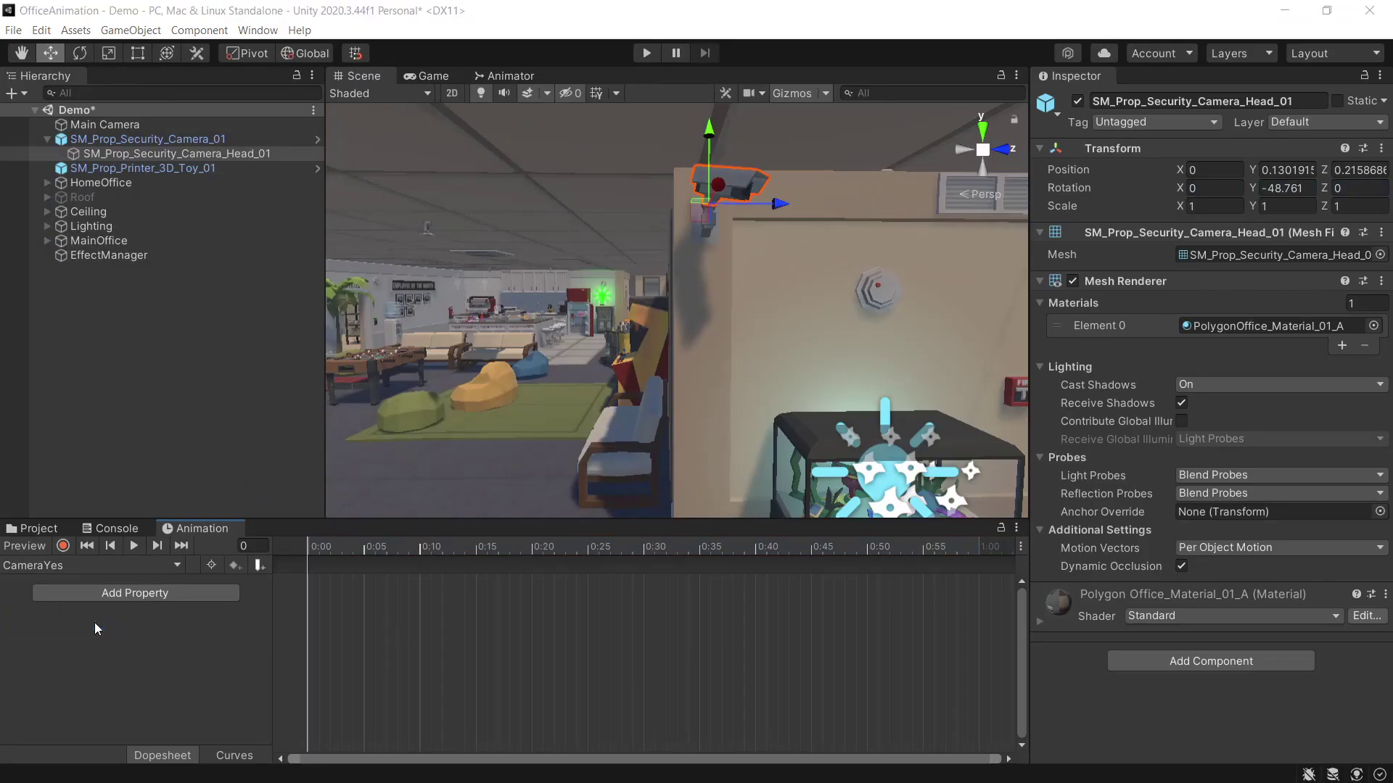
type("CameraNo")
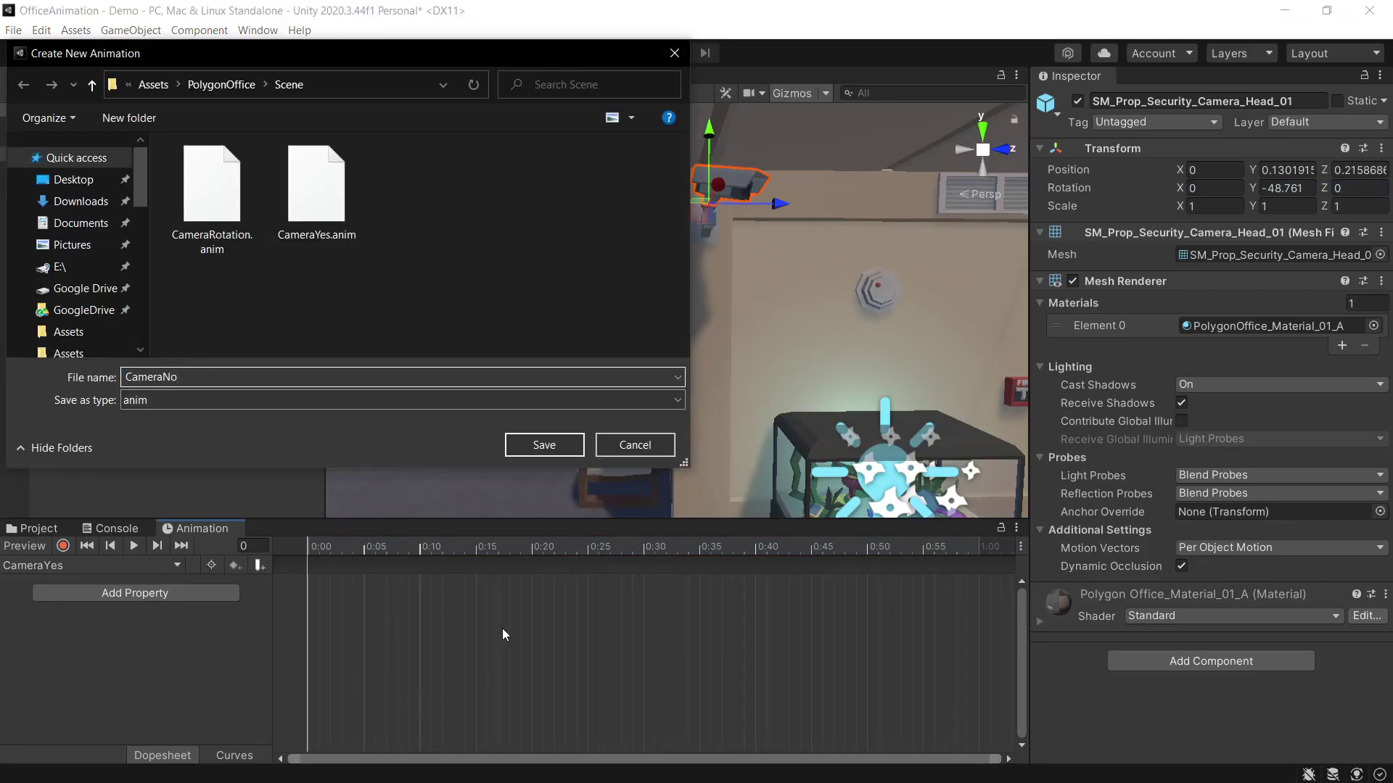
left_click(525, 446)
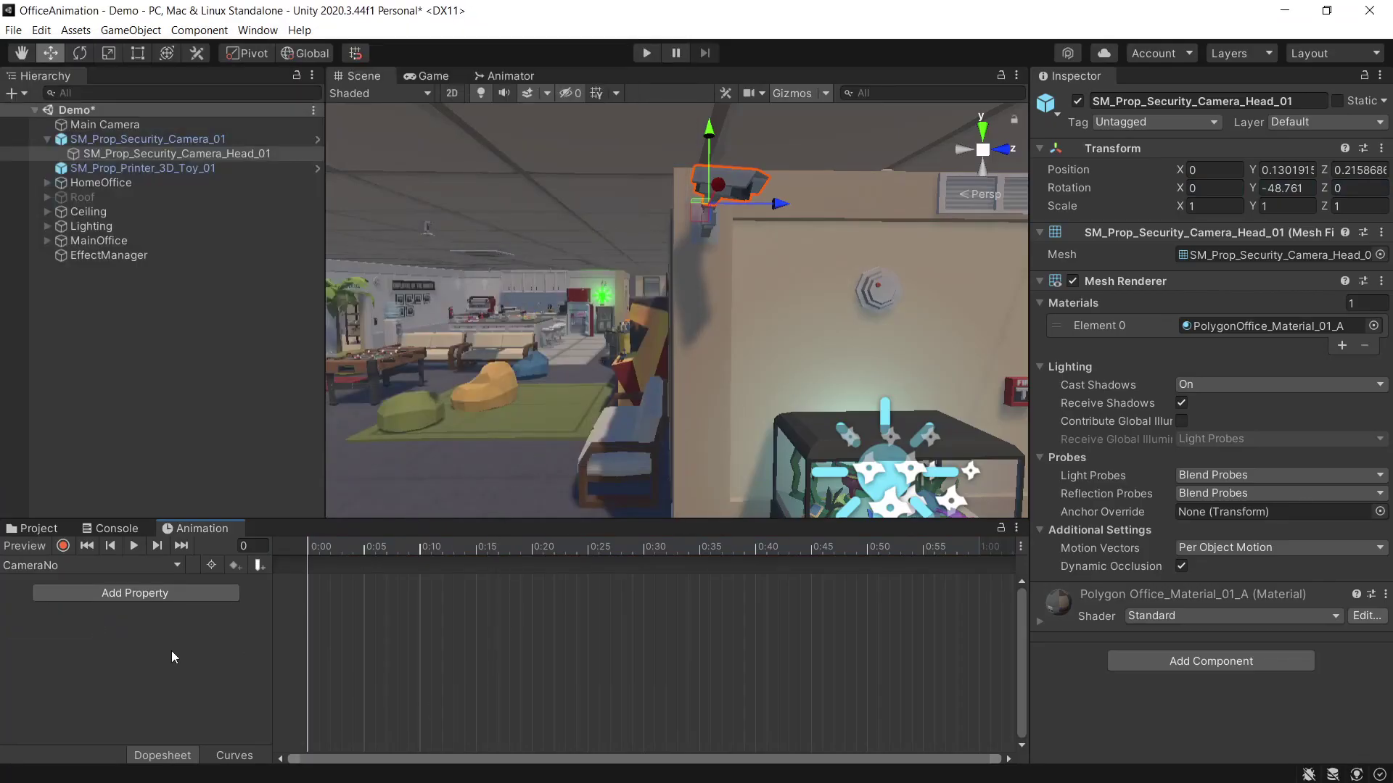
Add the camera head's Transform Rotation property to the CameraNo clip.
left_click(127, 596)
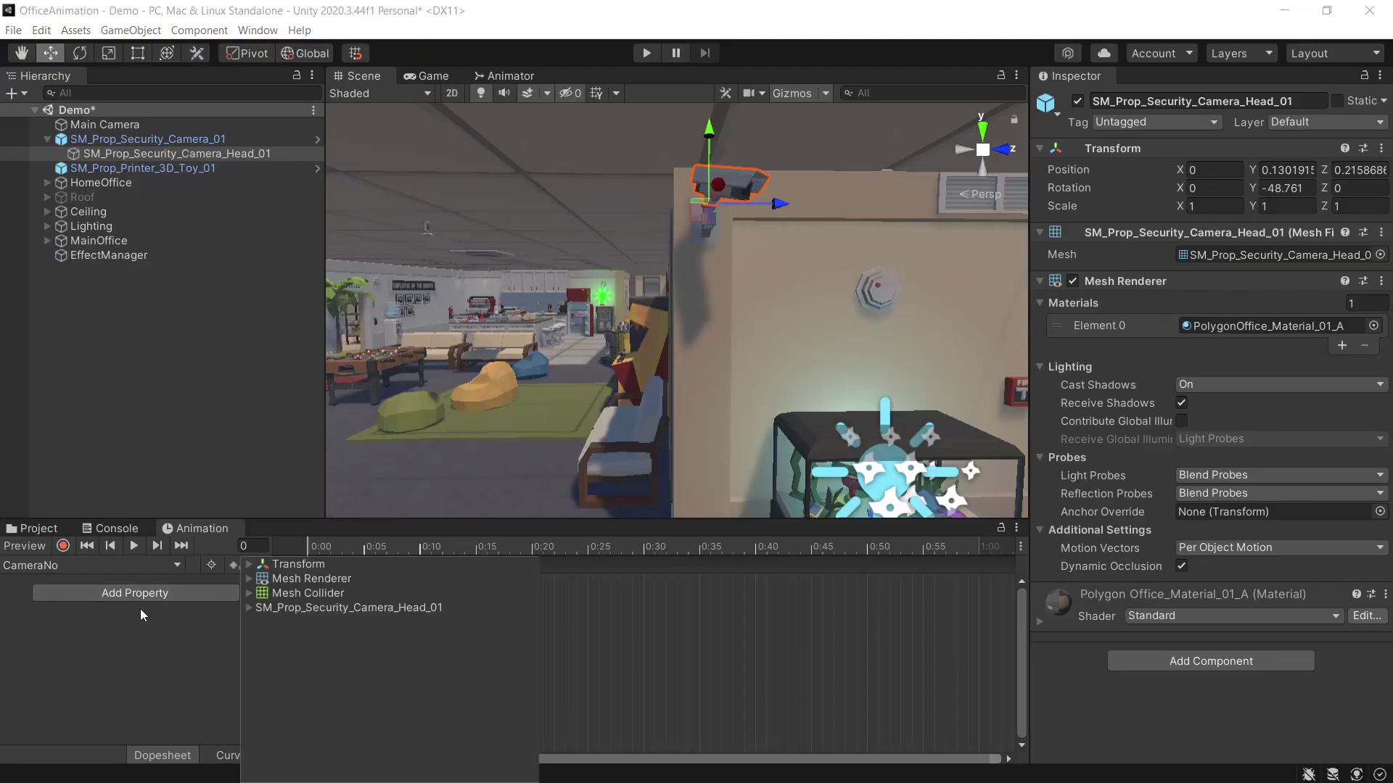
left_click(250, 608)
left_click(262, 637)
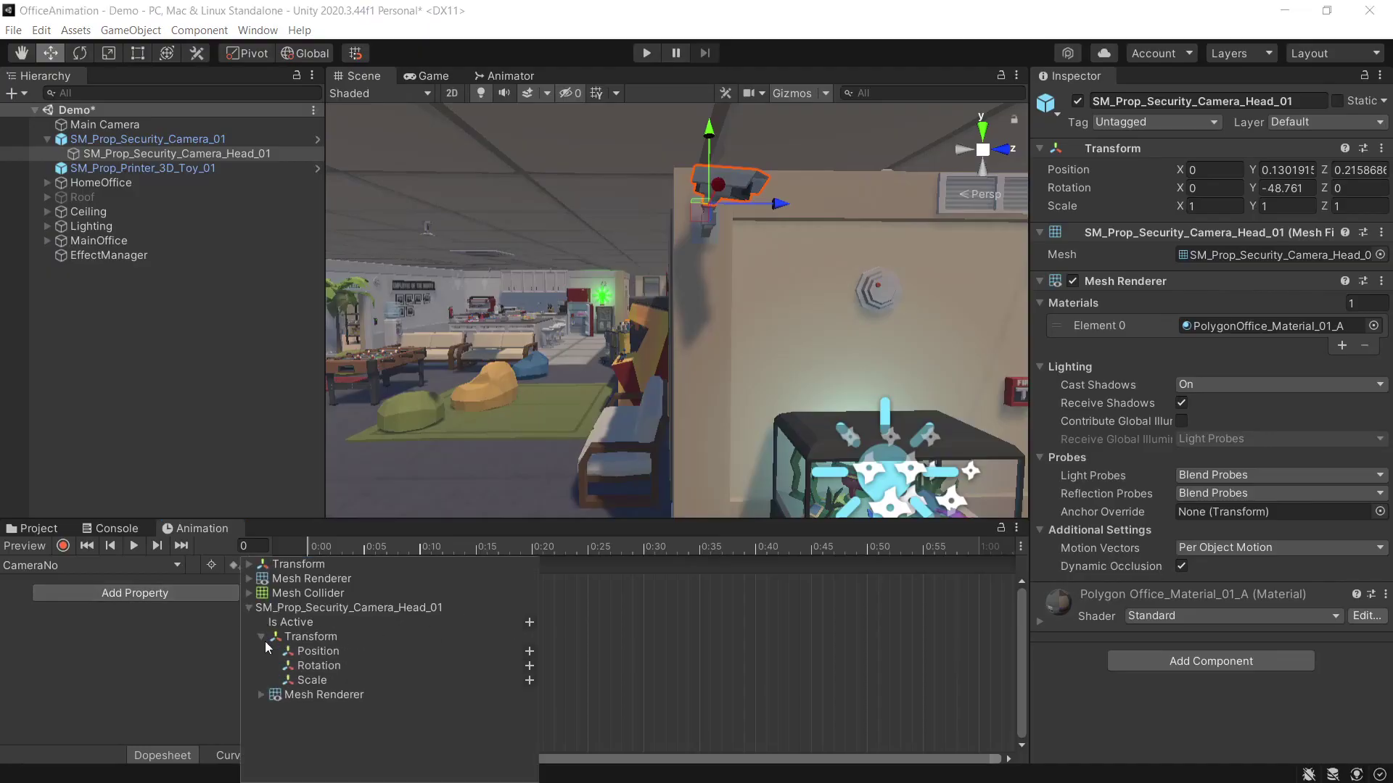
left_click(529, 666)
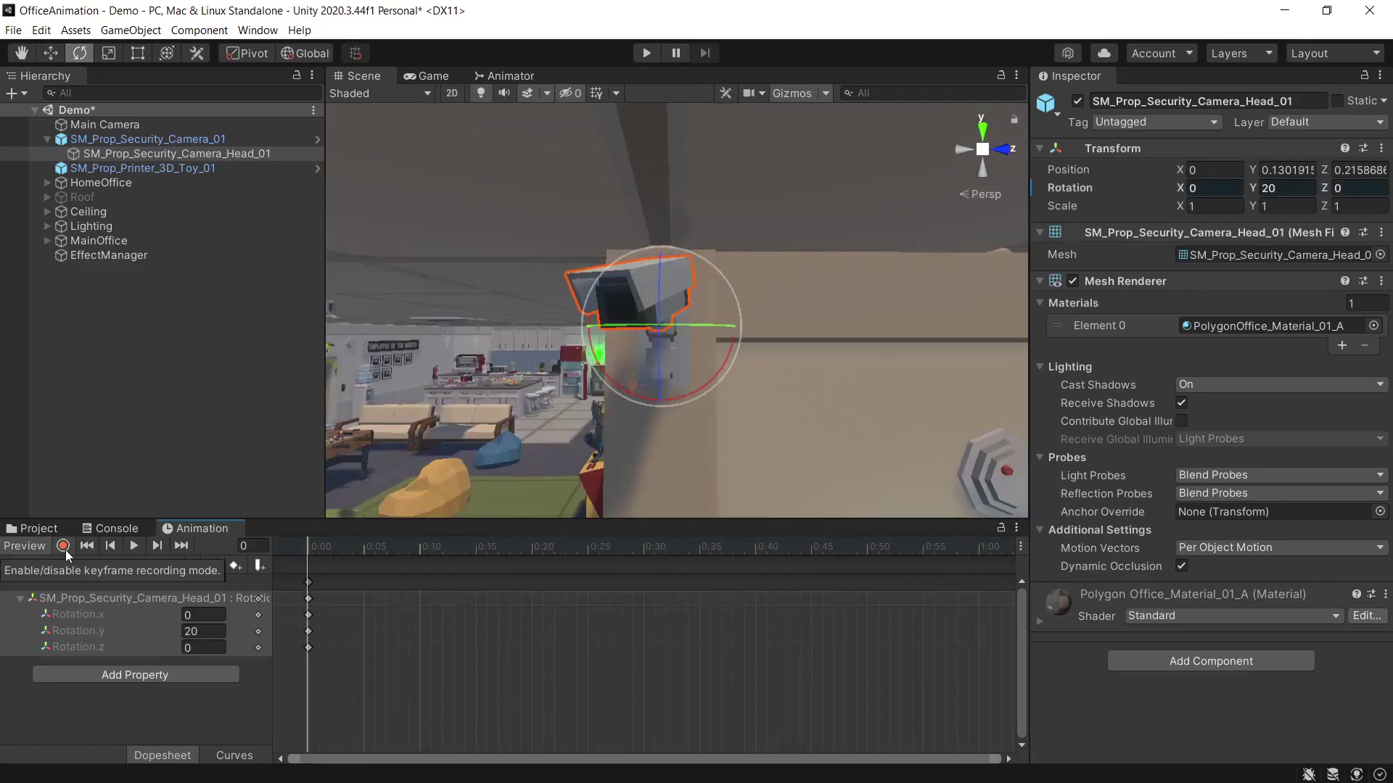
Record the head turning sideways at frame 10 and back at frame 20 with Rotation.y 20, then preview.
left_click(63, 546)
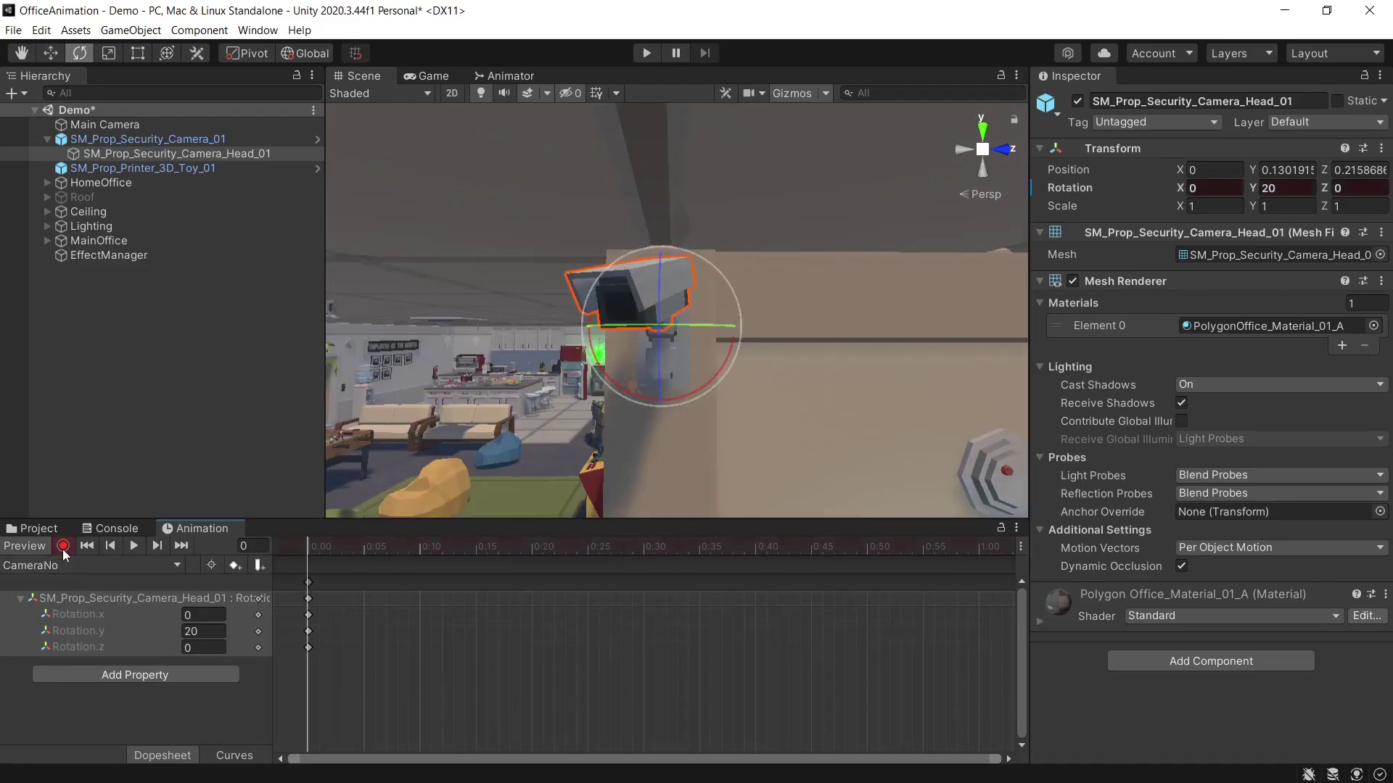
left_click(419, 548)
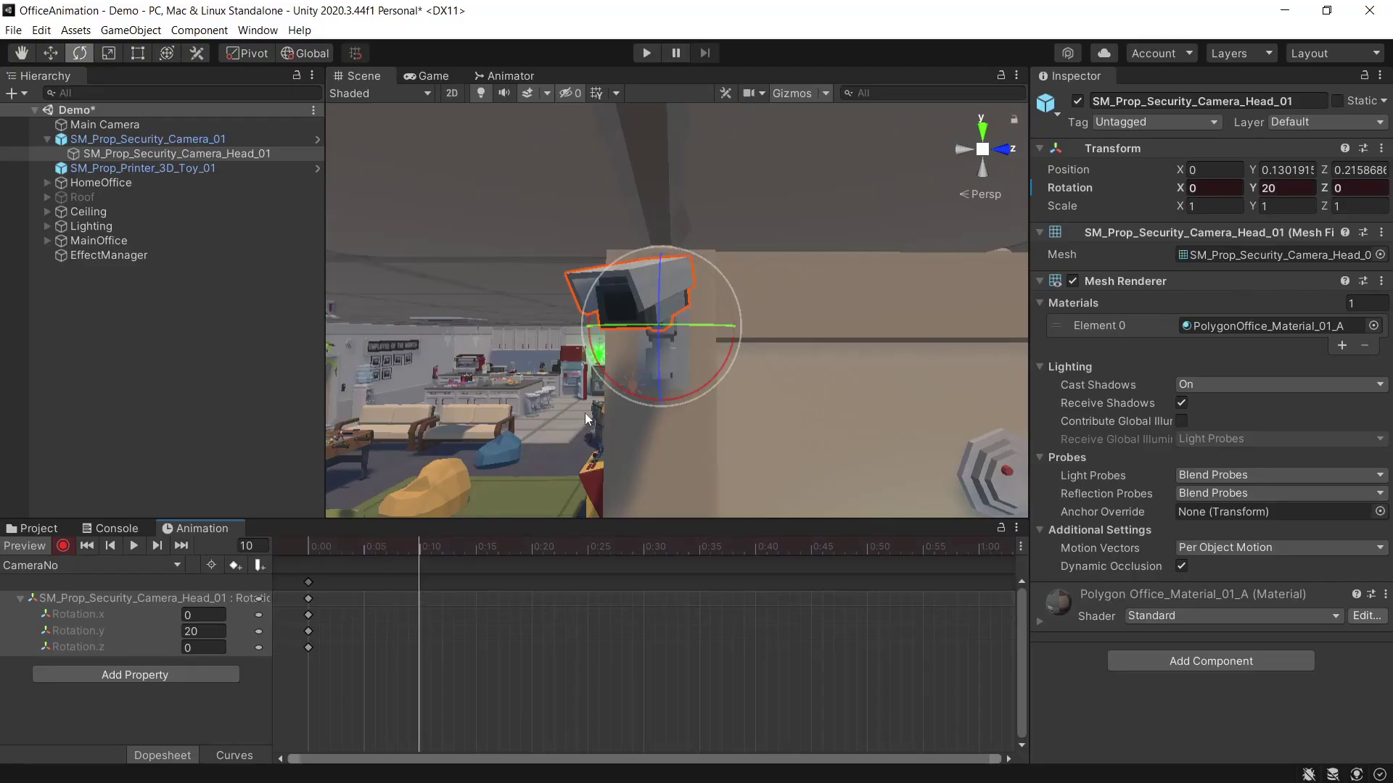
left_click_drag(622, 326, 707, 323)
left_click_drag(519, 548, 530, 549)
left_click_drag(707, 327, 648, 329)
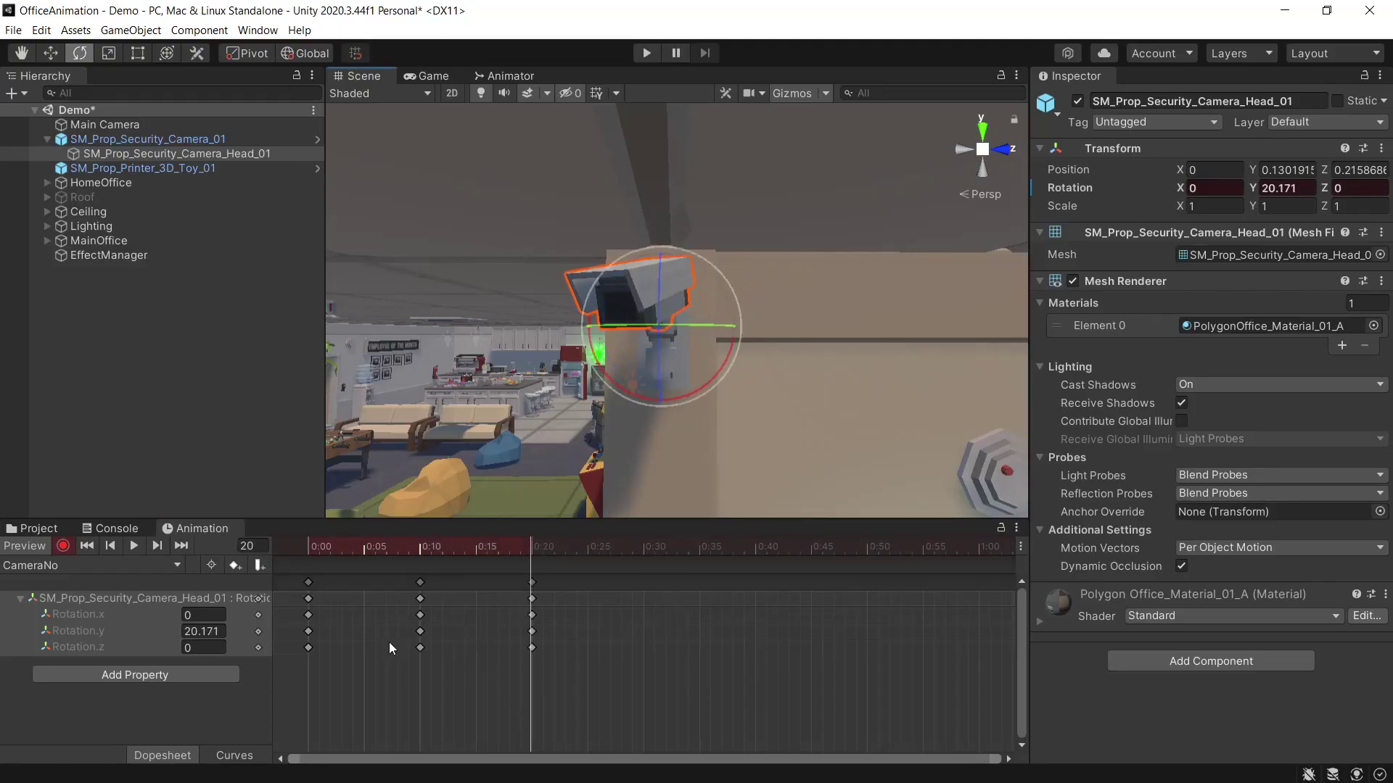
left_click(213, 631)
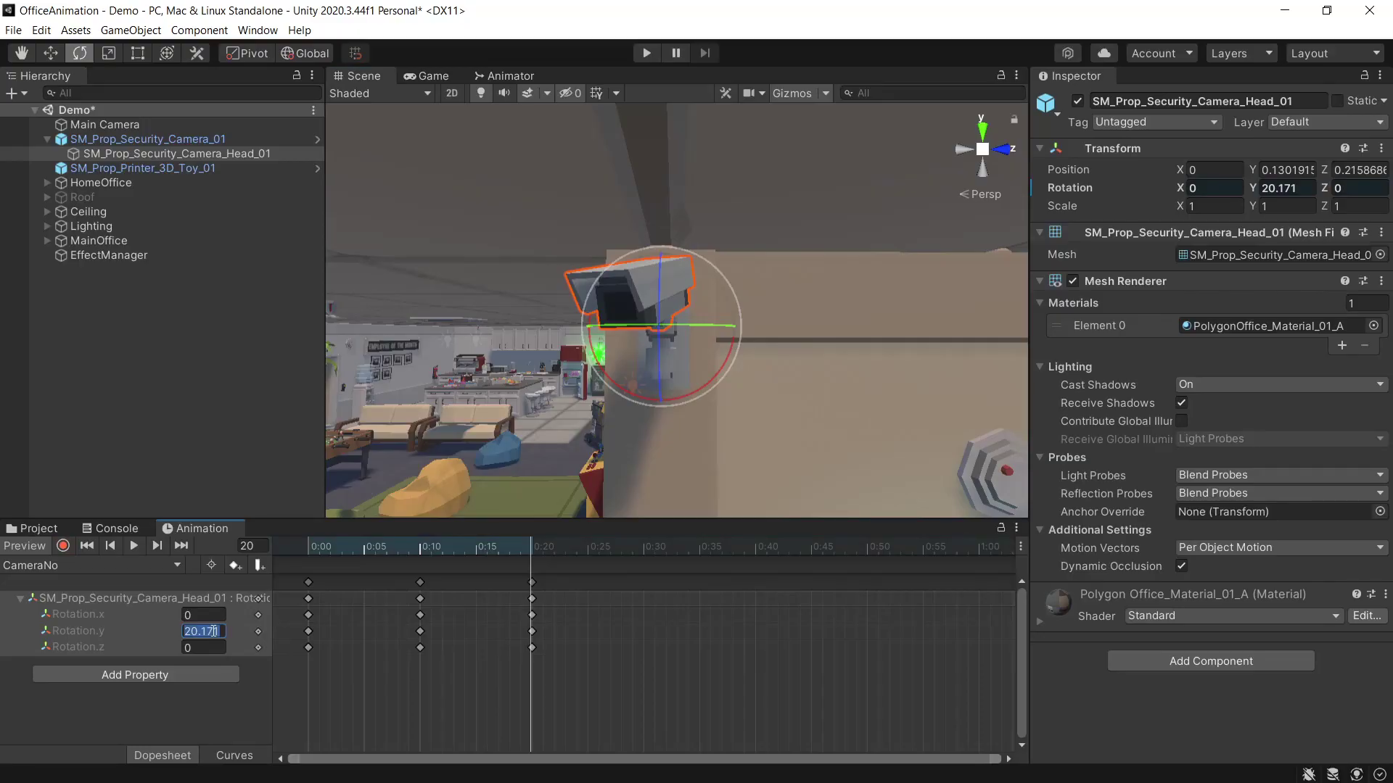
type("20")
left_click(134, 545)
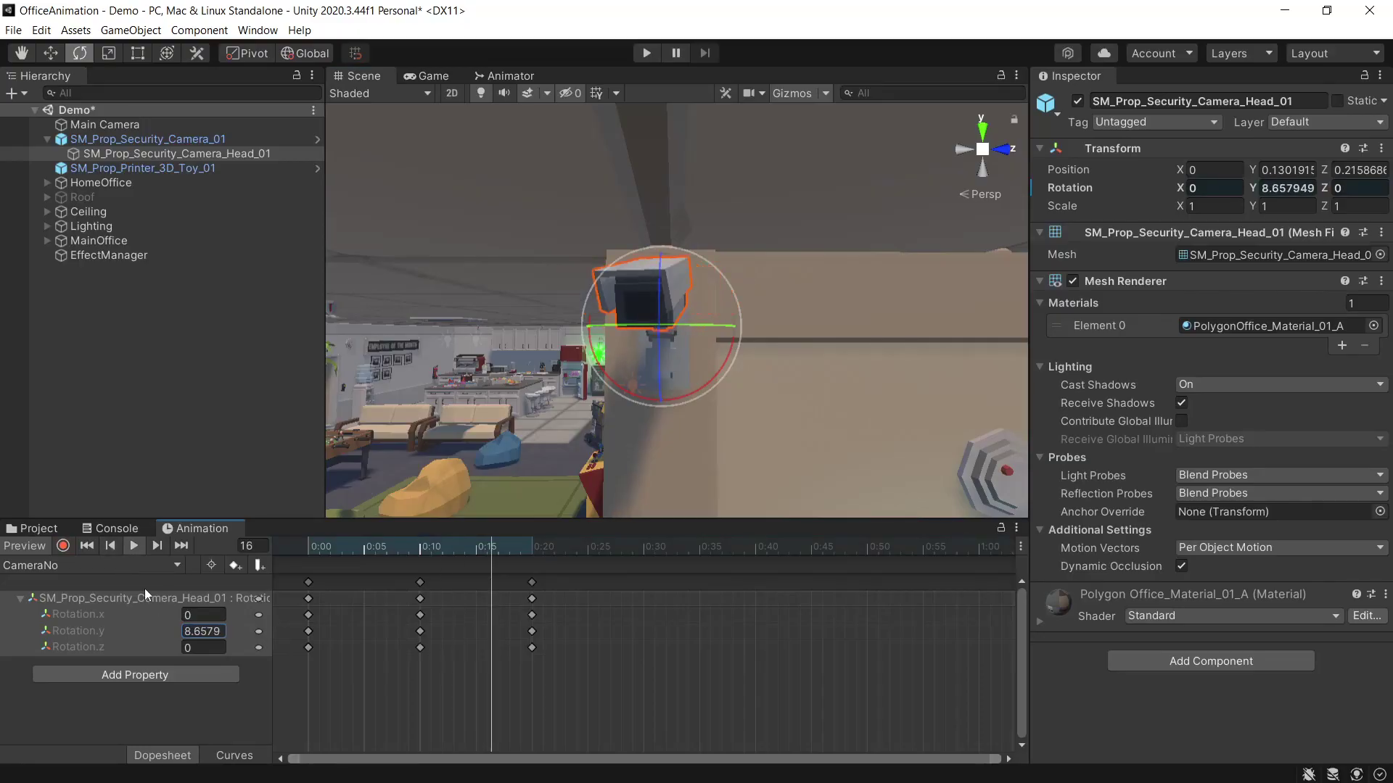
left_click(135, 546)
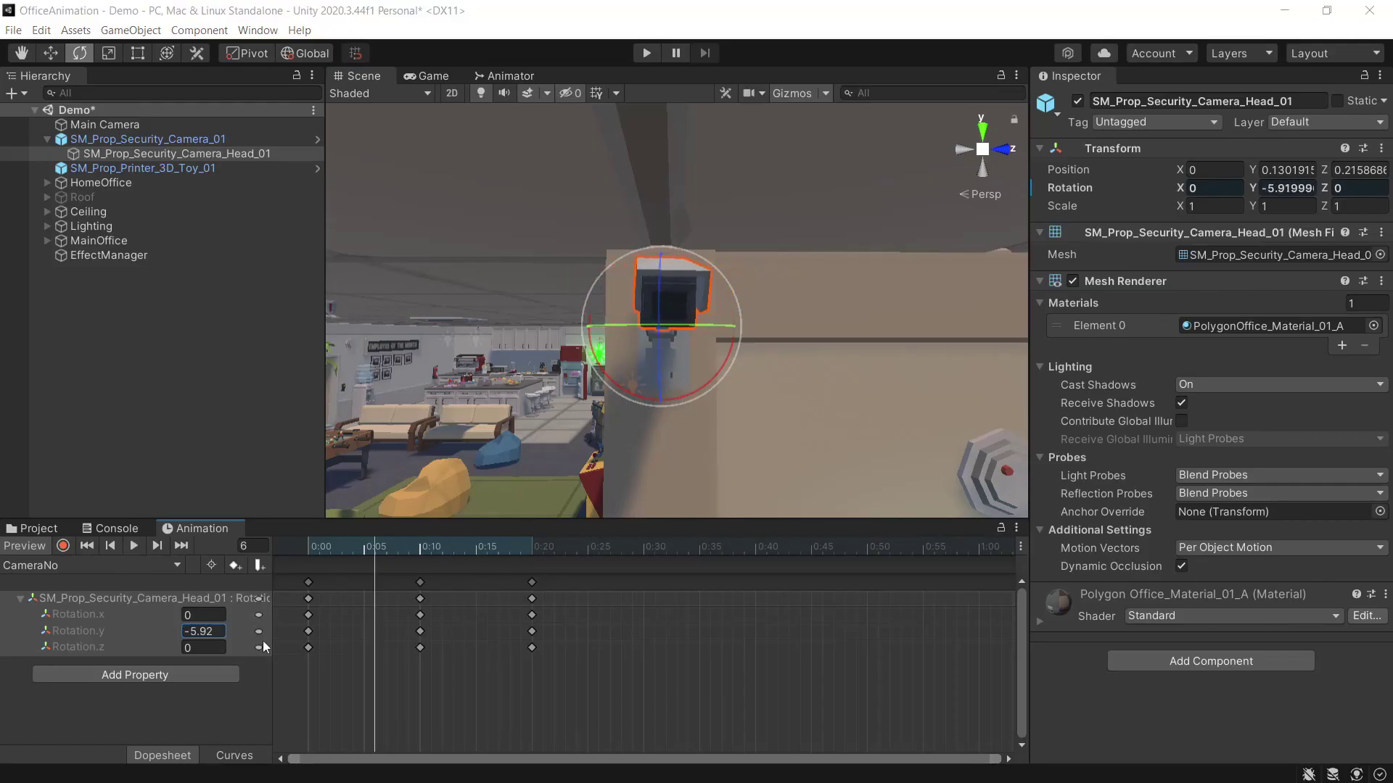
left_click(174, 566)
Switch to the CameraYes clip and add the camera head's Transform Rotation property.
left_click(94, 620)
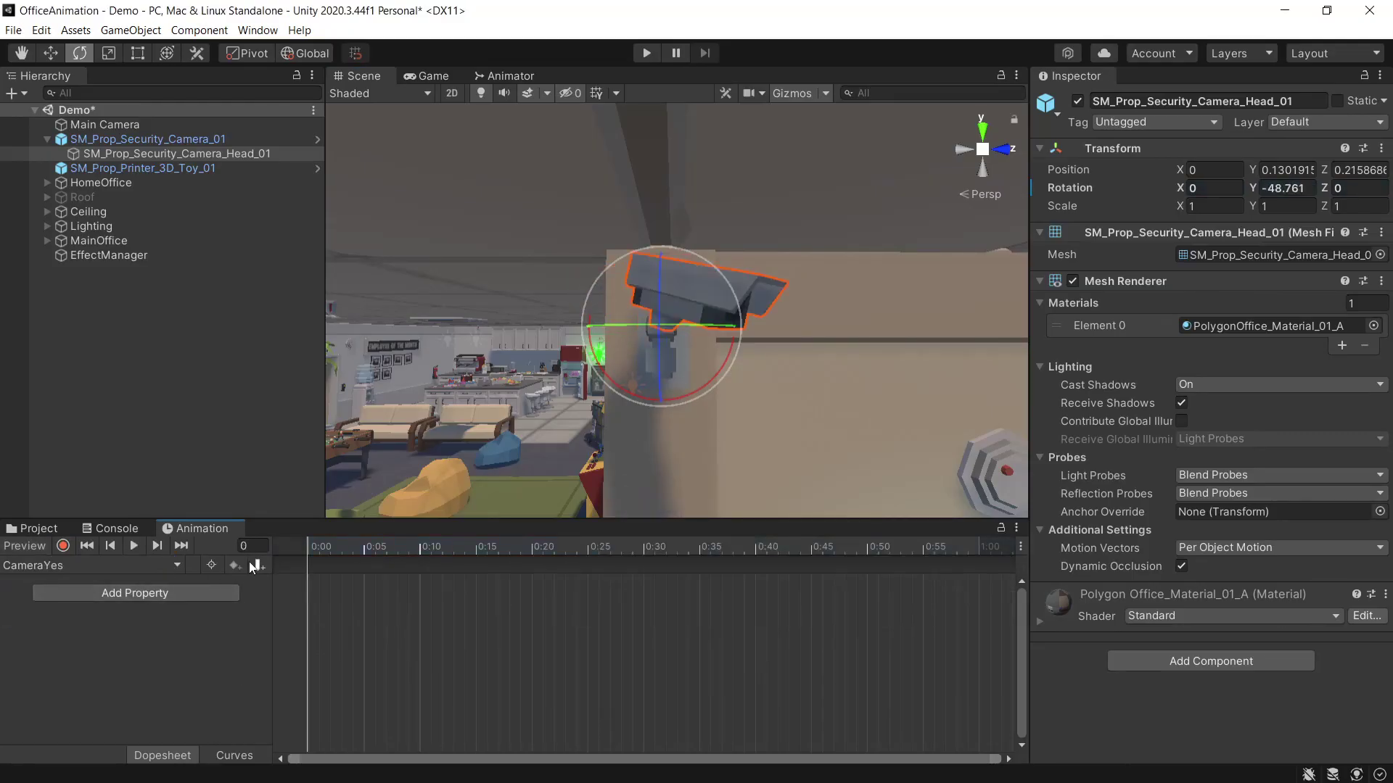
left_click(180, 594)
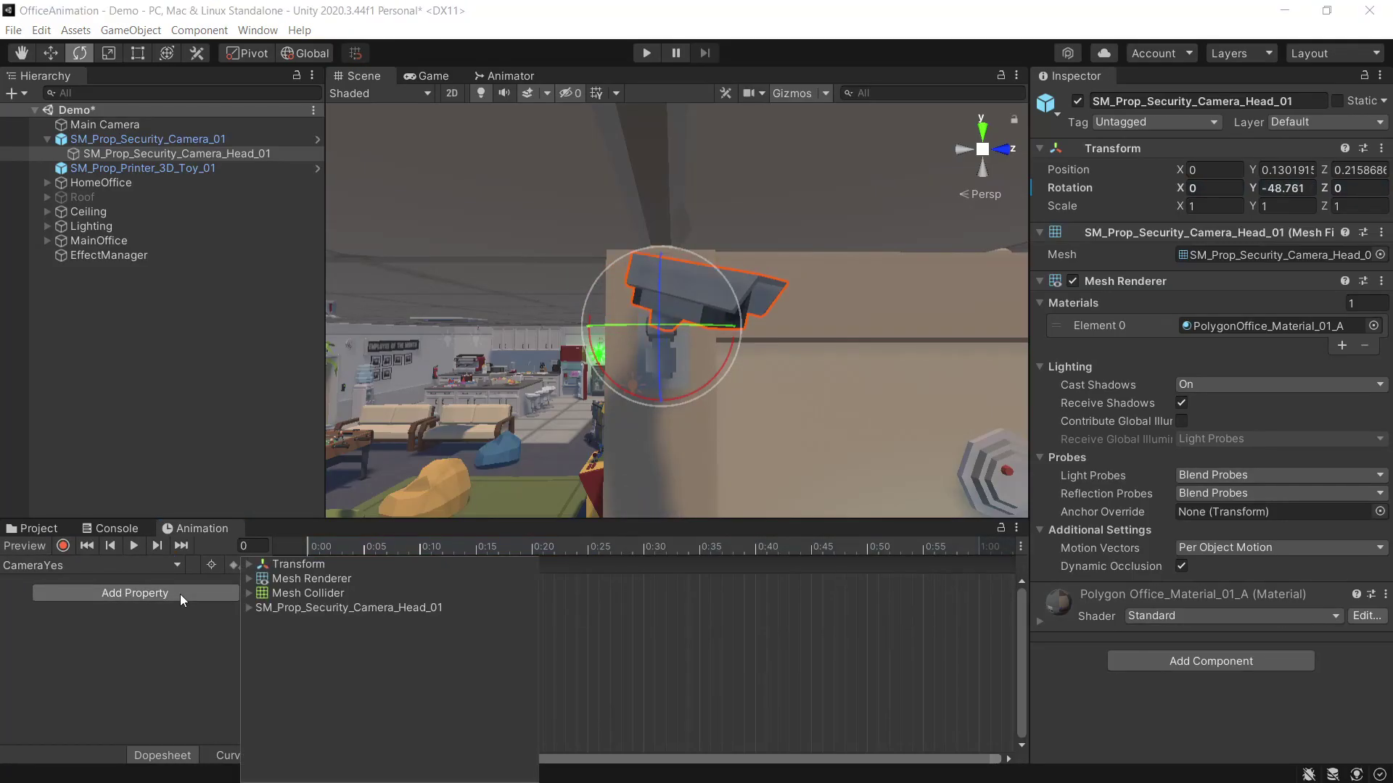
left_click(248, 607)
left_click(261, 637)
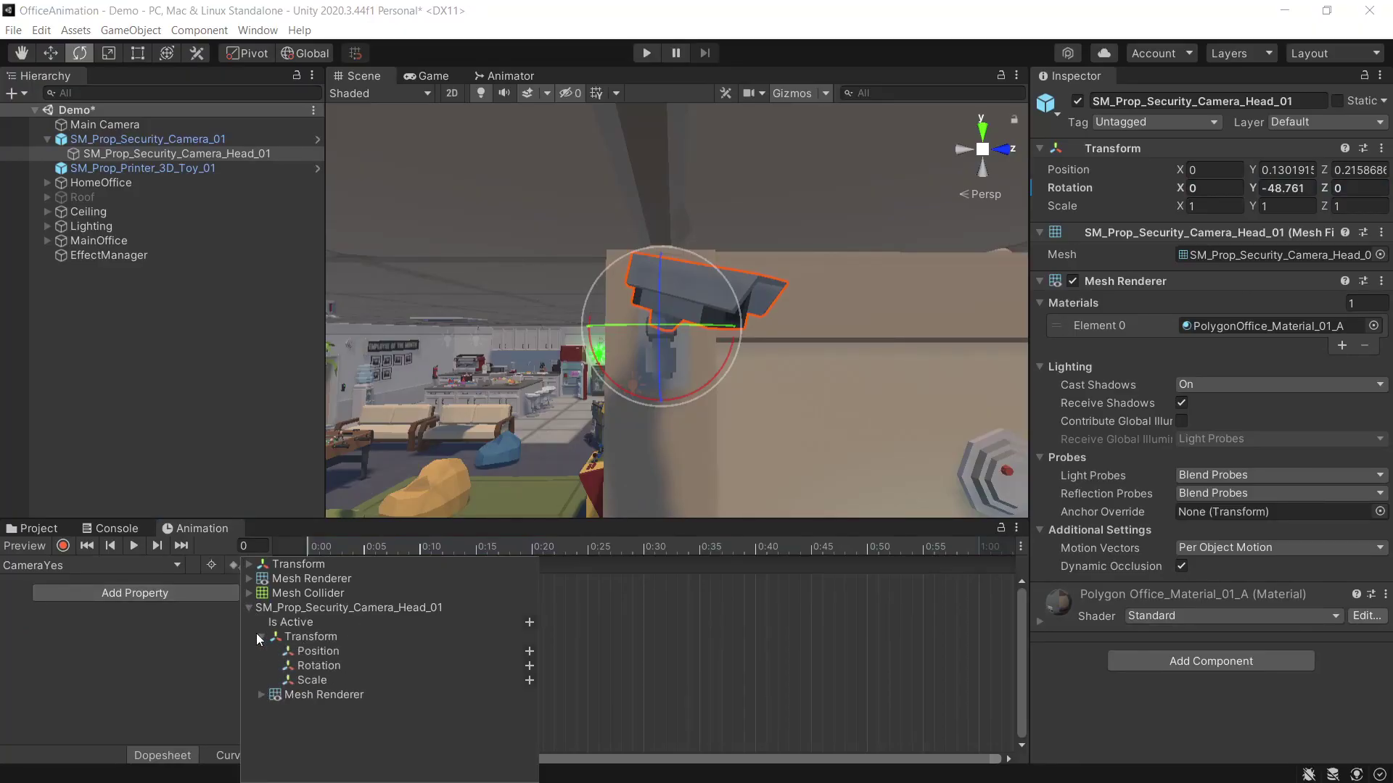
left_click(529, 666)
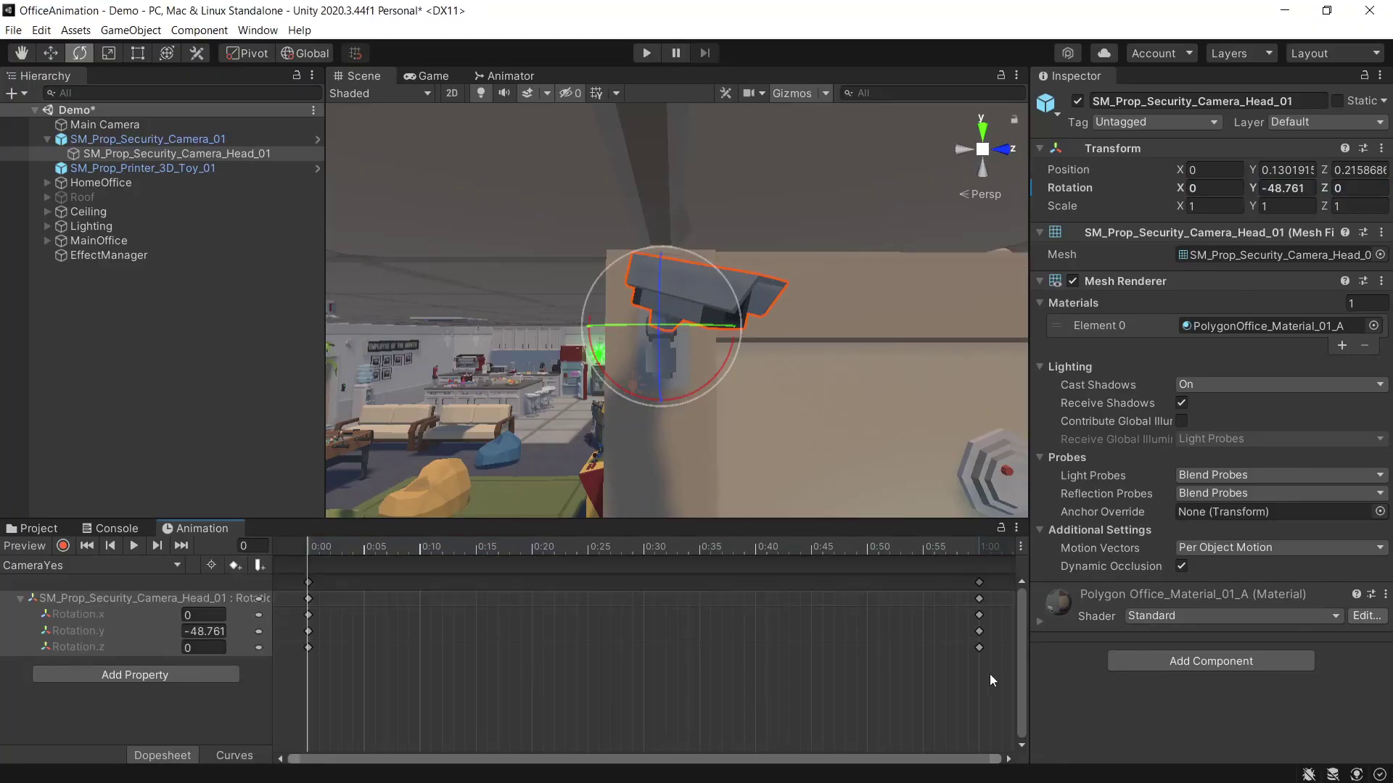
Delete the 1:00 keys and set the starting Y and X rotation to 0.
left_click_drag(989, 686, 947, 572)
key("Delete")
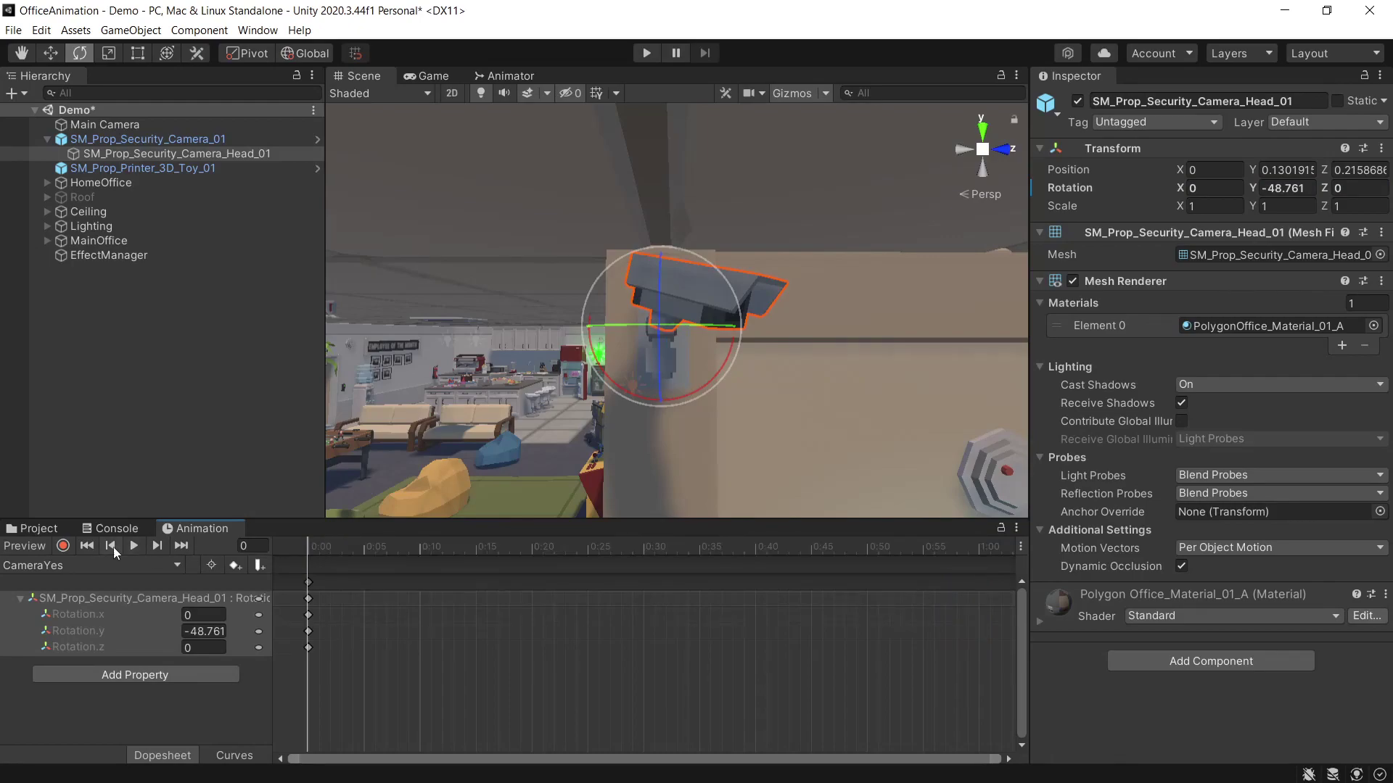
left_click(206, 632)
type("0")
left_click_drag(176, 612, 391, 611)
left_click_drag(1212, 637, 1212, 634)
left_click(193, 615)
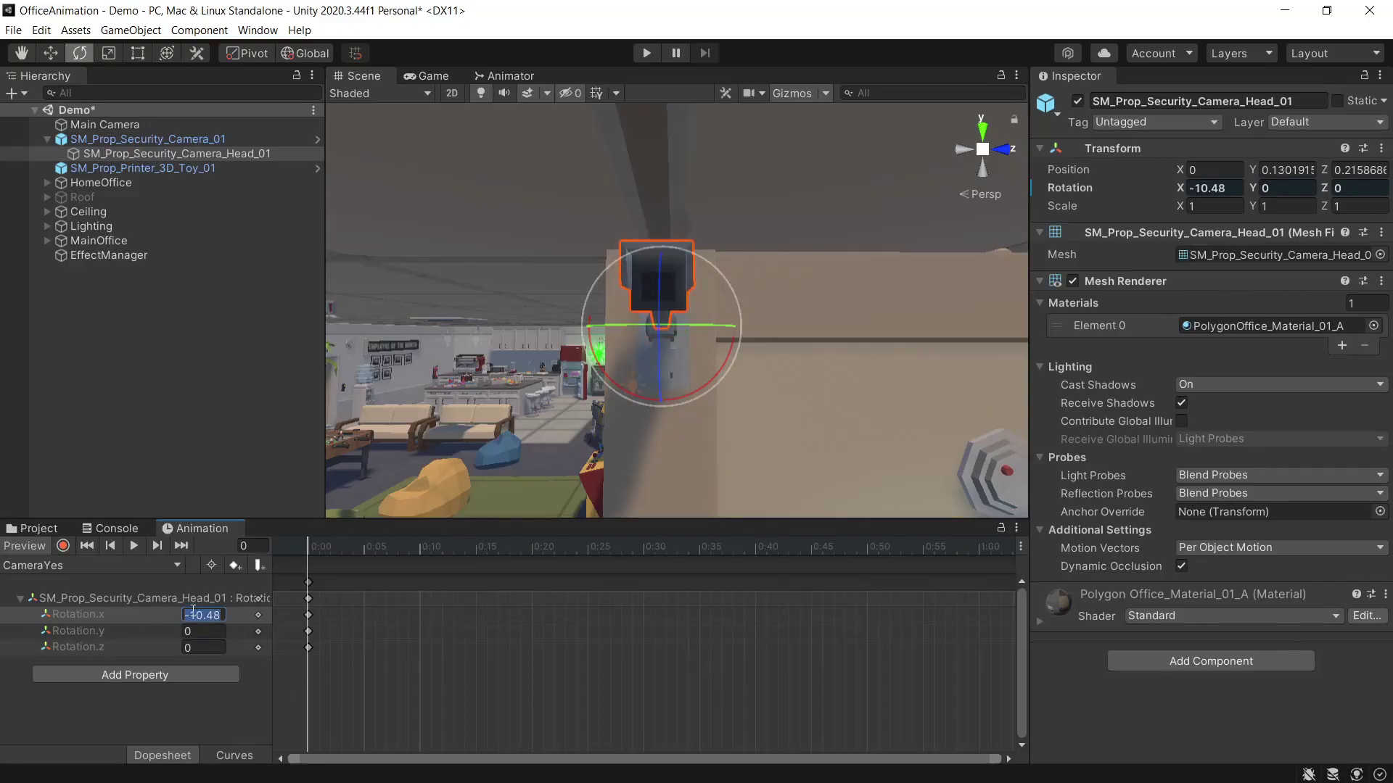
type("0")
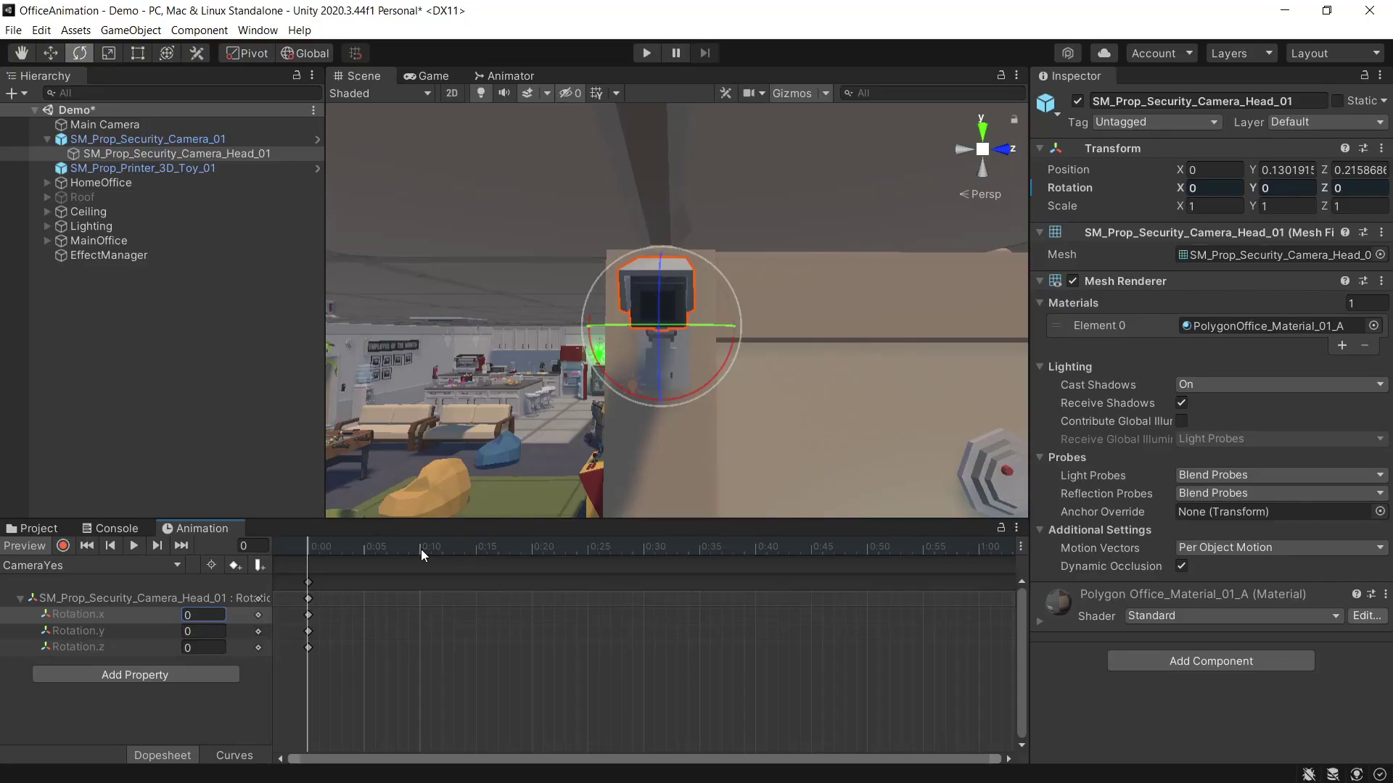
Key X rotation at frame 10 and set it to -10 at frame 20.
left_click(419, 550)
left_click(237, 566)
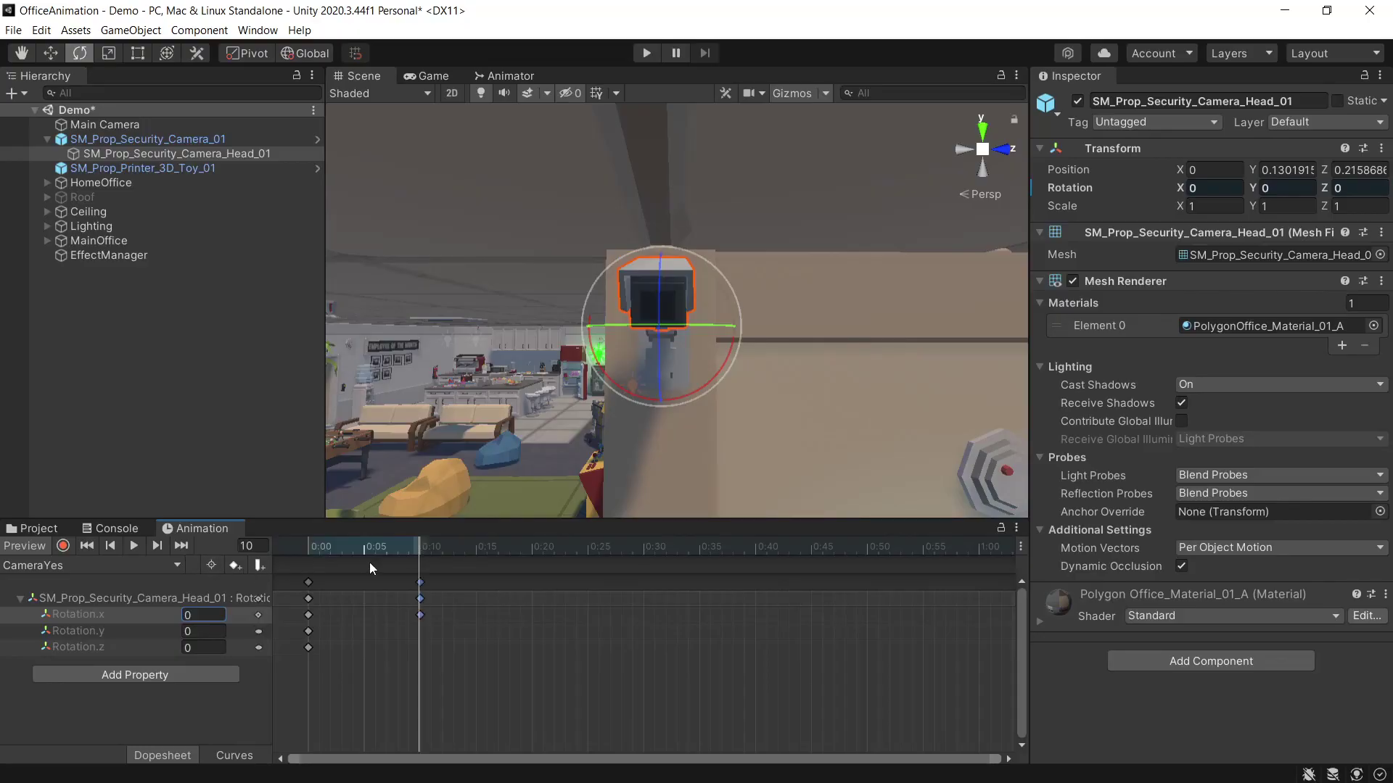
left_click(532, 550)
left_click(200, 615)
type("1")
key("BackSpace")
type("-10")
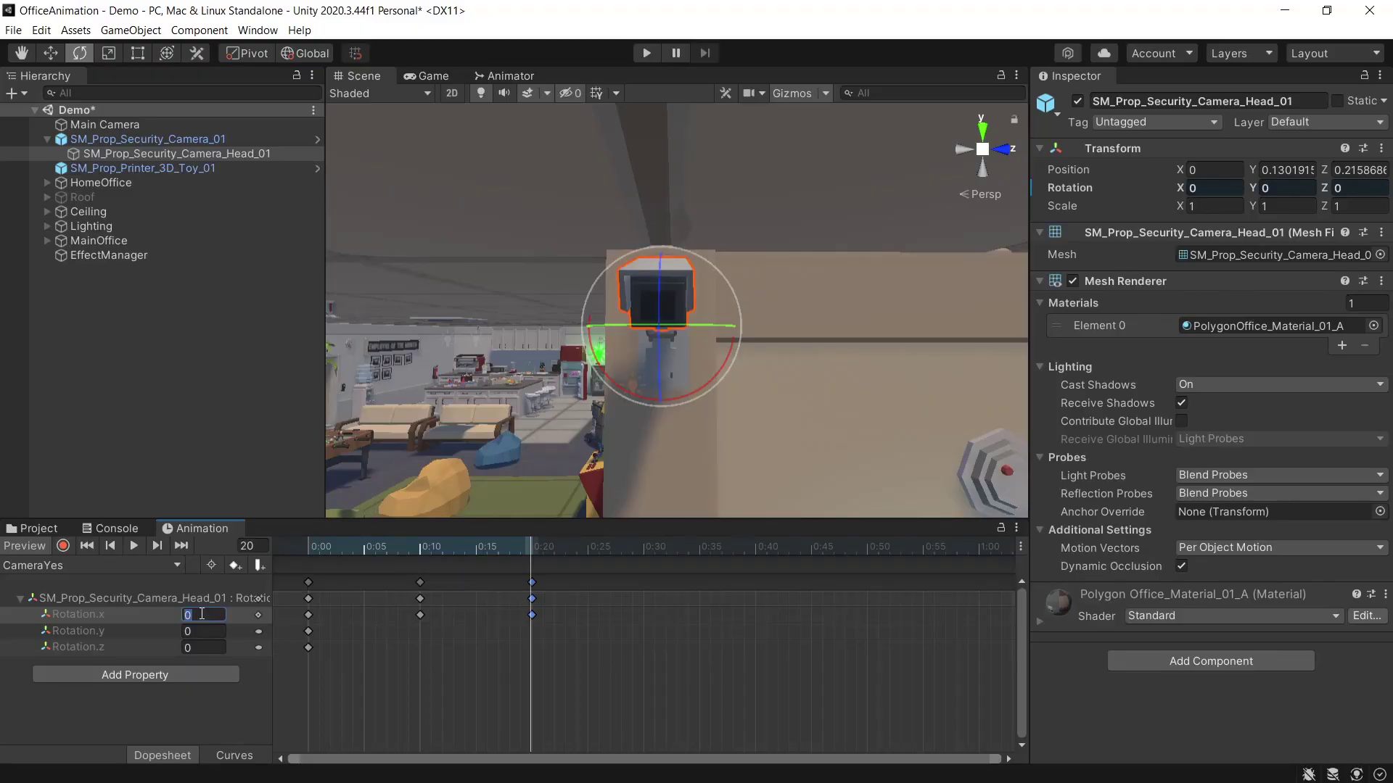
Preview the CameraYes nod and select the parent security camera object.
left_click(133, 546)
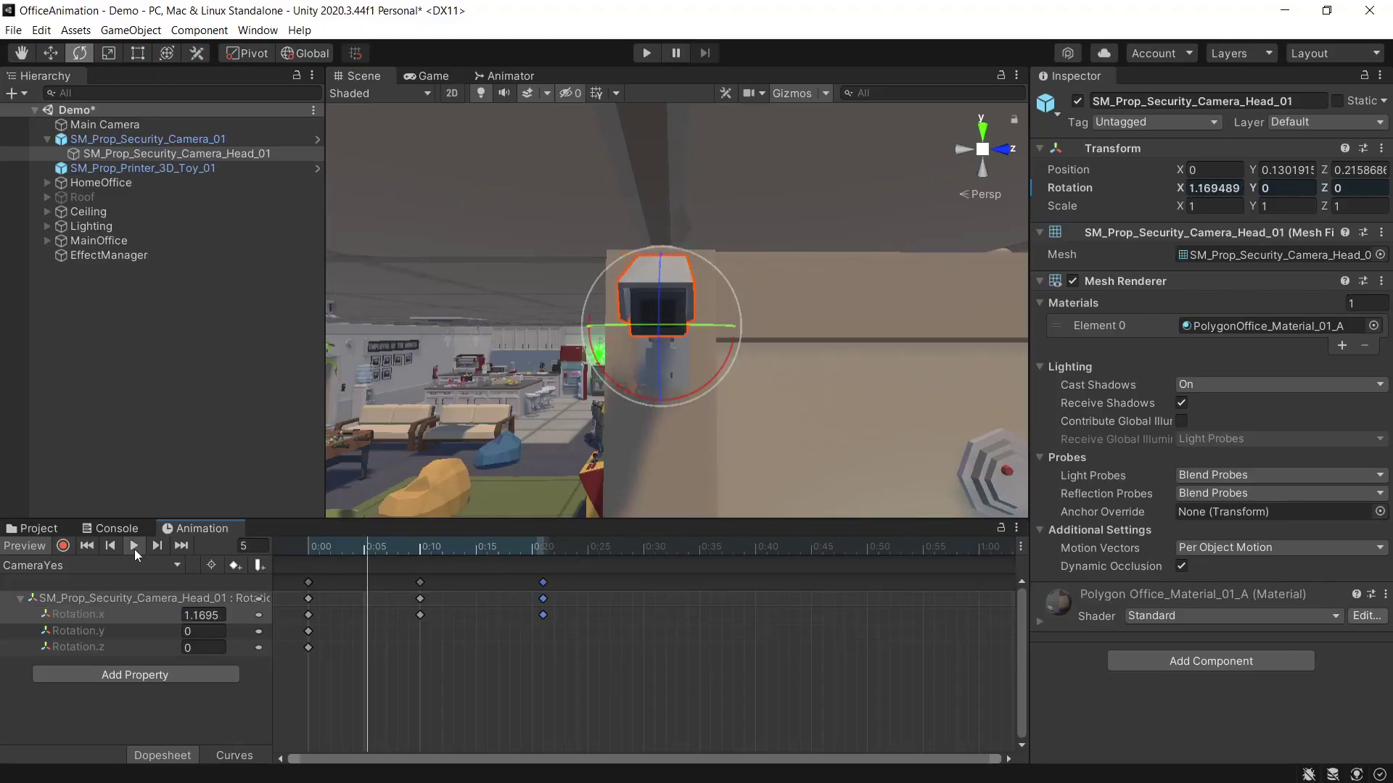
left_click(133, 545)
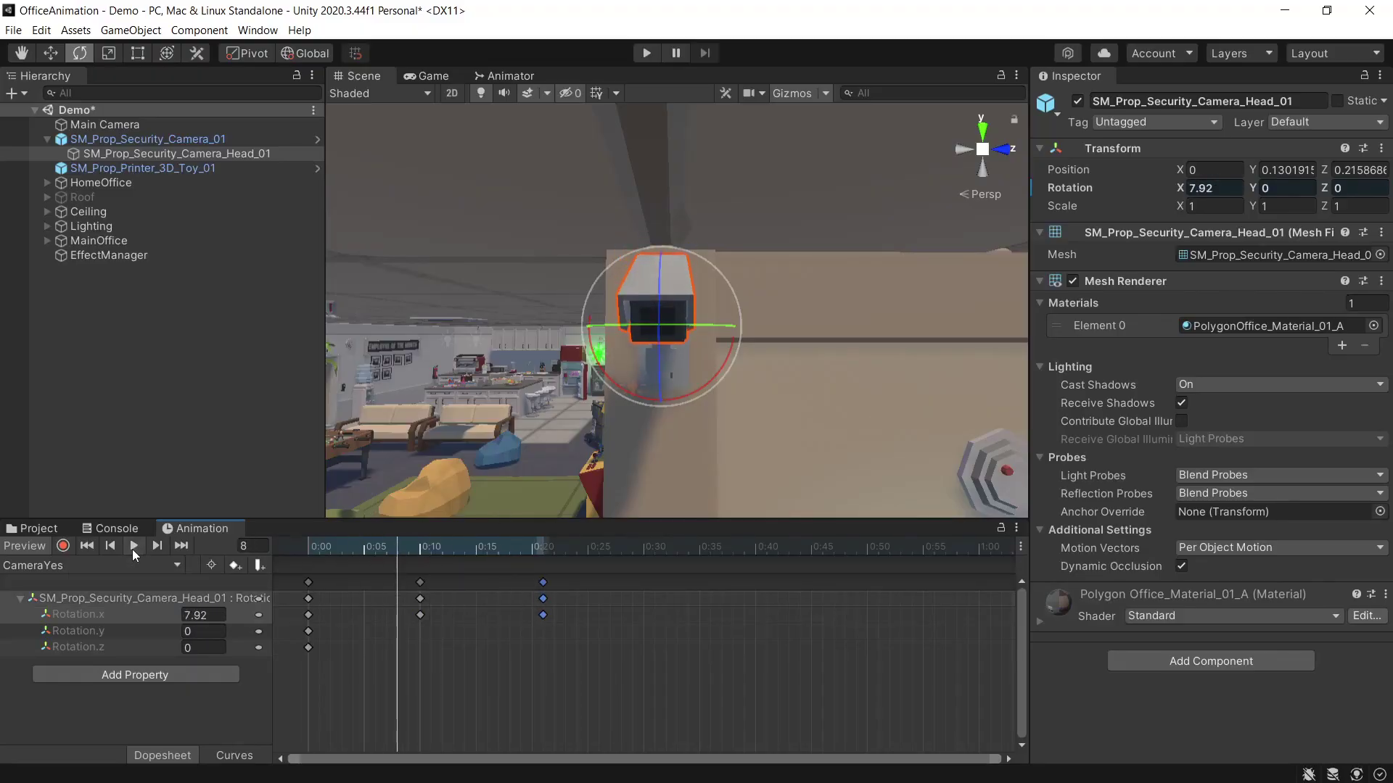
left_click(91, 567)
left_click(43, 616)
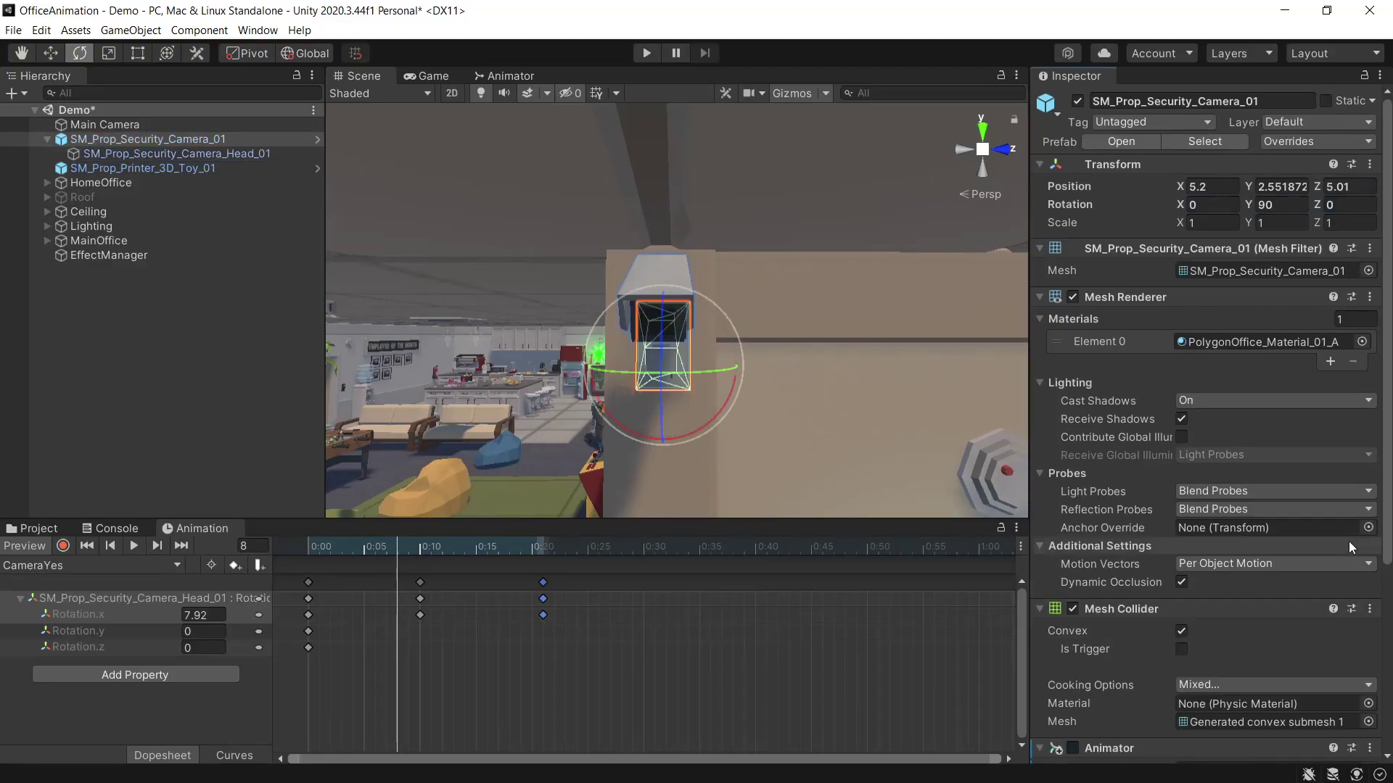
Open the camera's controller in the Animator and place CameraYes above CameraNo, right of CameraRotation.
scroll(1348, 541, "down", 5)
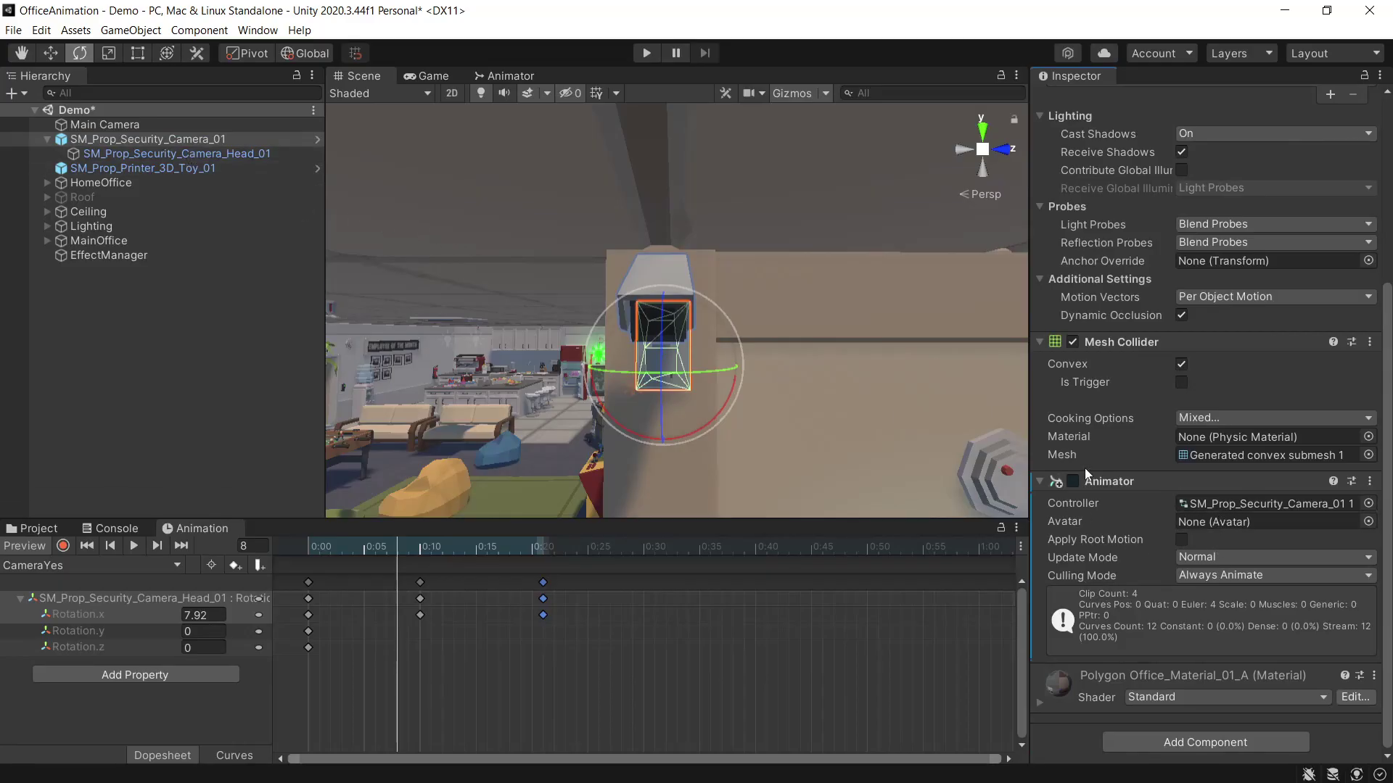
double_click(1251, 503)
left_click_drag(672, 298, 848, 266)
left_click_drag(724, 341, 874, 389)
left_click_drag(948, 327, 973, 320)
left_click(734, 319)
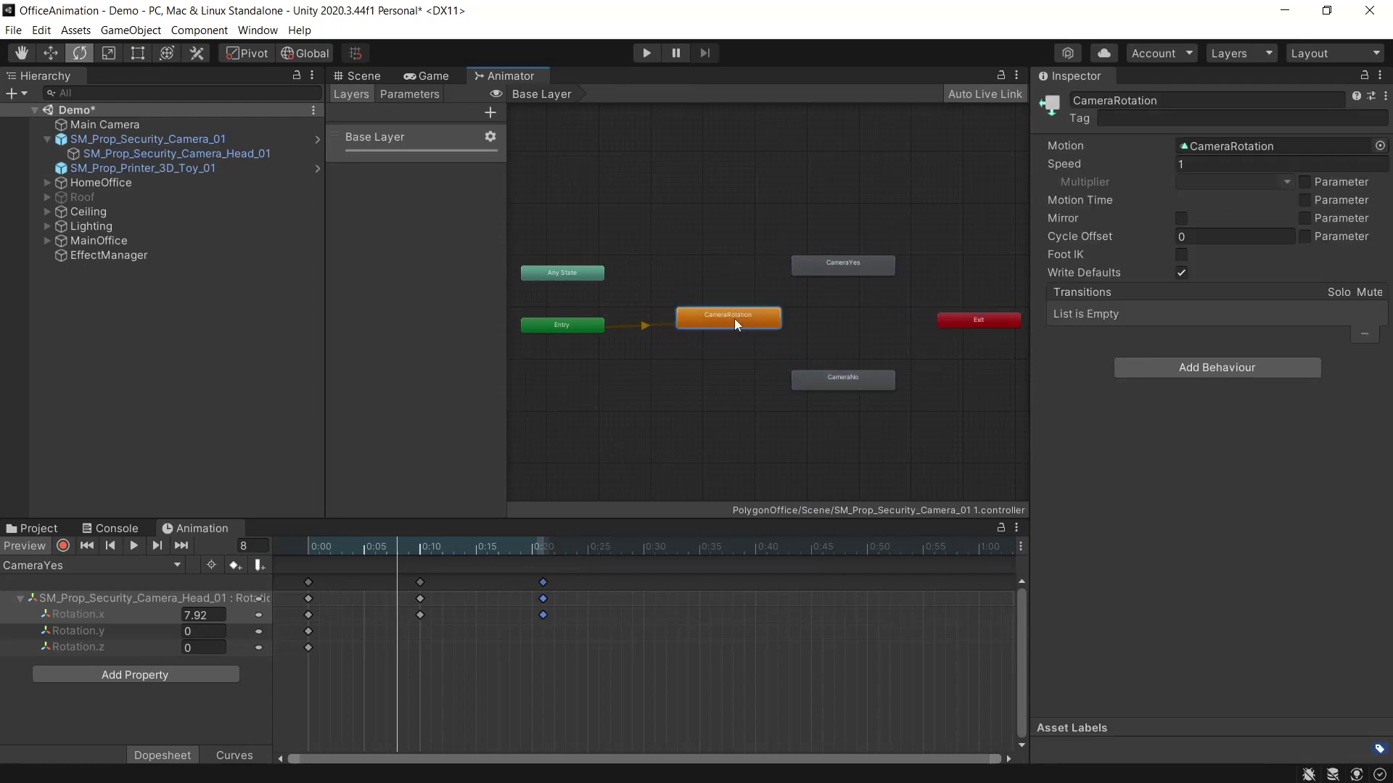
Make transitions from CameraRotation to CameraYes and to CameraNo.
right_click(734, 319)
left_click(747, 327)
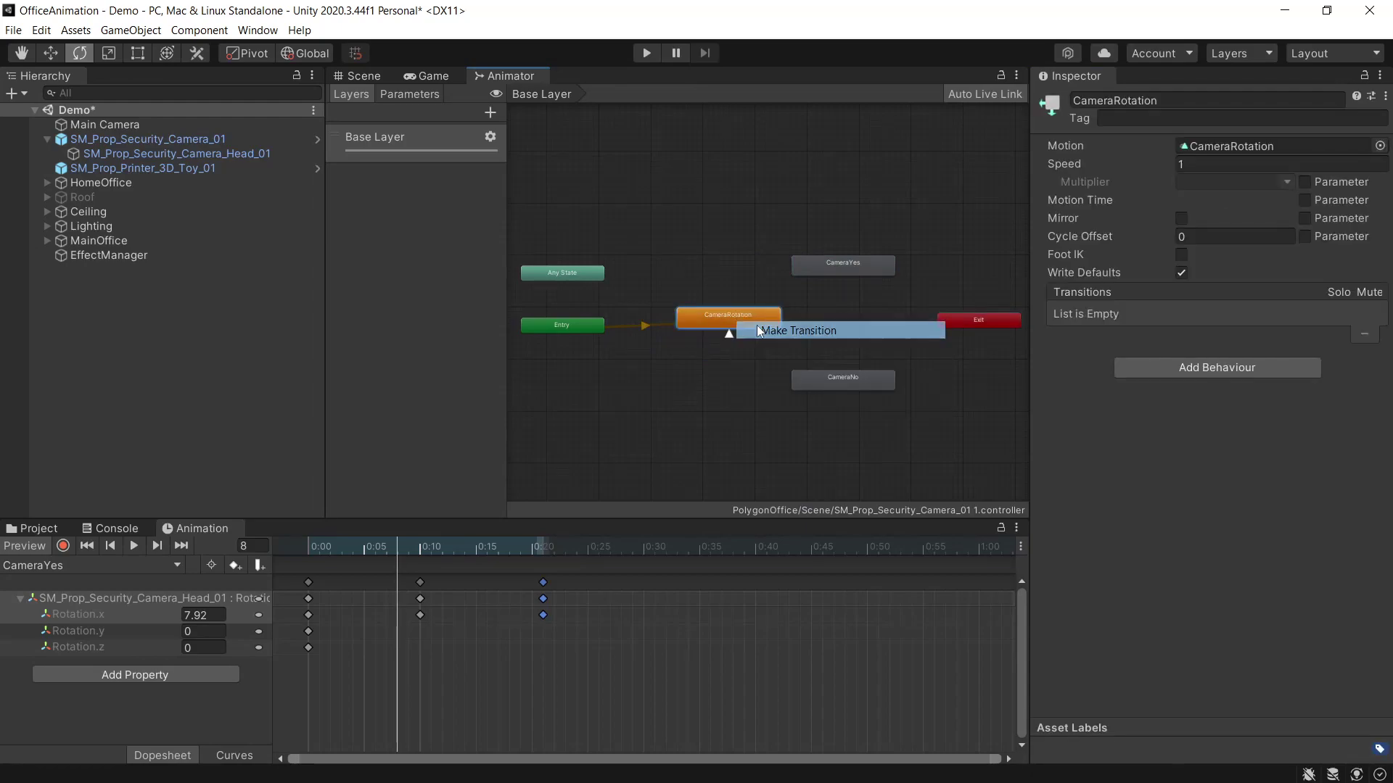
left_click(833, 268)
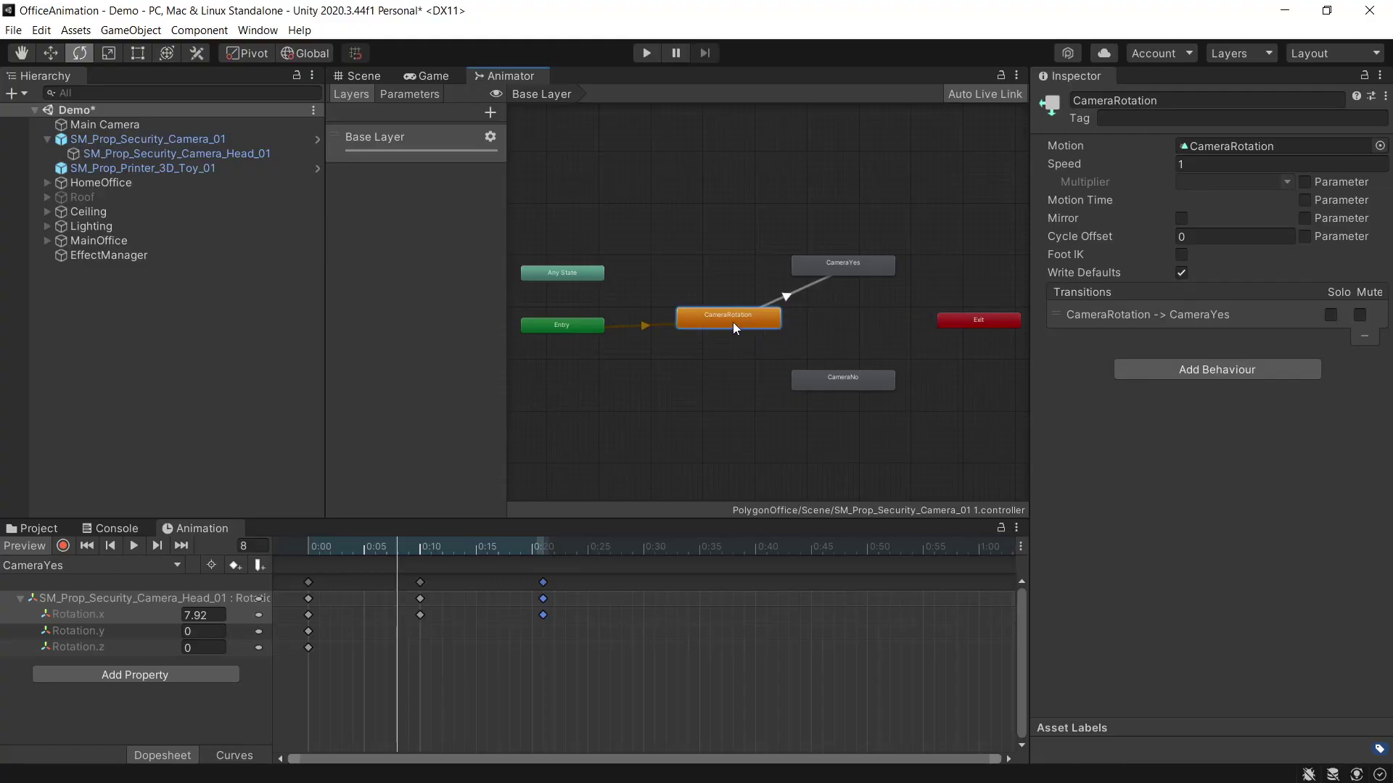
right_click(733, 322)
left_click(747, 333)
left_click(819, 377)
left_click(835, 370)
Make transitions from CameraNo and CameraYes back to CameraRotation.
right_click(835, 376)
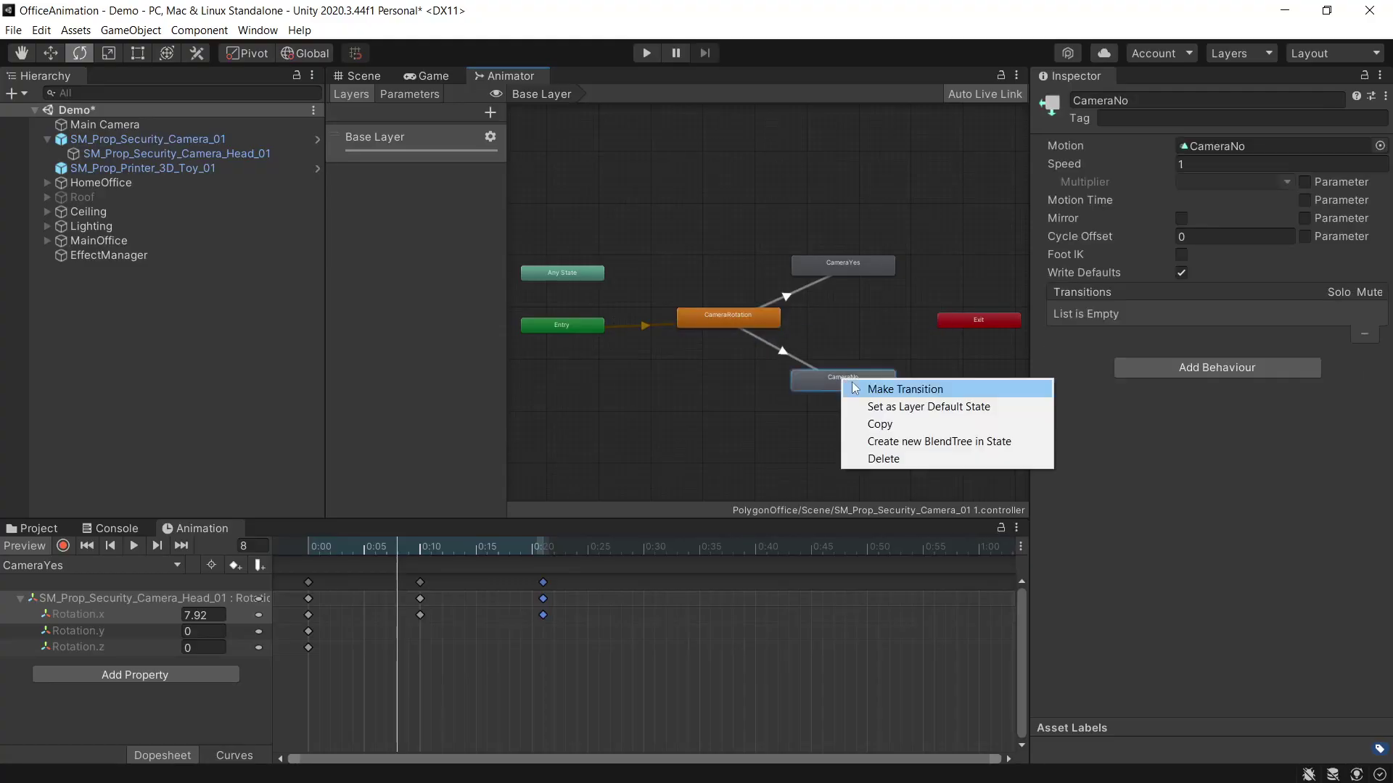
left_click(866, 387)
left_click(758, 323)
right_click(831, 266)
left_click(848, 277)
left_click(750, 318)
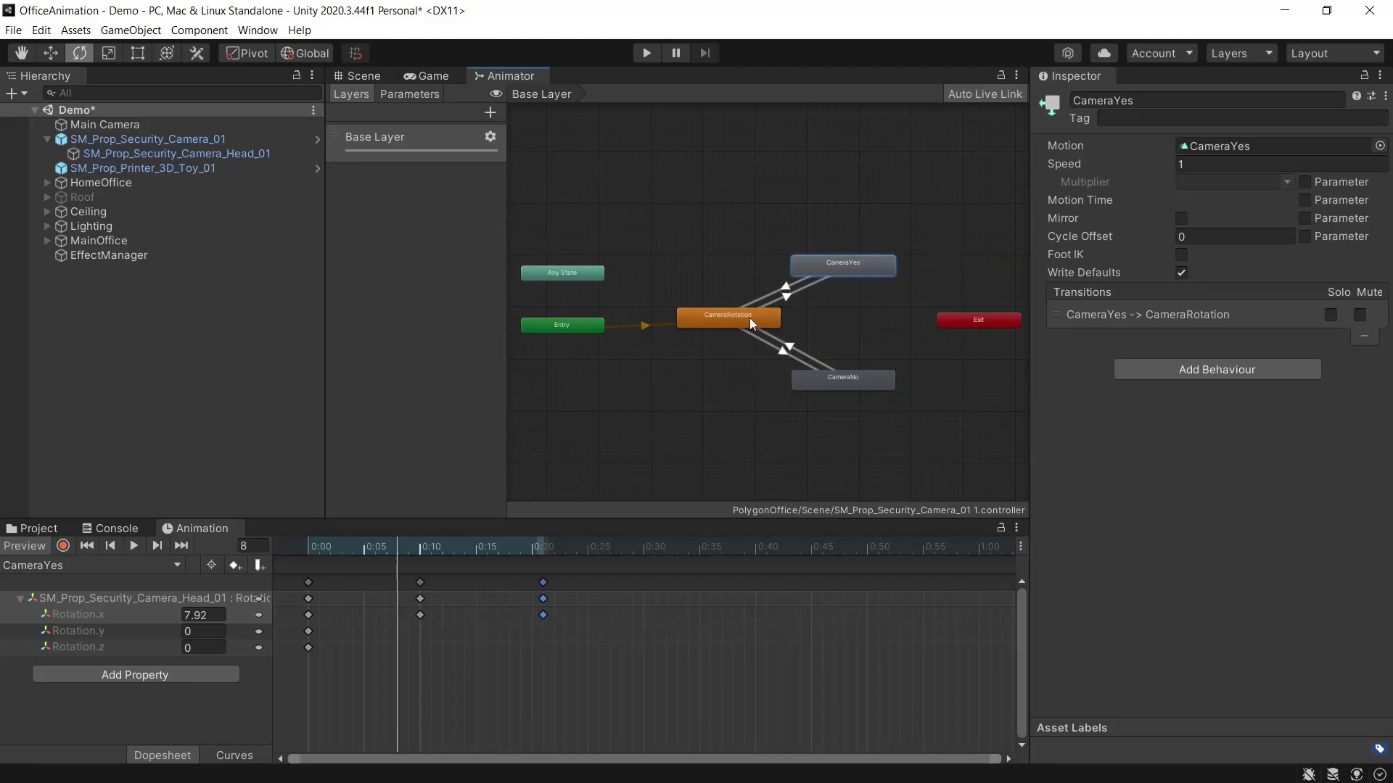
Link CameraYes and CameraNo with transitions in both directions.
left_click(848, 376)
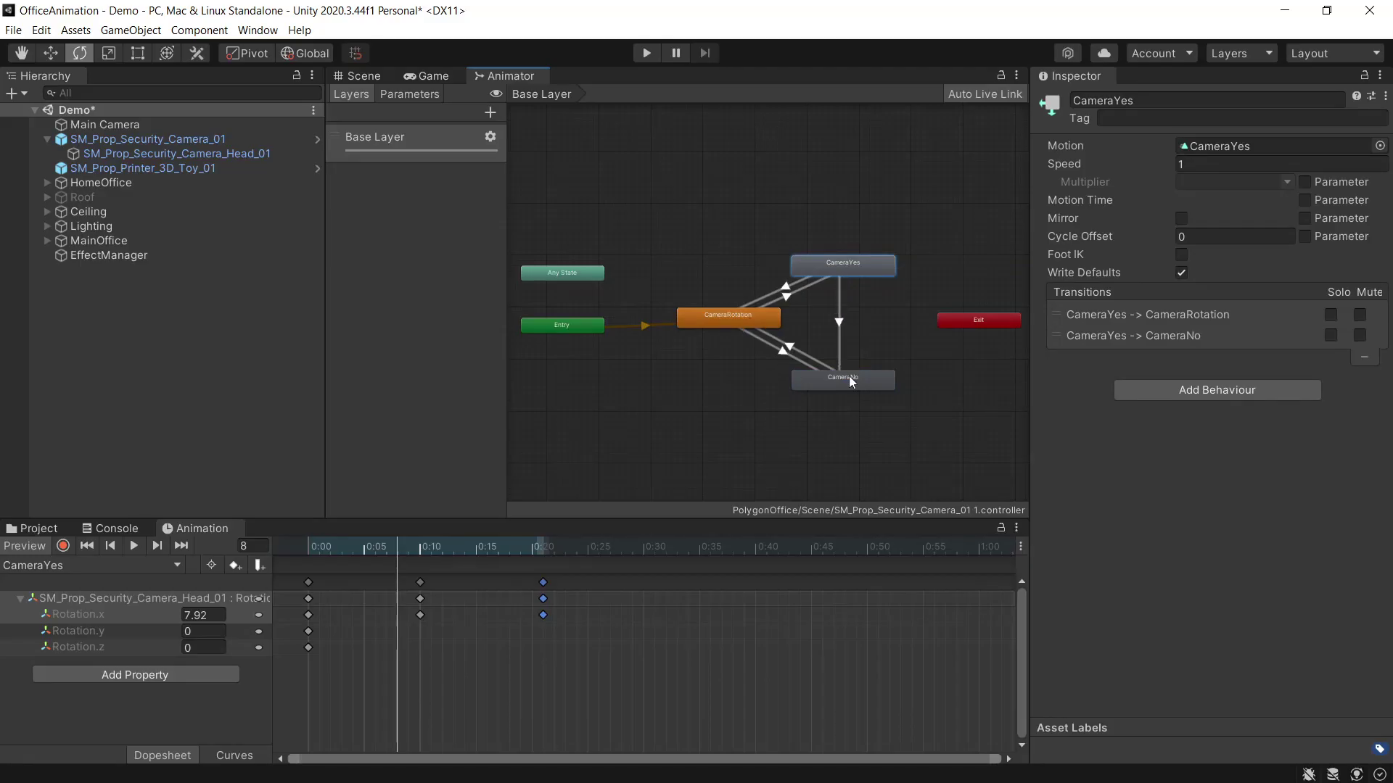
left_click(865, 377)
right_click(864, 377)
left_click(894, 387)
left_click(842, 261)
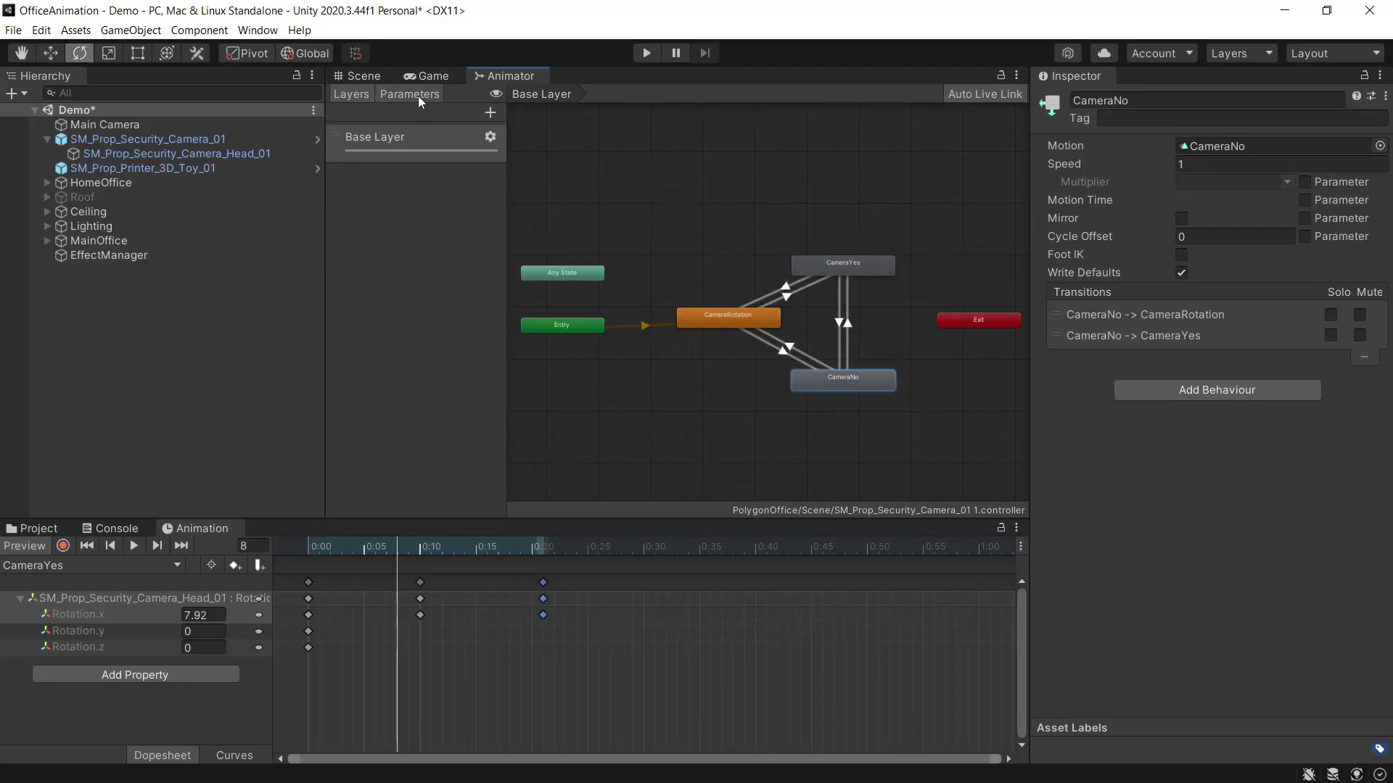
In the Parameters tab, add two Bool parameters named CameraYes and CameraNo.
left_click(418, 96)
left_click(498, 111)
left_click(524, 166)
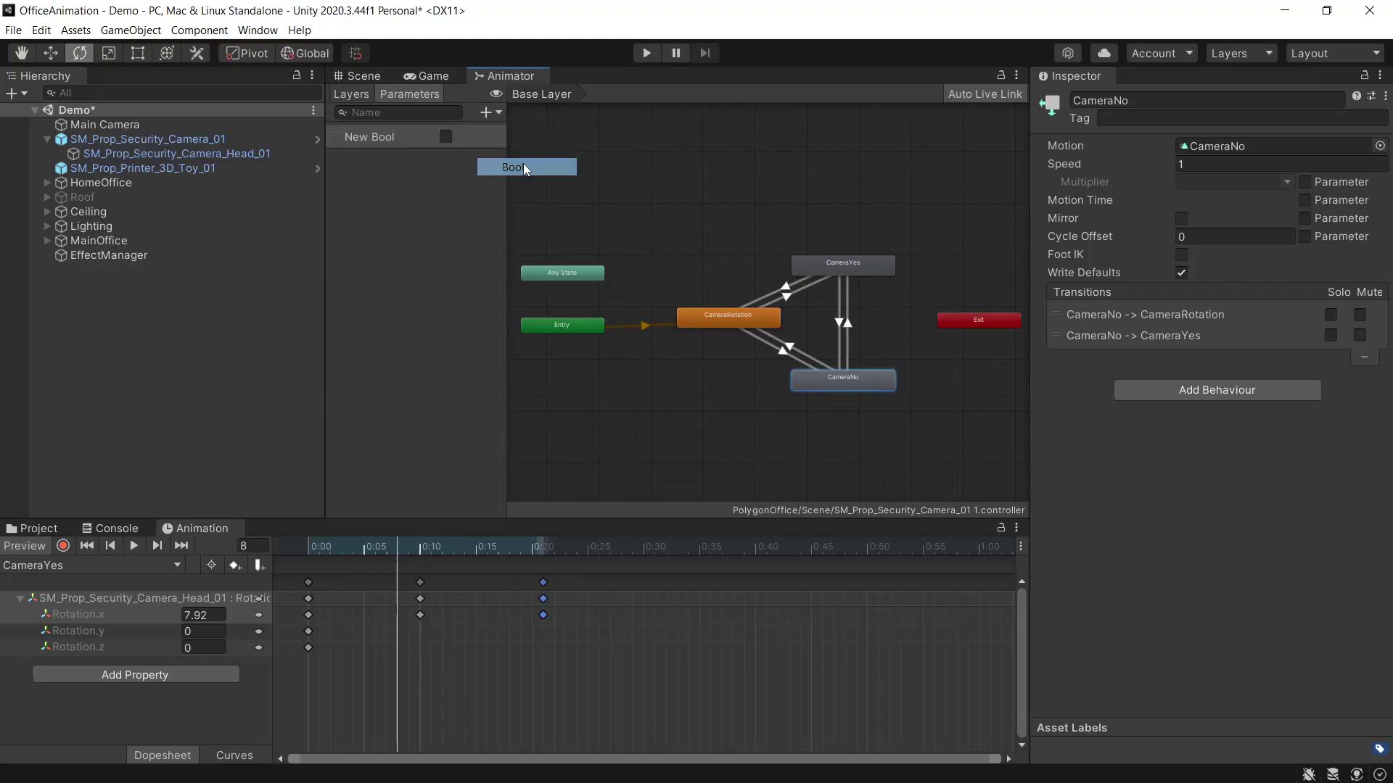
type("CameraYes")
left_click(492, 138)
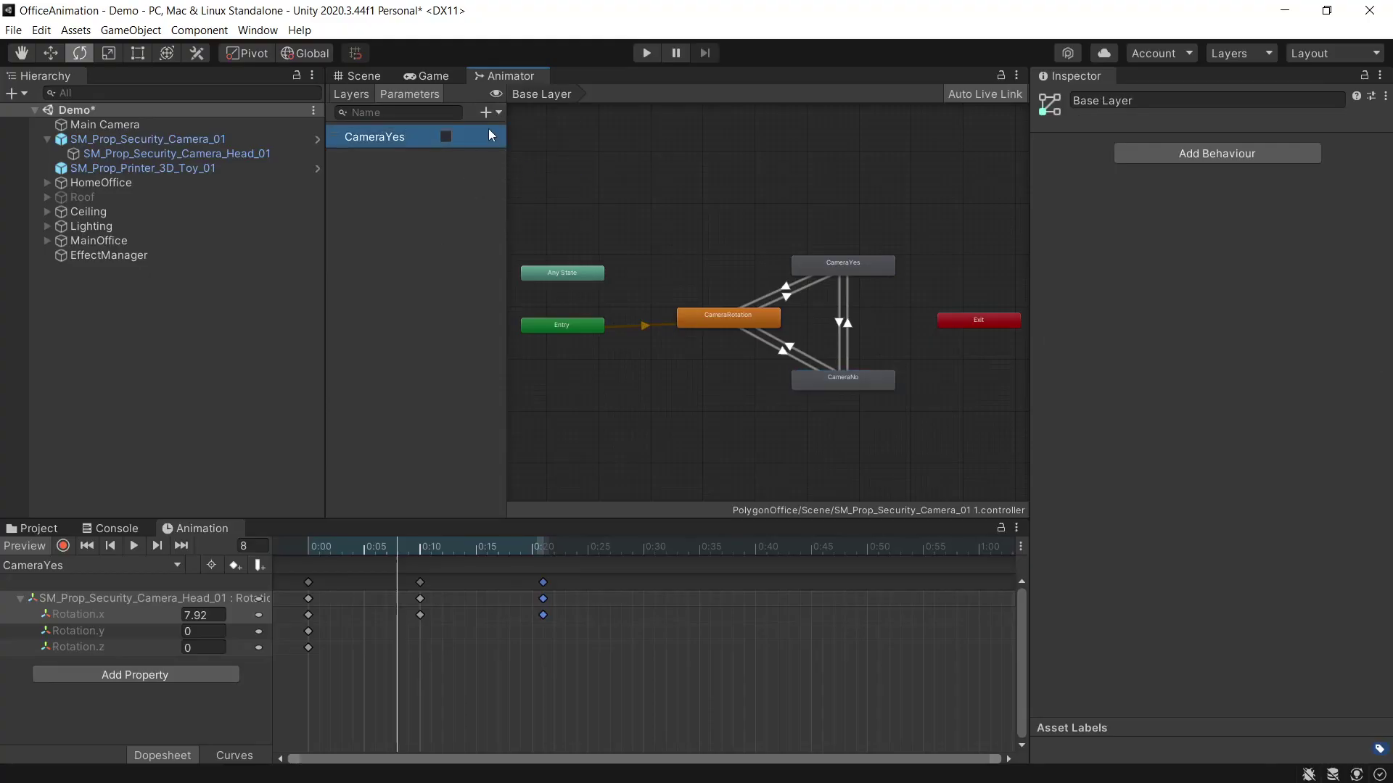
left_click(498, 111)
left_click(518, 167)
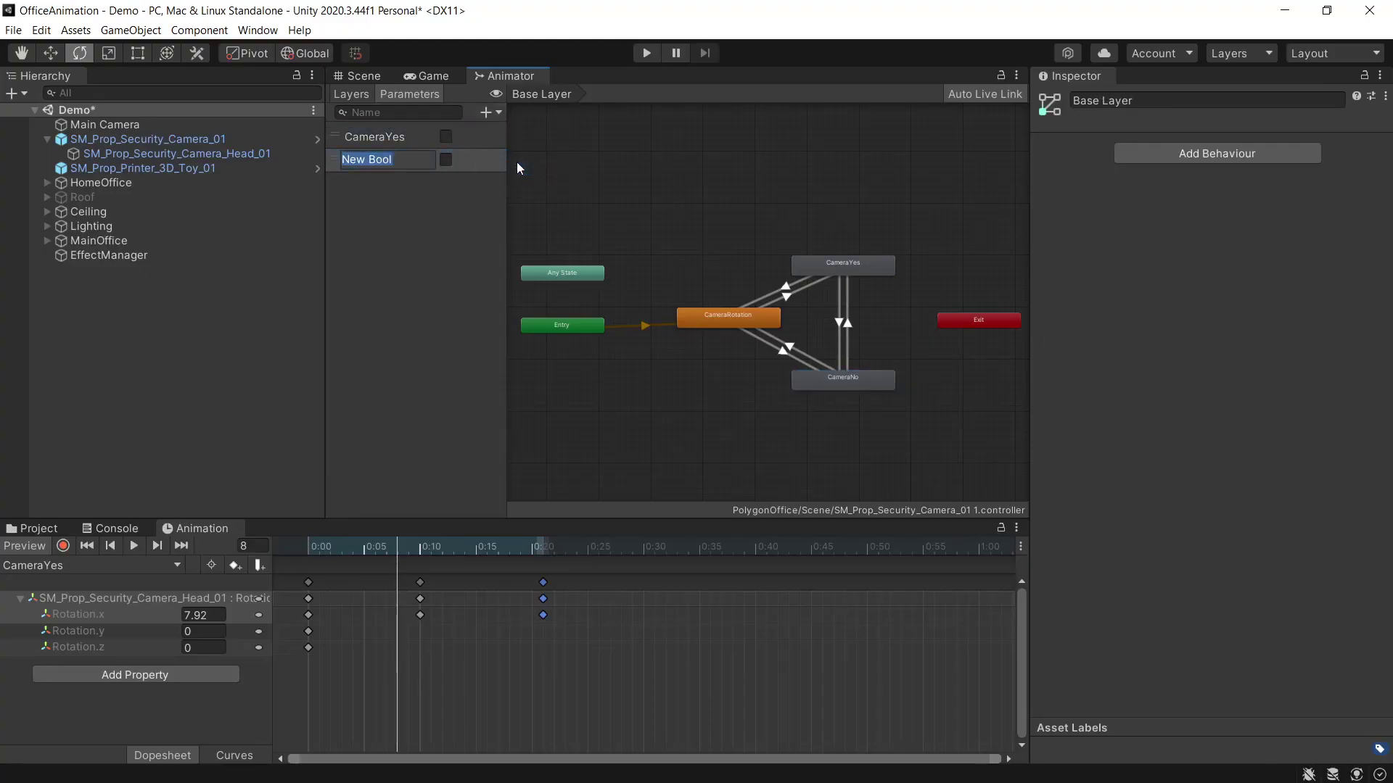
type("CameraNo")
key("Return")
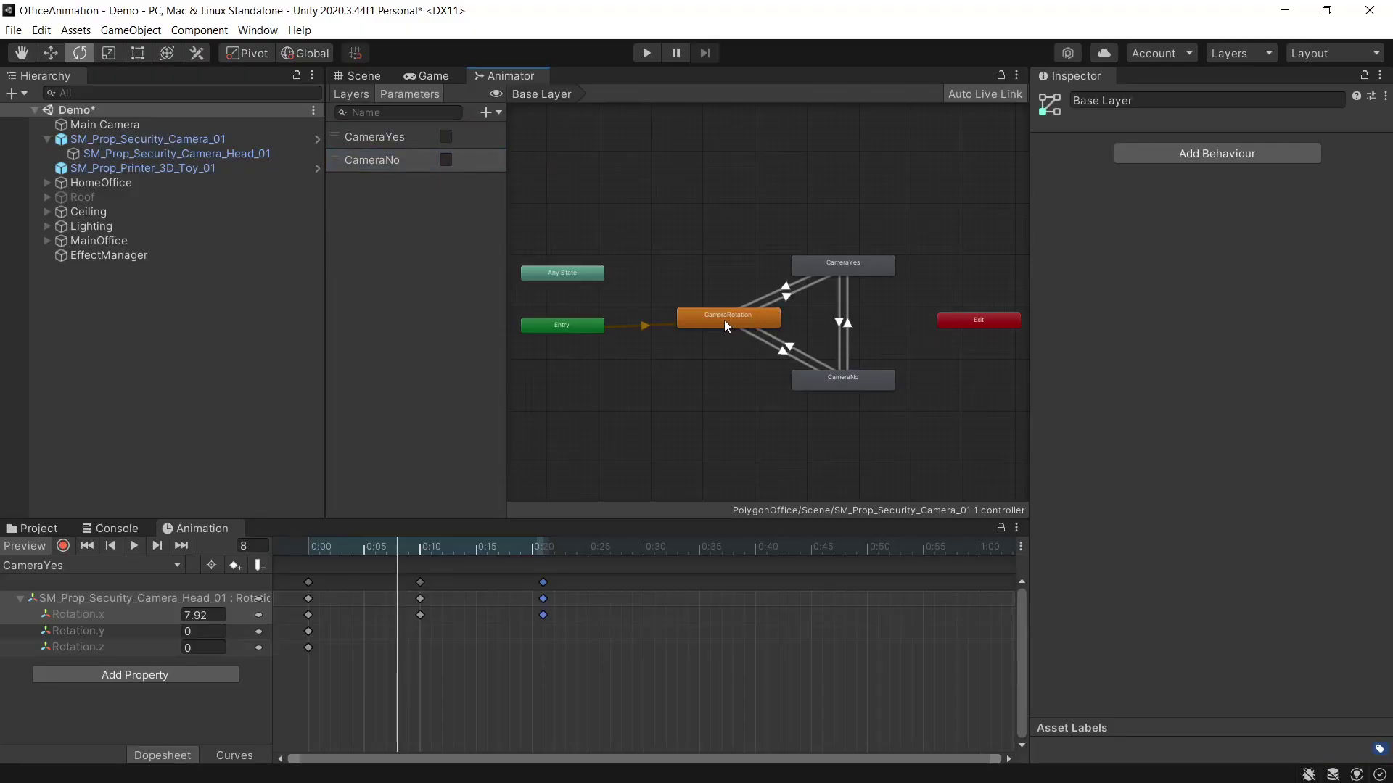
Give the CameraRotation-to-CameraYes transition a CameraYes condition and turn off Has Exit Time.
left_click(789, 298)
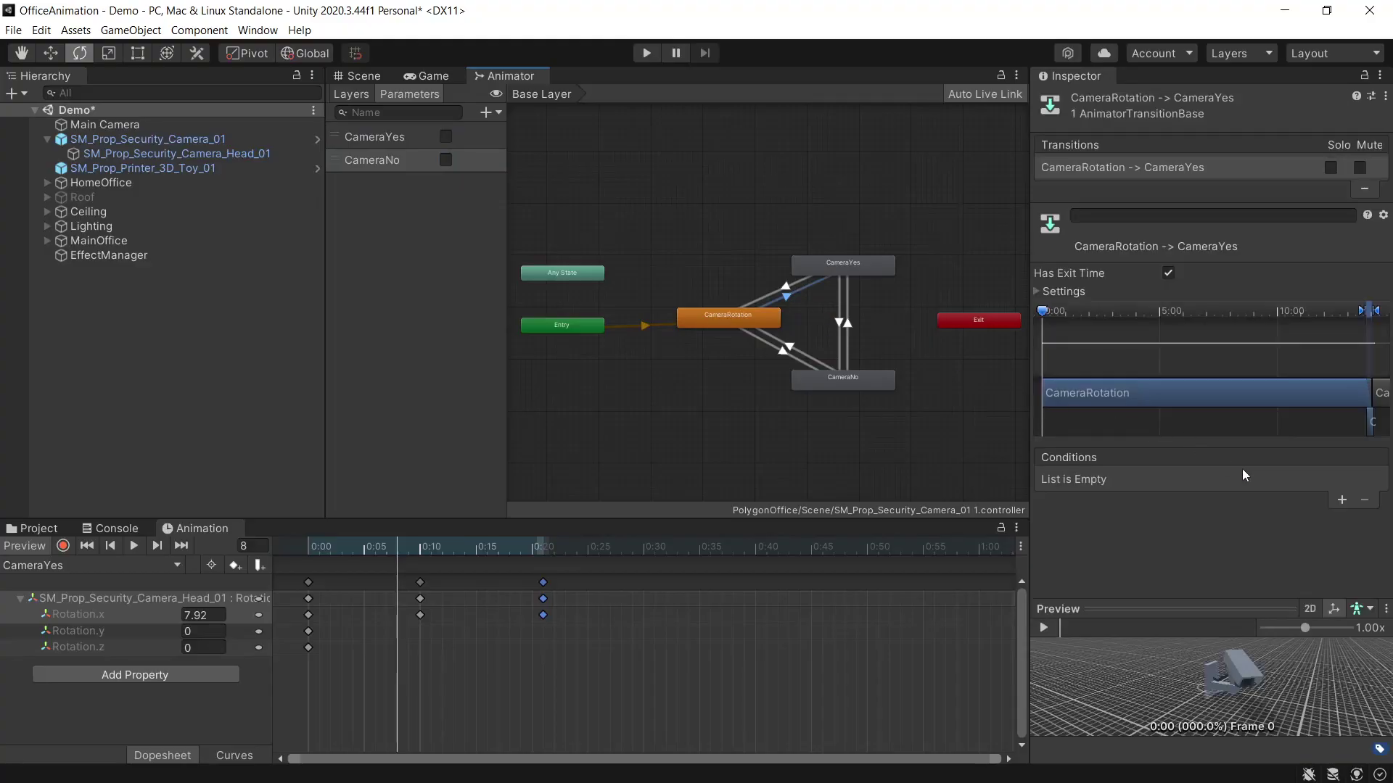
left_click(1342, 501)
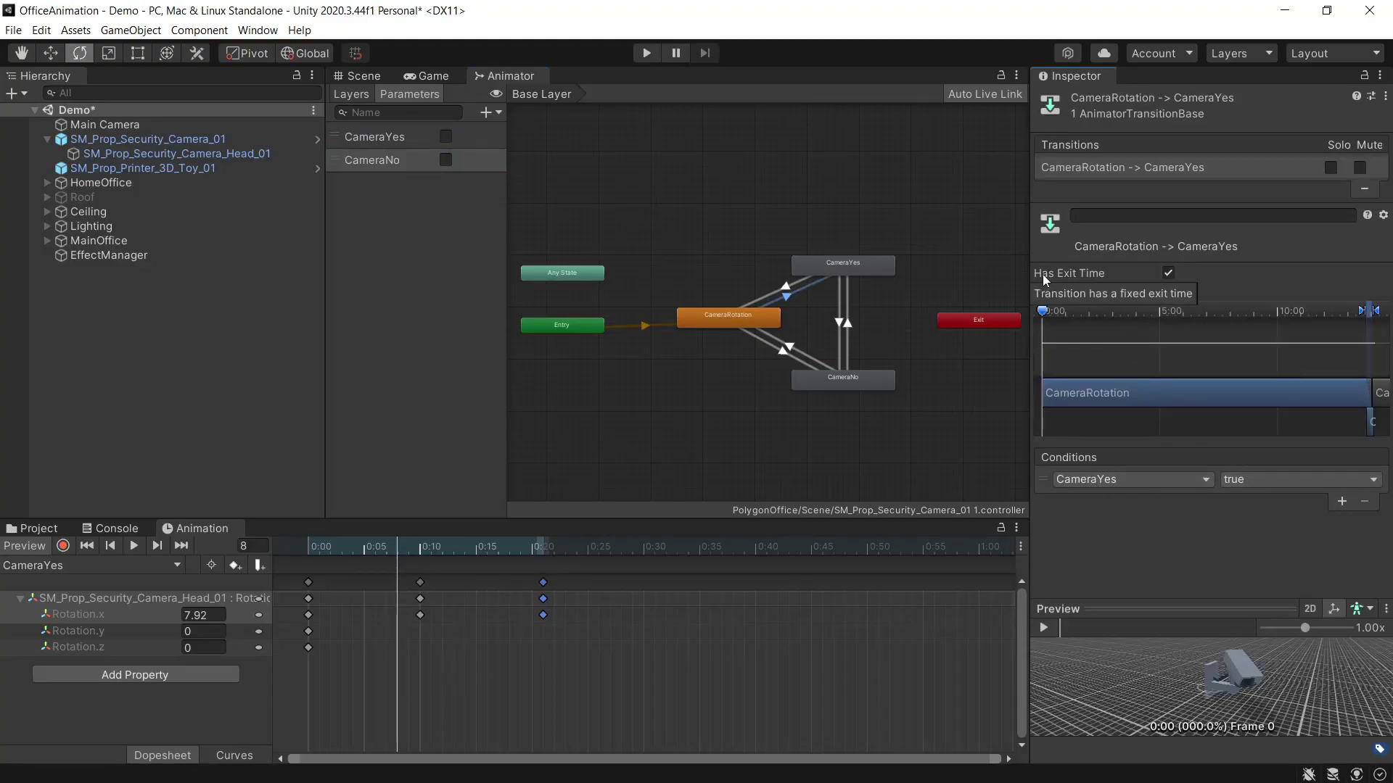
left_click(1168, 273)
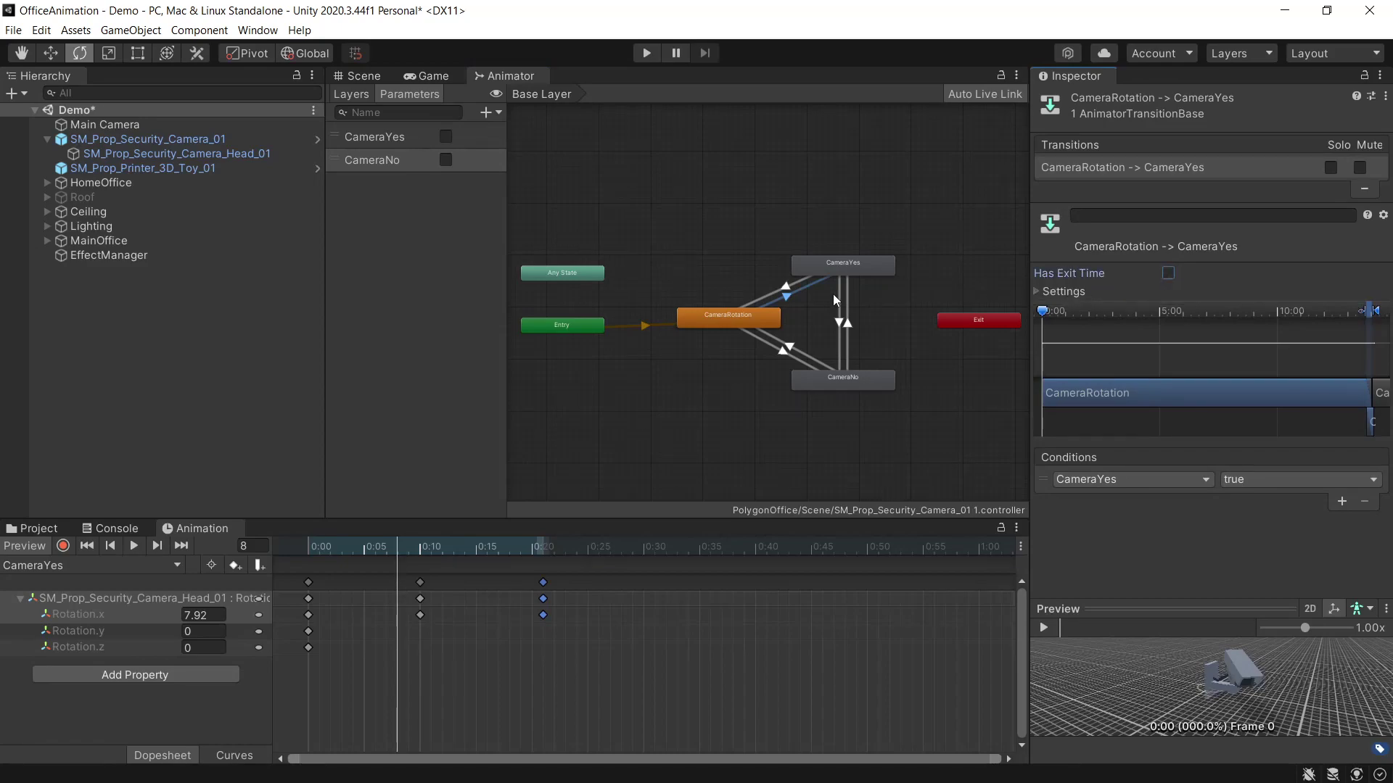
Make CameraYes-to-CameraRotation require CameraYes false and CameraNo false, with exit time off.
left_click(787, 286)
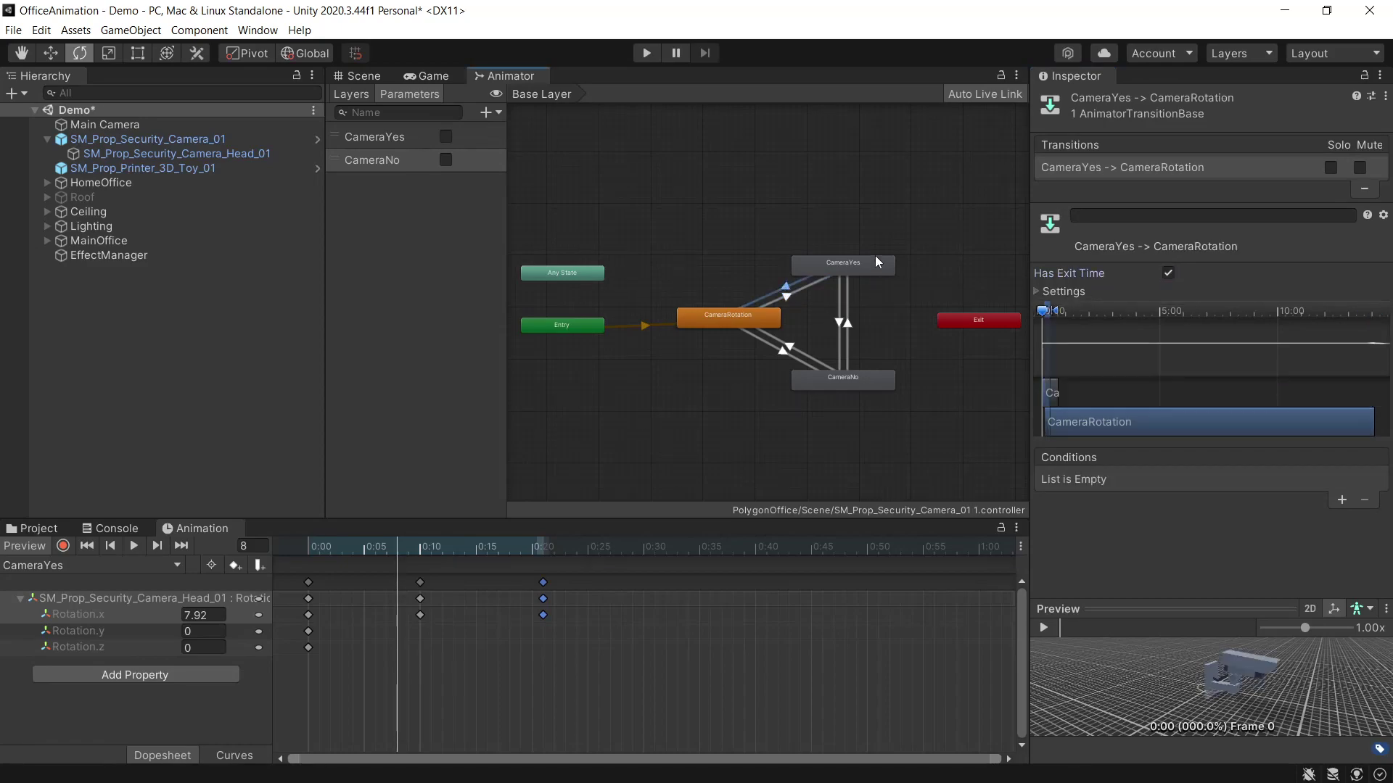
left_click(1340, 500)
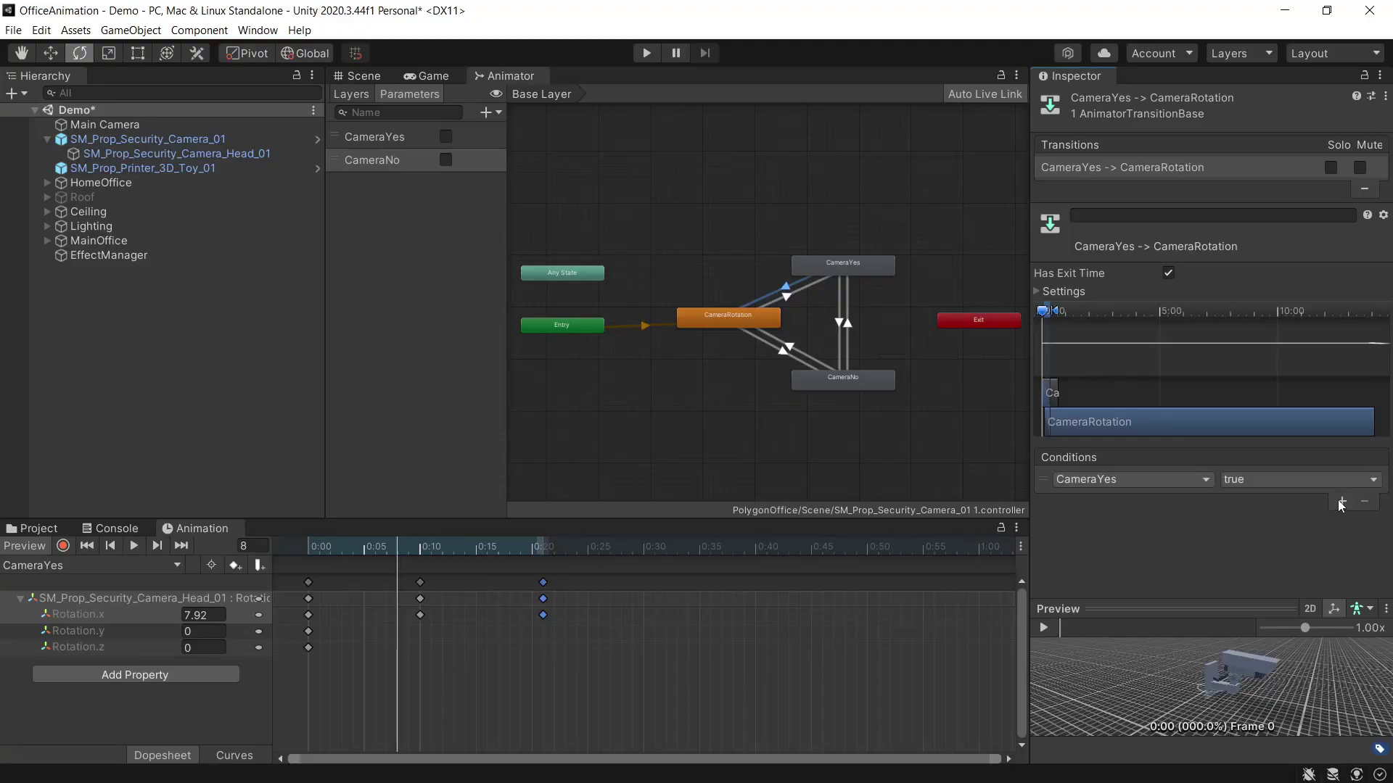
left_click(1337, 499)
left_click(1120, 500)
left_click(1110, 564)
left_click(1277, 501)
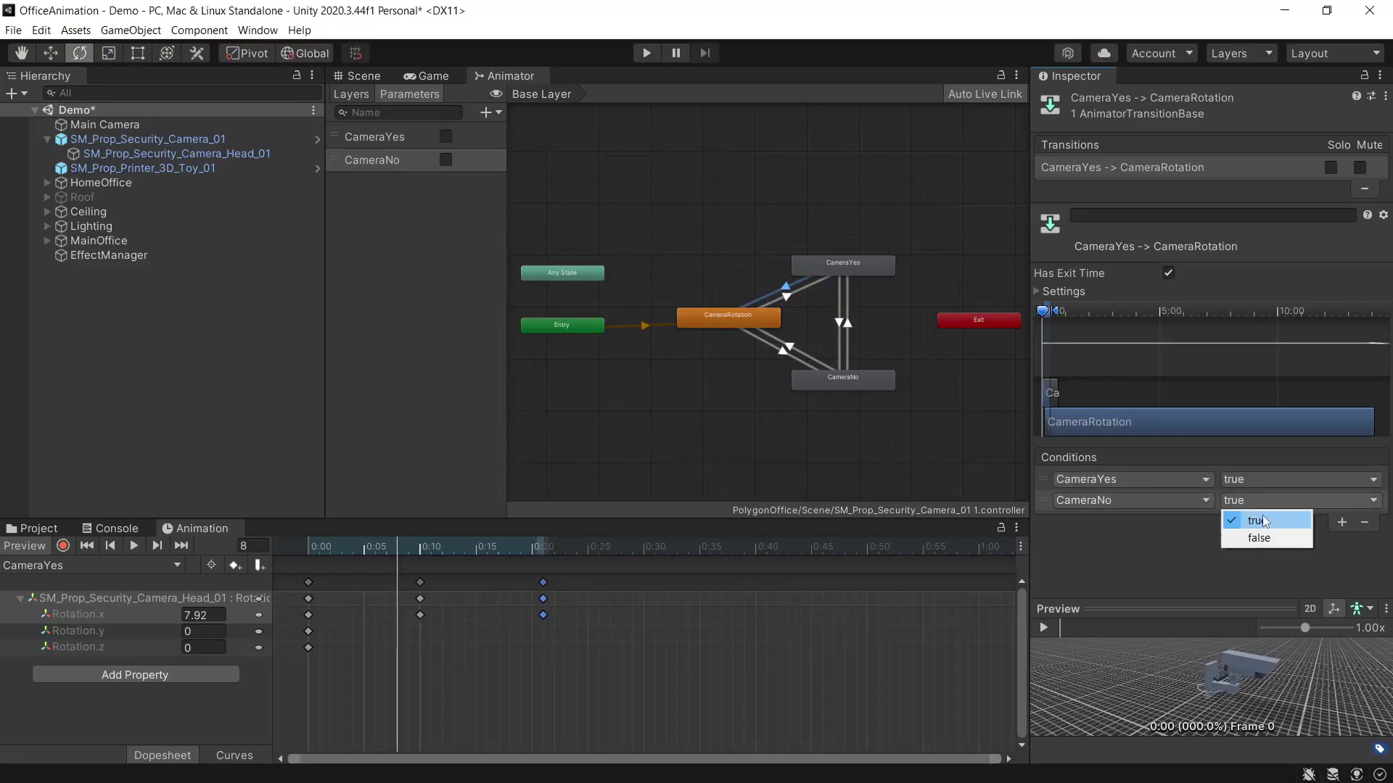
left_click(1233, 535)
left_click(1277, 479)
left_click(1237, 519)
left_click(1166, 273)
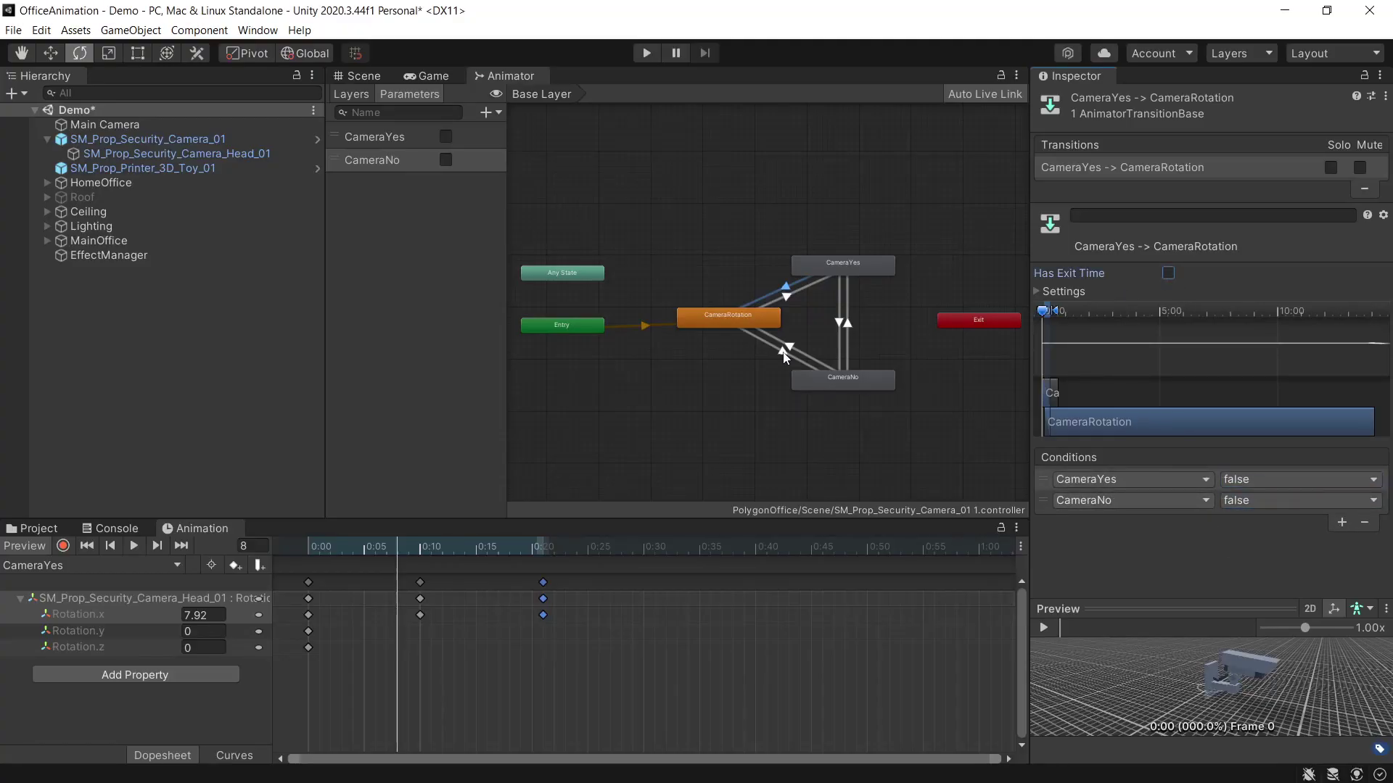
Add a CameraNo condition to the CameraRotation-to-CameraNo transition.
left_click(786, 353)
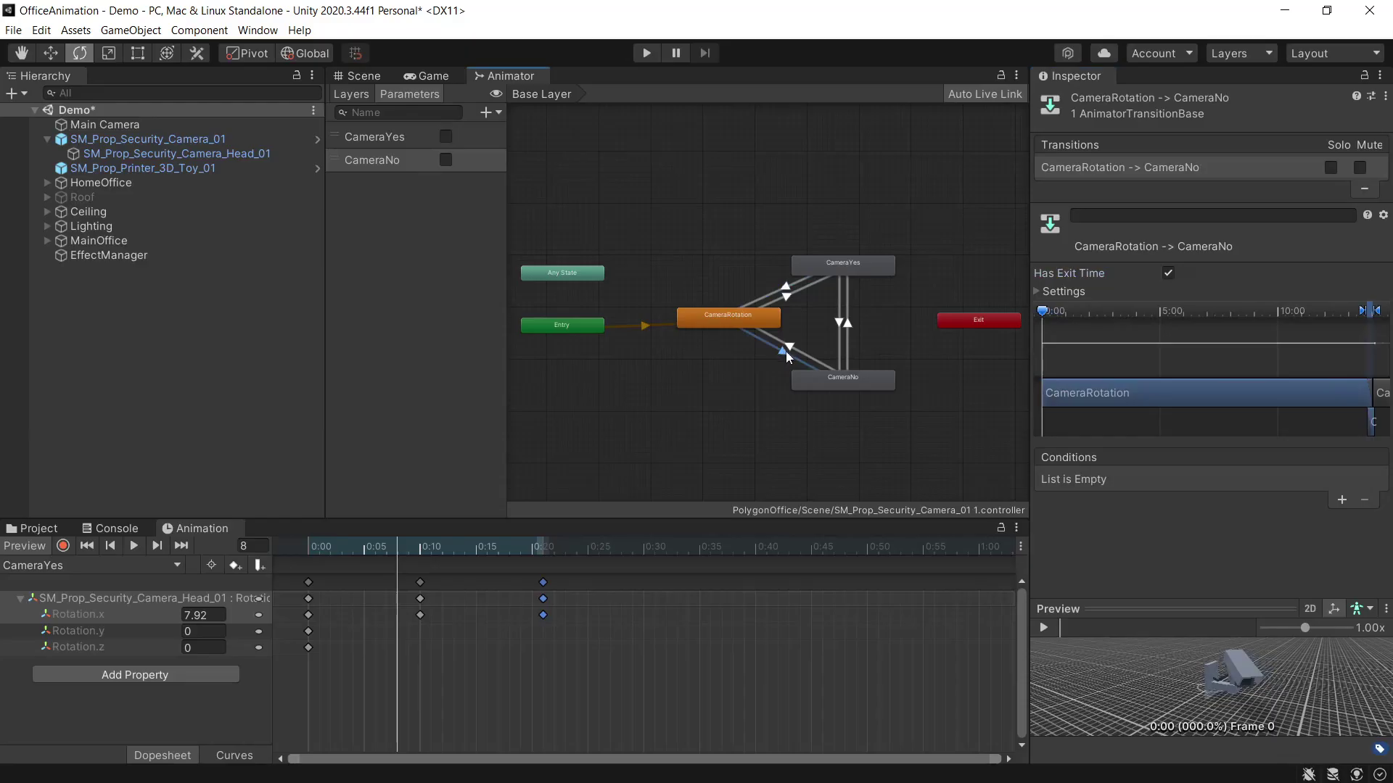
left_click(1339, 497)
left_click(1149, 481)
left_click(1115, 554)
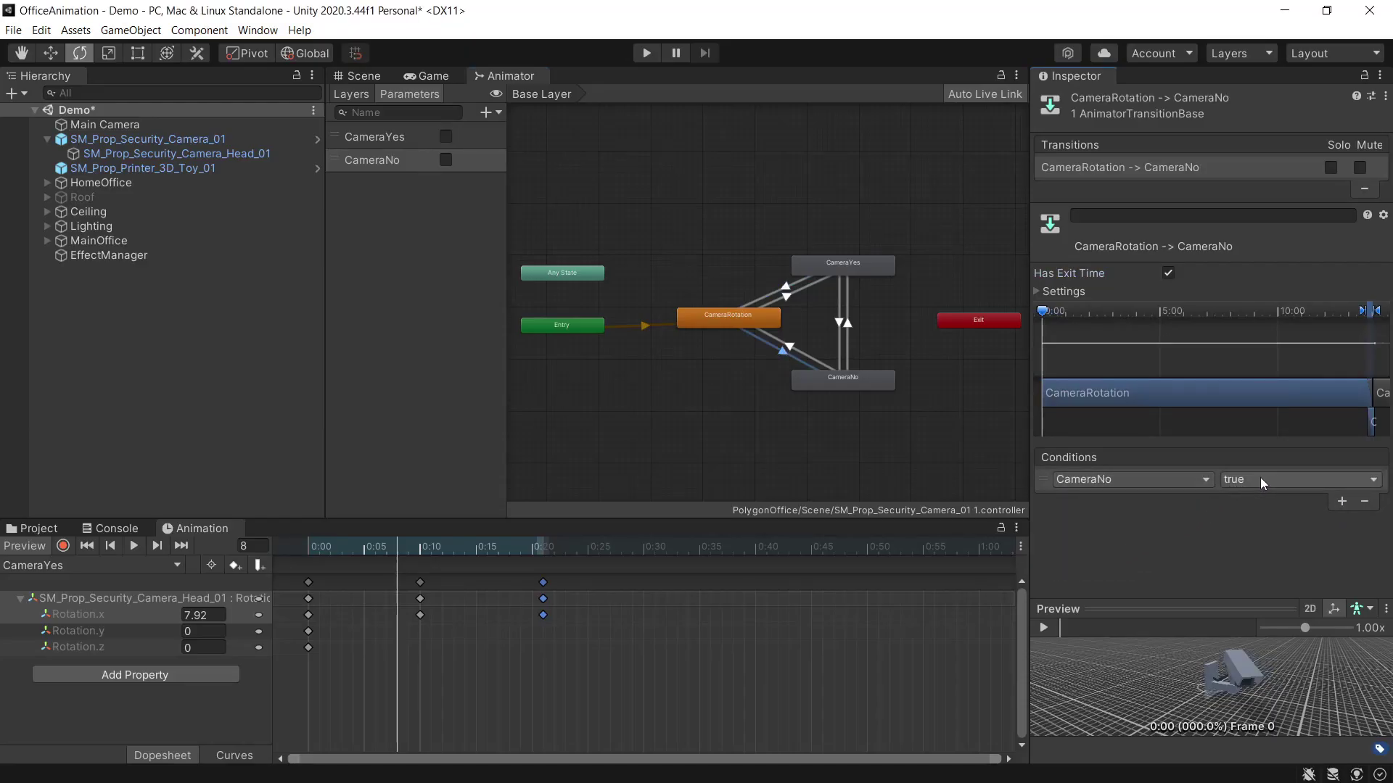
Make CameraNo-to-CameraRotation require both bools false; turn off exit time on both CameraNo transitions.
left_click(795, 355)
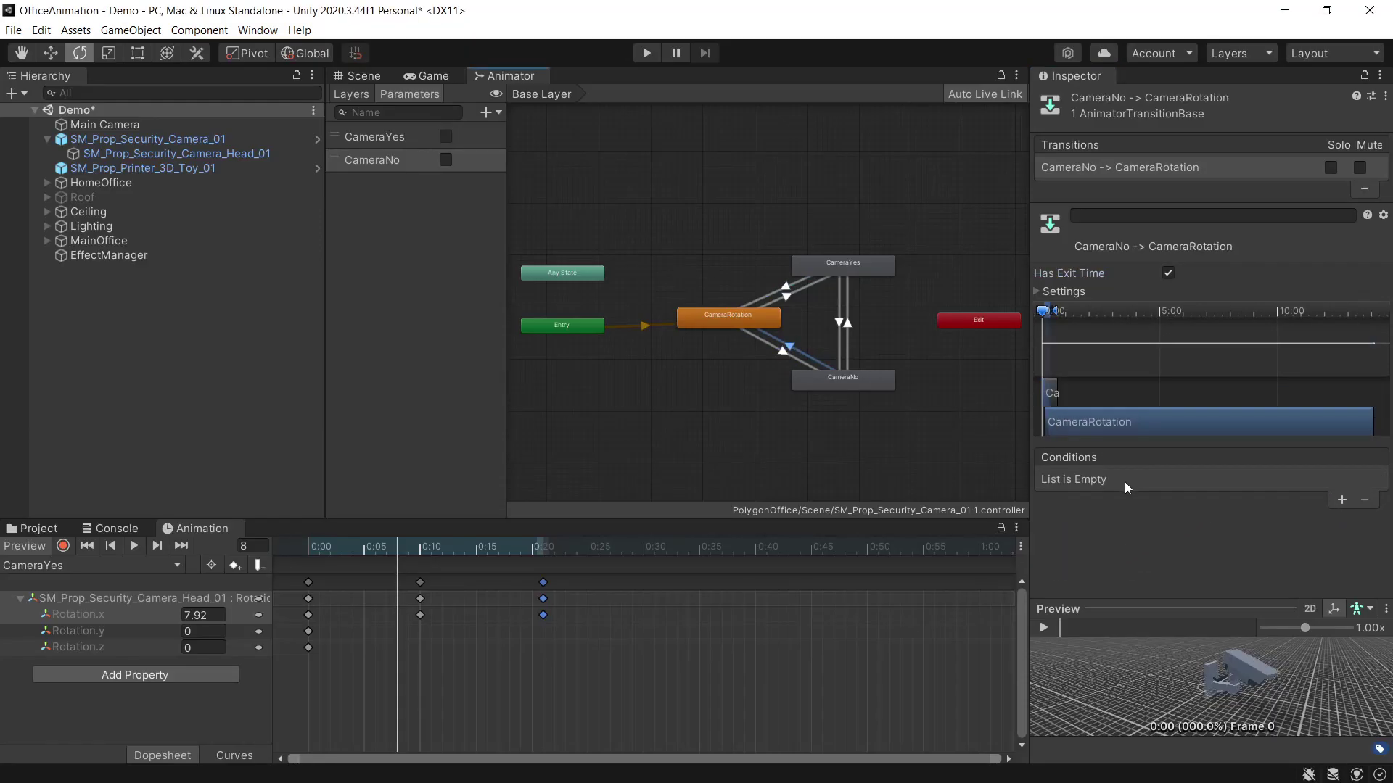
left_click(1342, 501)
left_click(1342, 501)
left_click(1143, 500)
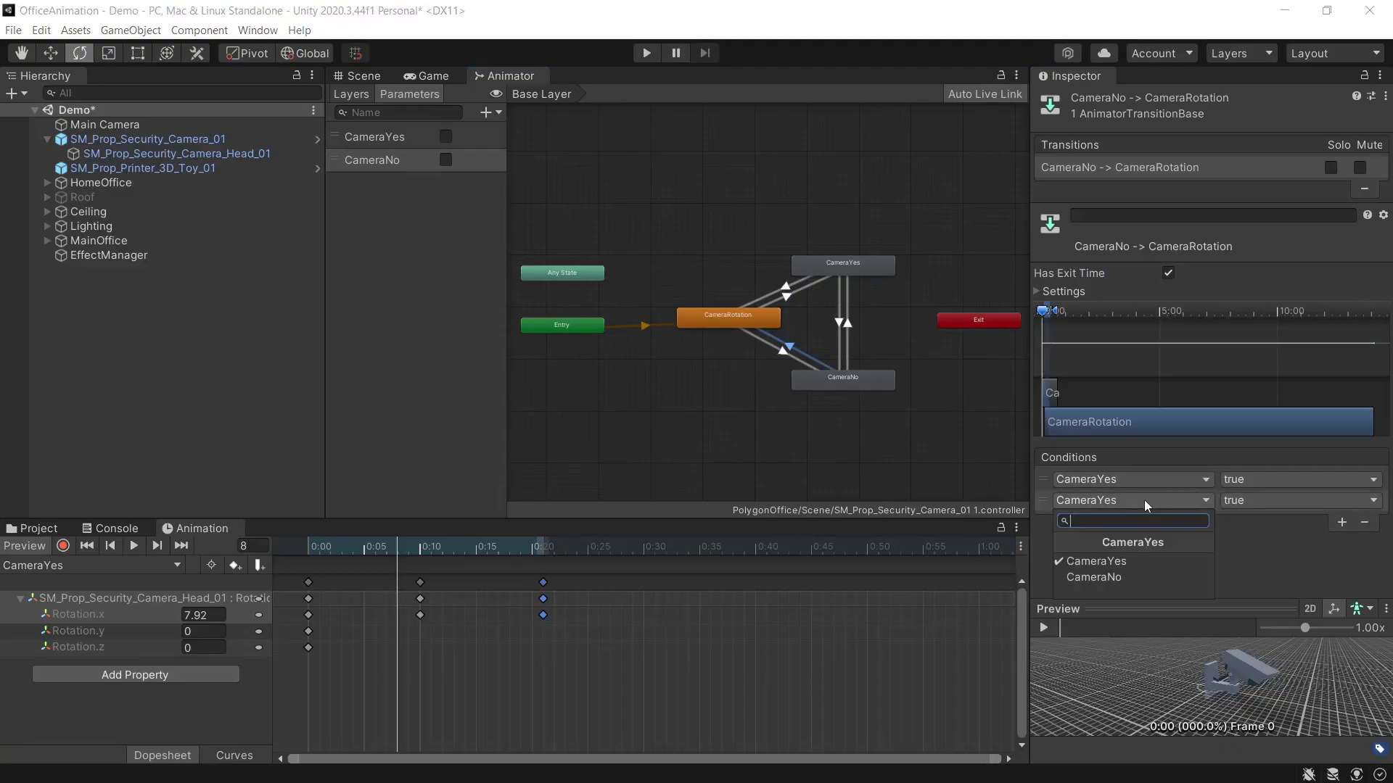
left_click(1126, 573)
left_click(1240, 500)
left_click(1257, 516)
left_click(1276, 500)
left_click(1258, 535)
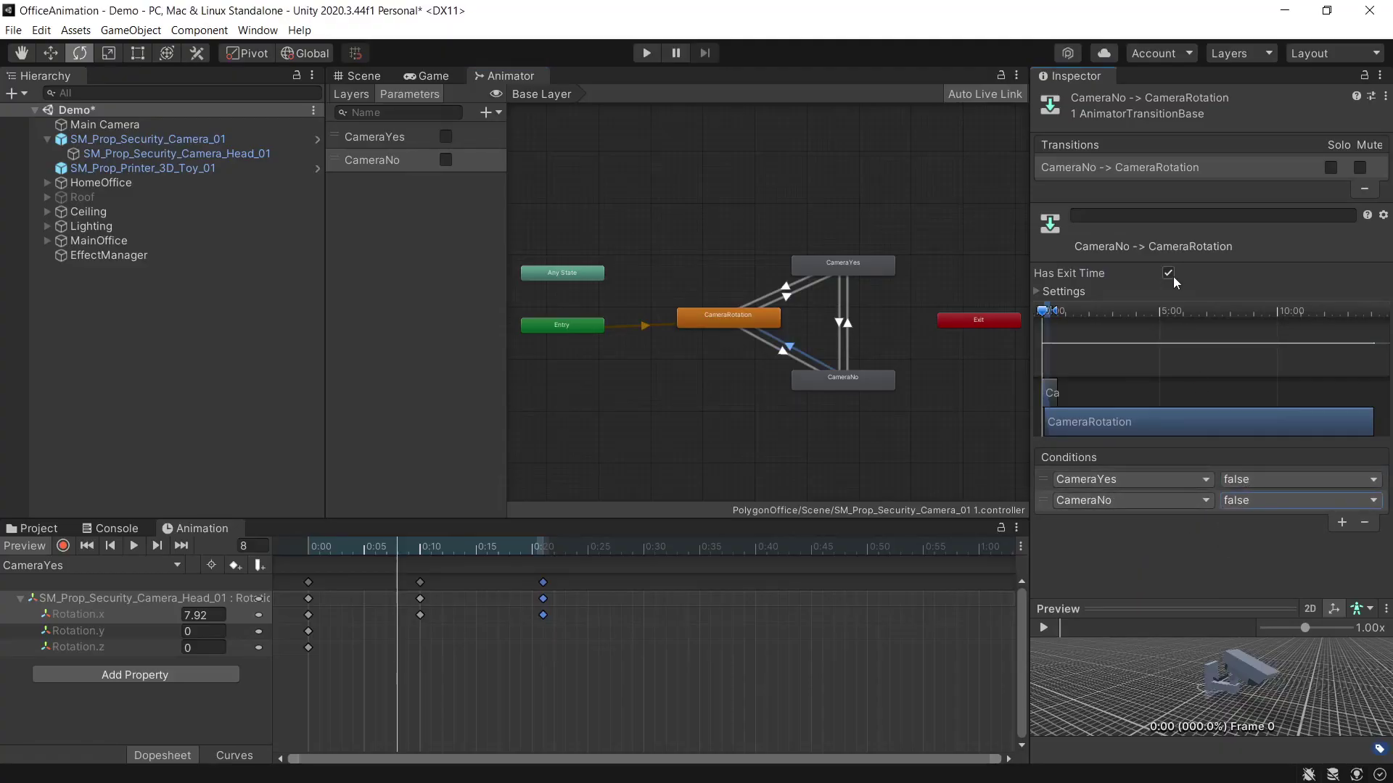
left_click(1168, 273)
left_click(784, 353)
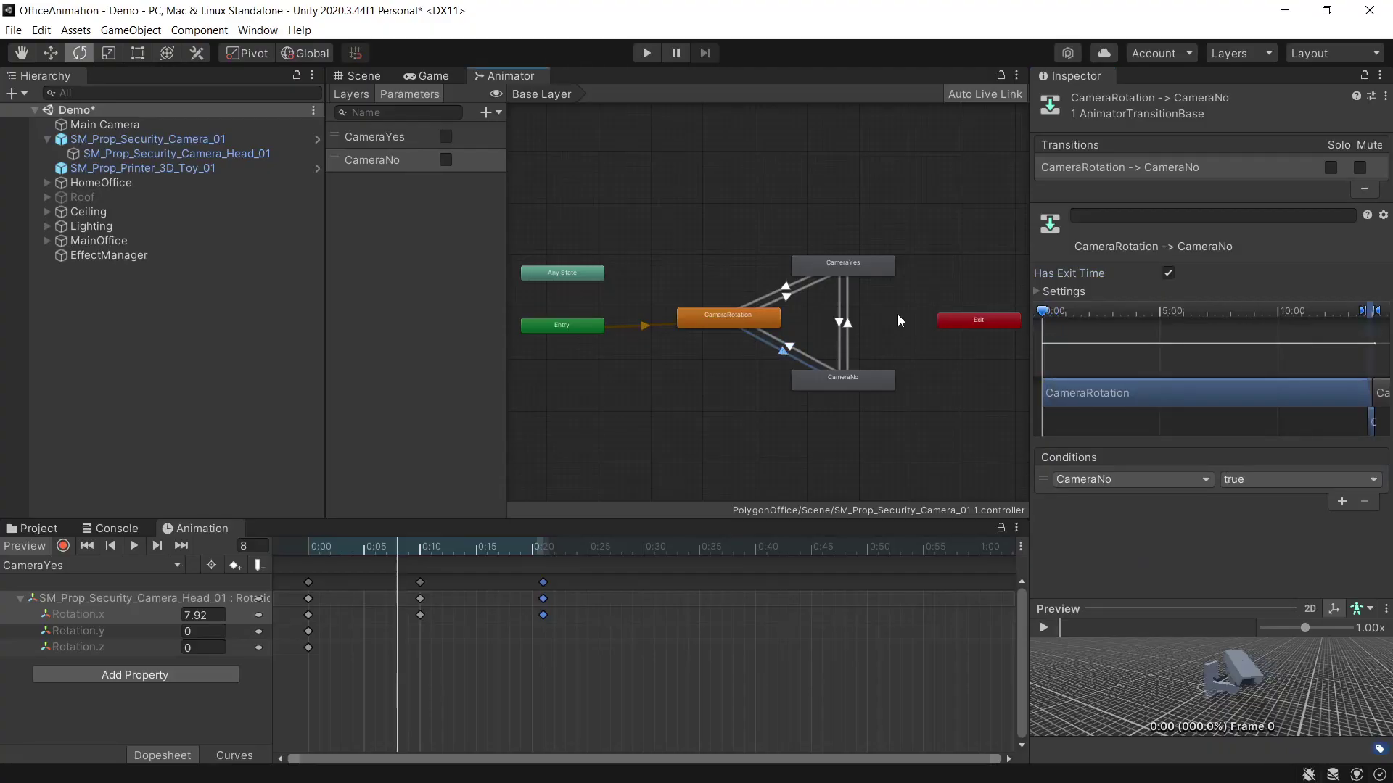
left_click(1168, 273)
Add a CameraNo condition to CameraYes-to-CameraNo and a CameraYes condition to CameraNo-to-CameraYes.
left_click(838, 321)
left_click(833, 324)
left_click(834, 279)
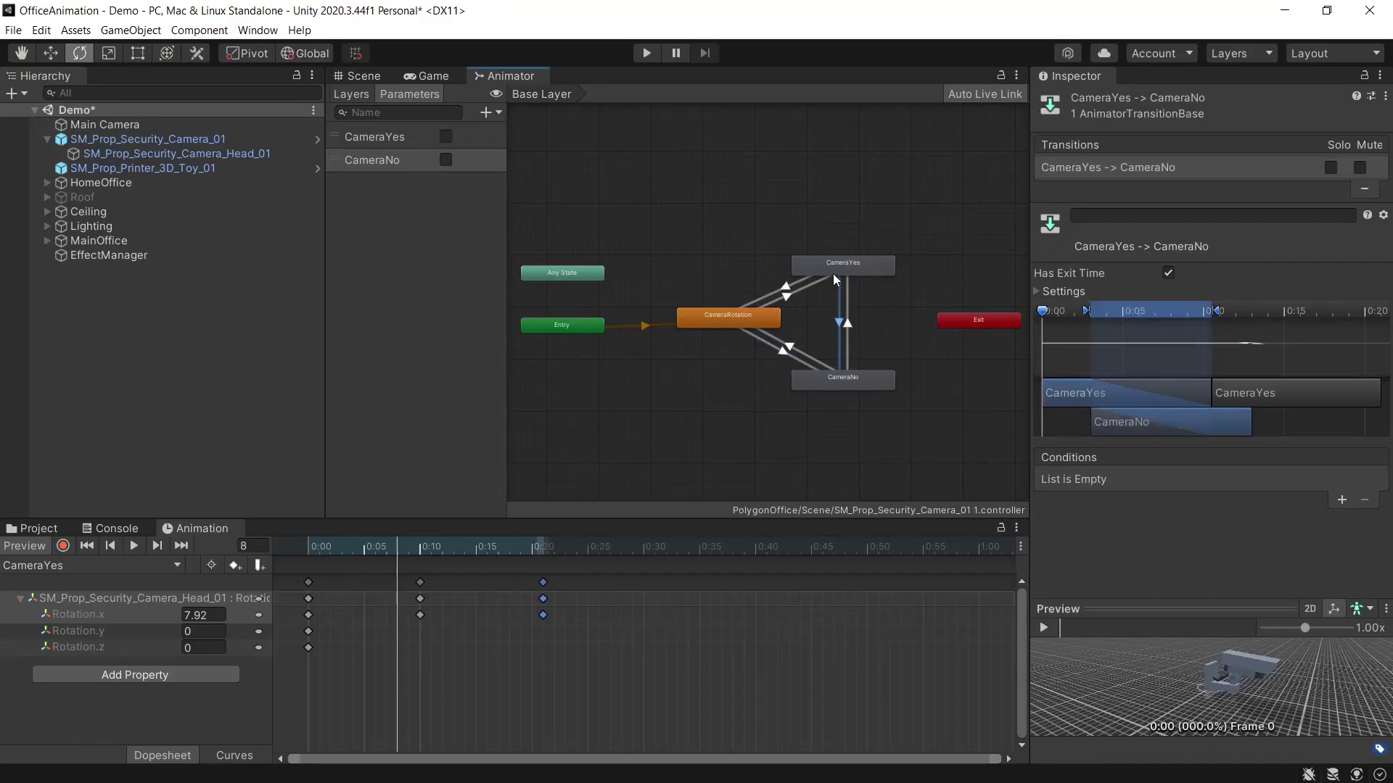
left_click(1341, 500)
left_click(1121, 480)
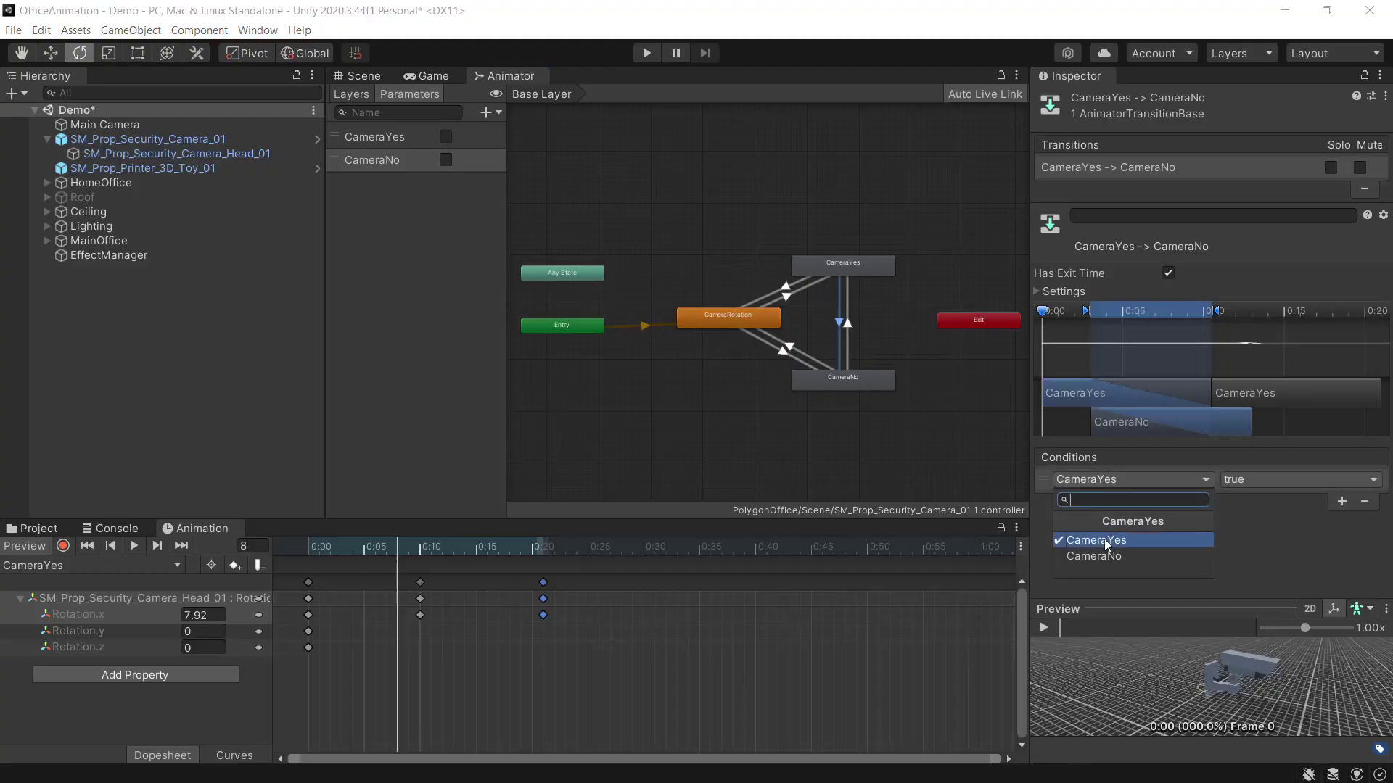
left_click(1093, 556)
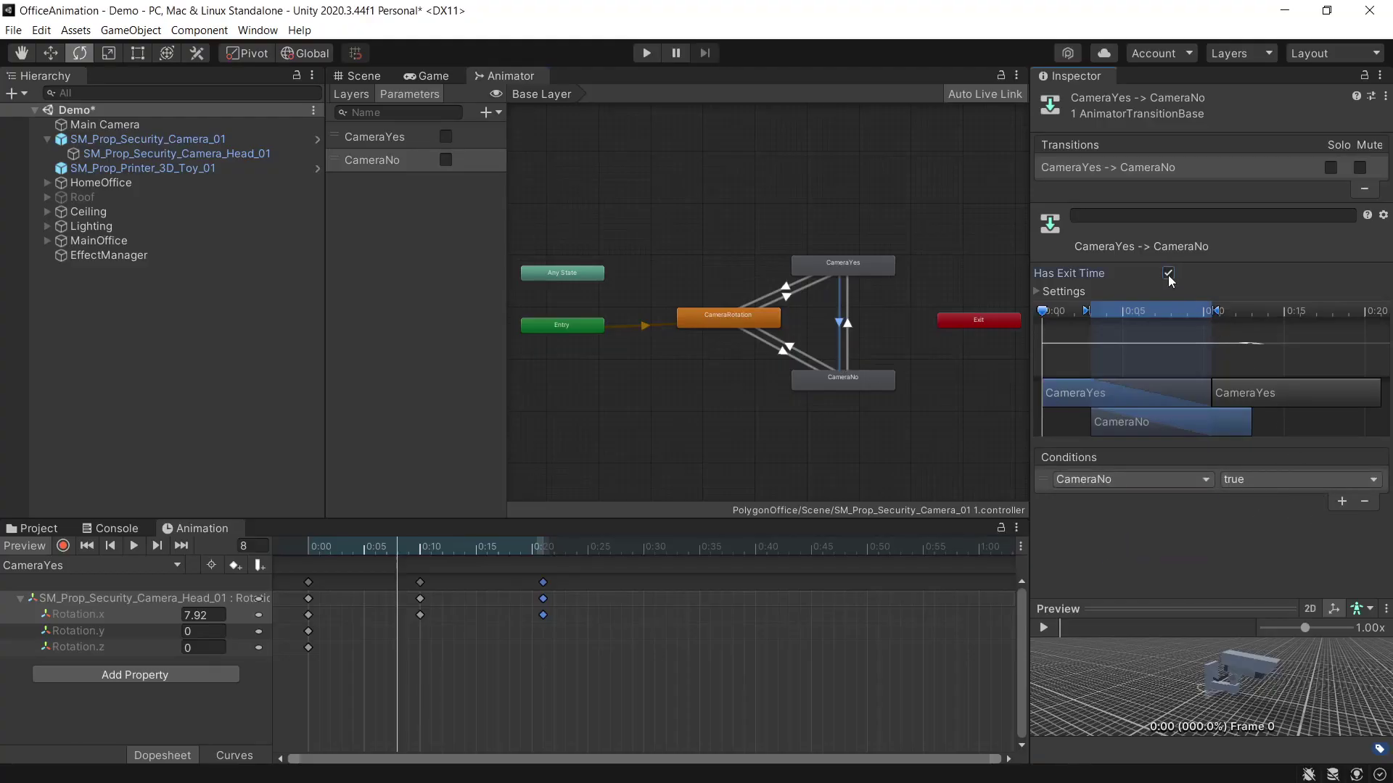
left_click(846, 317)
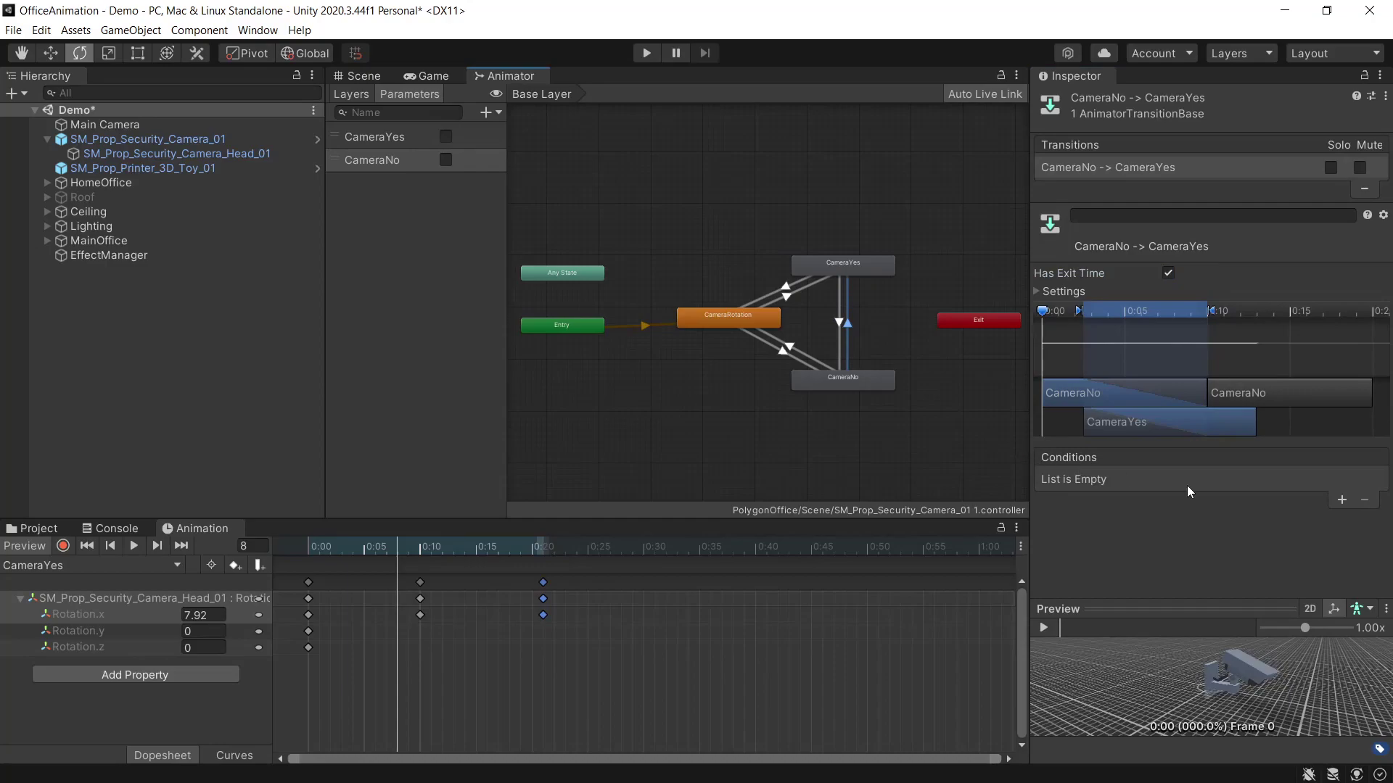
left_click(1341, 499)
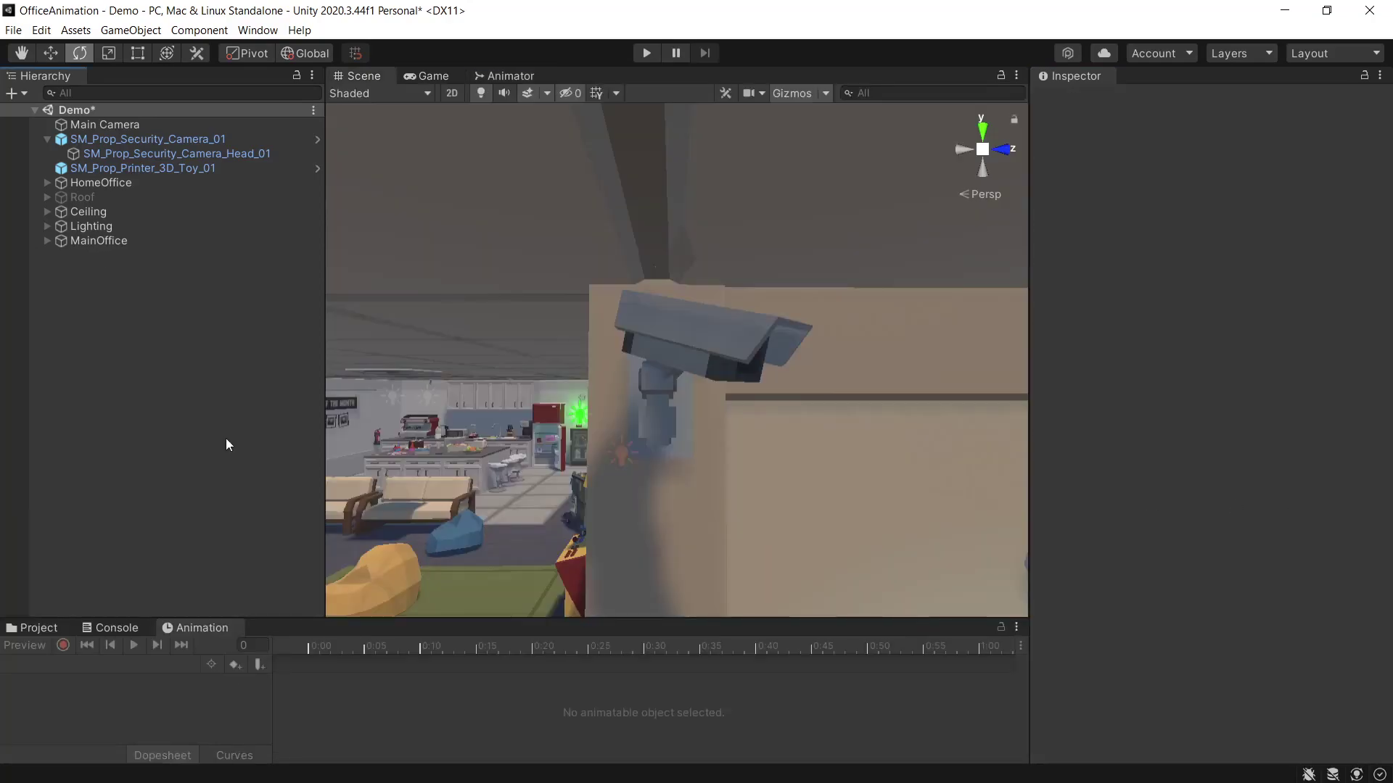
Create an empty GameObject named Controller.
left_click(131, 29)
left_click(133, 50)
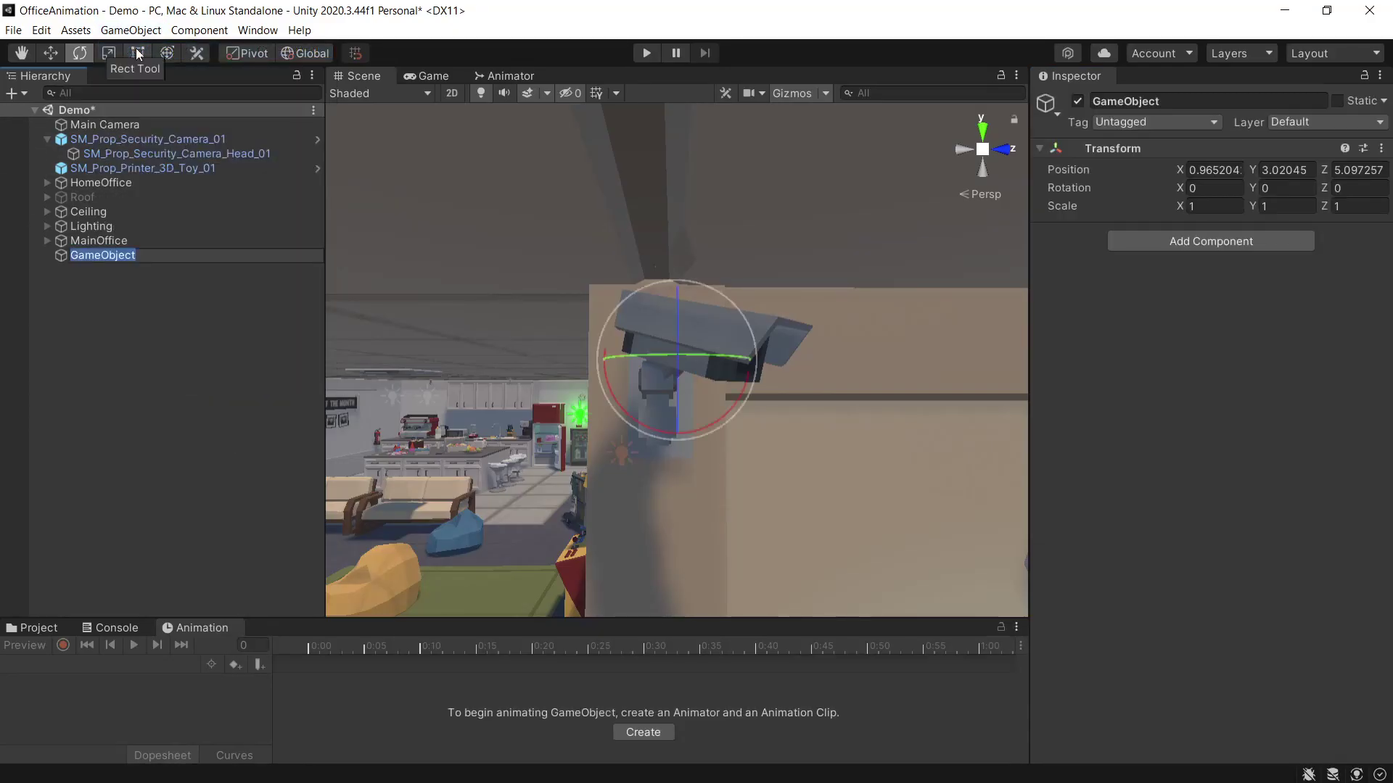
type("Controller")
key("Return")
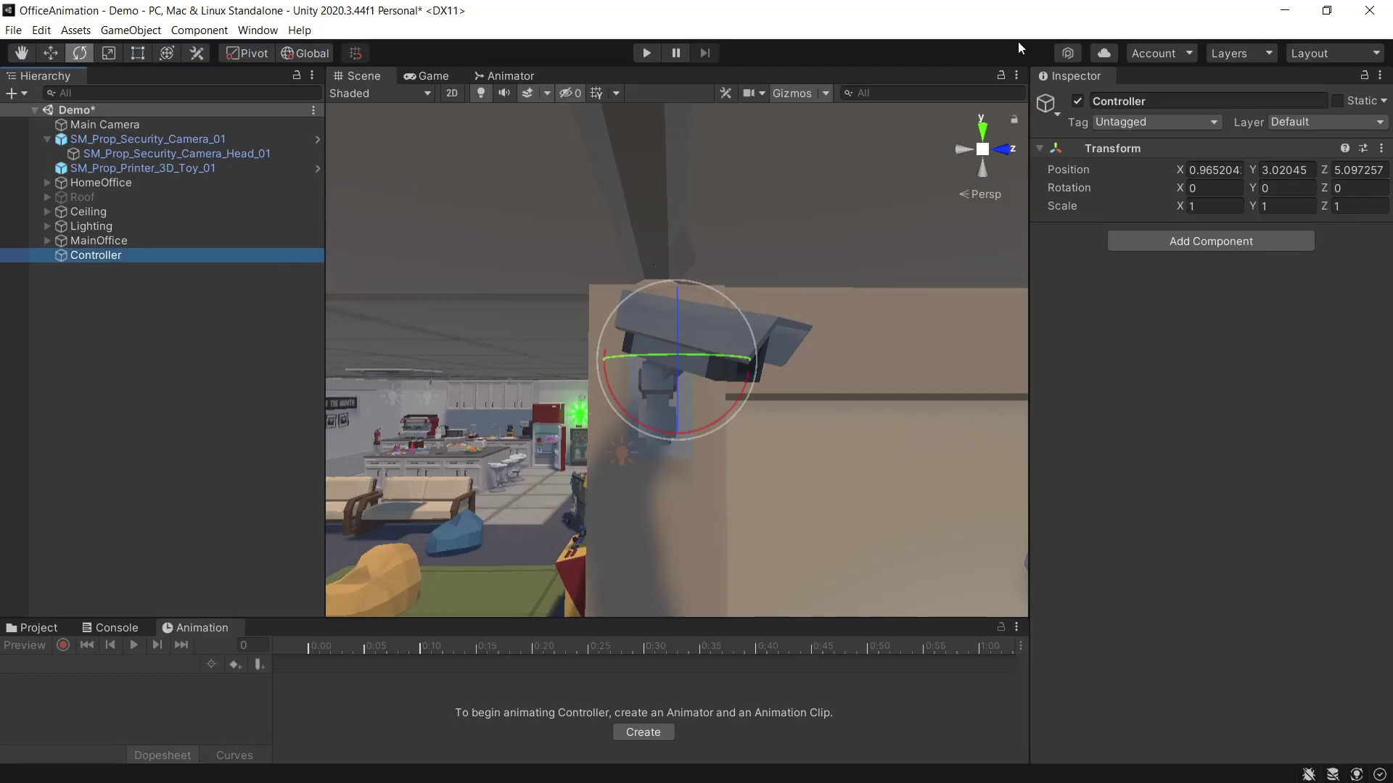
Attach a new script called CameraEffects to Controller.
left_click(1211, 241)
left_click(1194, 322)
type("CameraEffects")
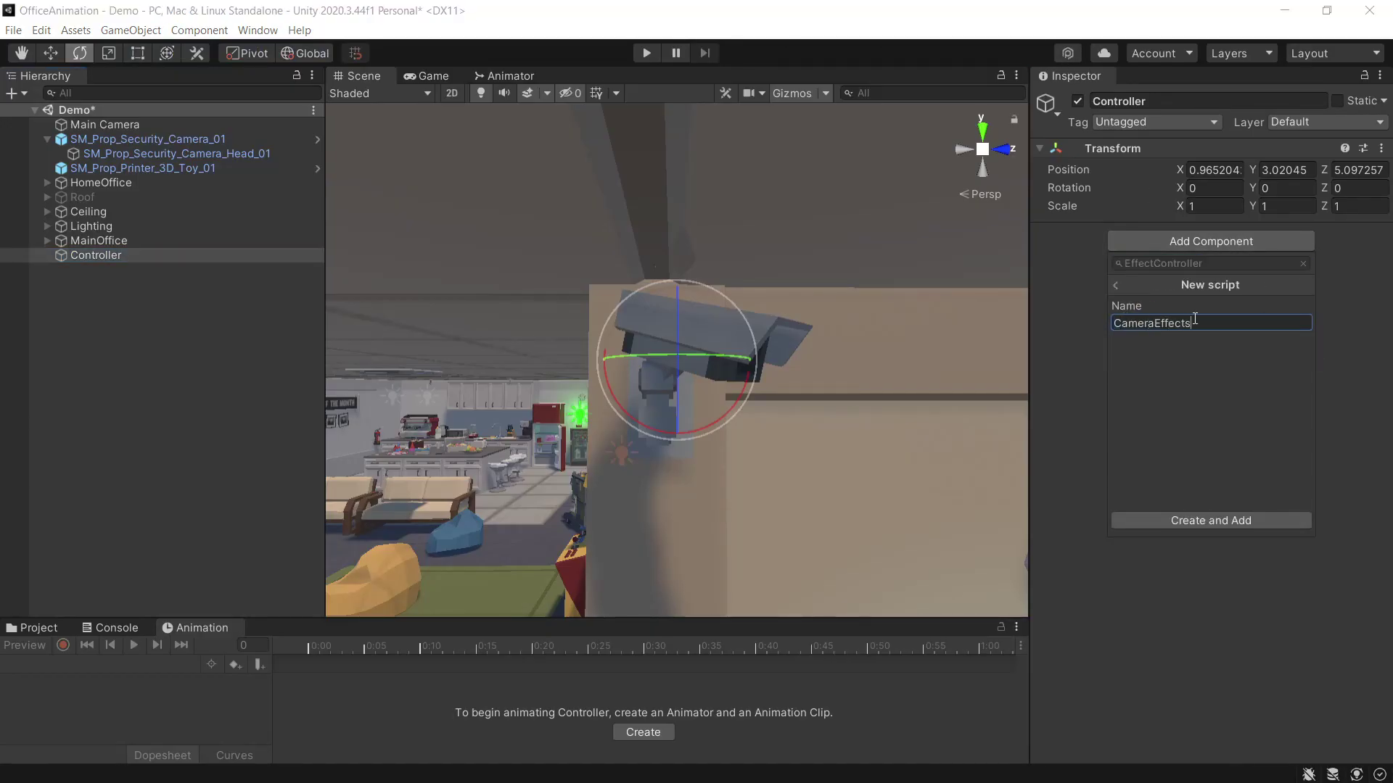
left_click(1207, 521)
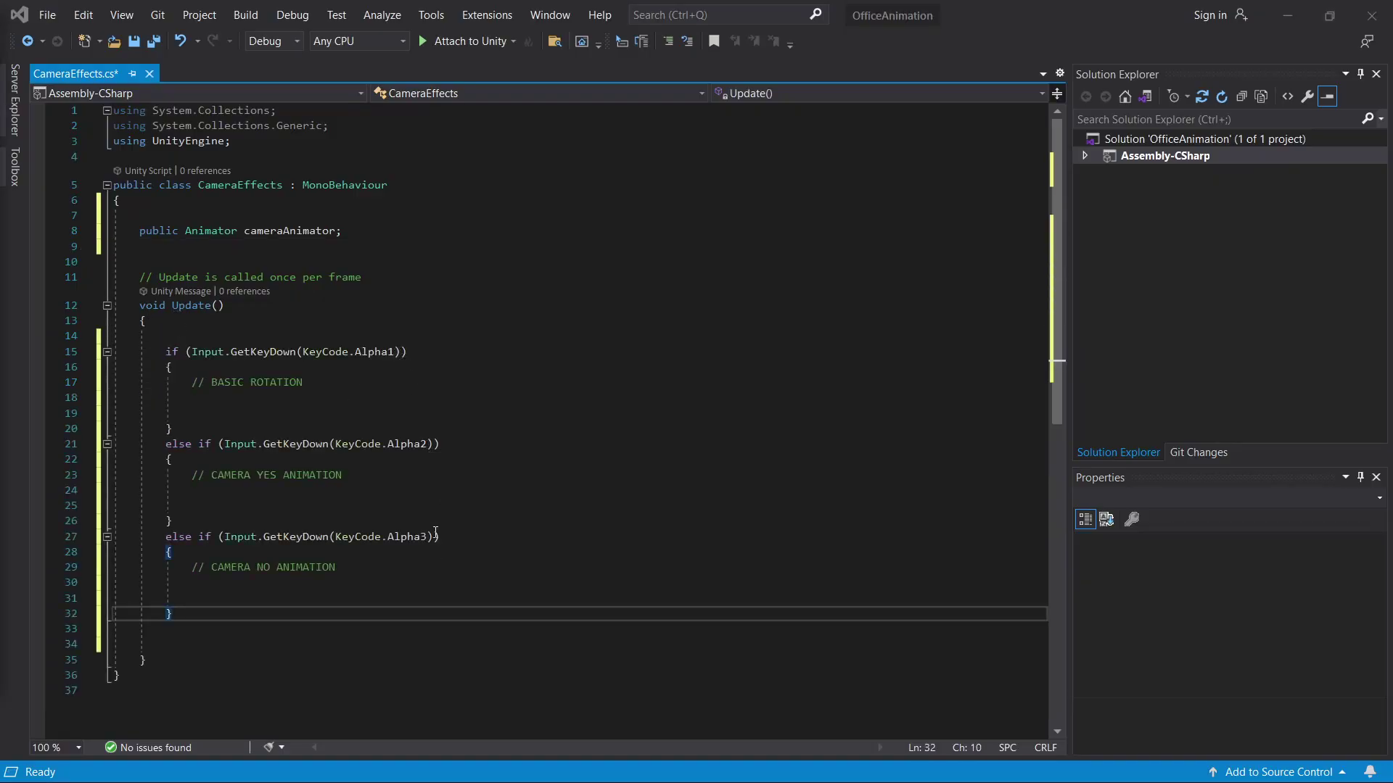
Paste cameraAnimator.SetBool lines into the basic, CameraYes and CameraNo key branches, then save CameraEffects.
left_click(264, 398)
type("cameraAnimator.SetBool(\"CameraYes\", false); cameraAnimator.SetBool(\"CameraNo\", false);")
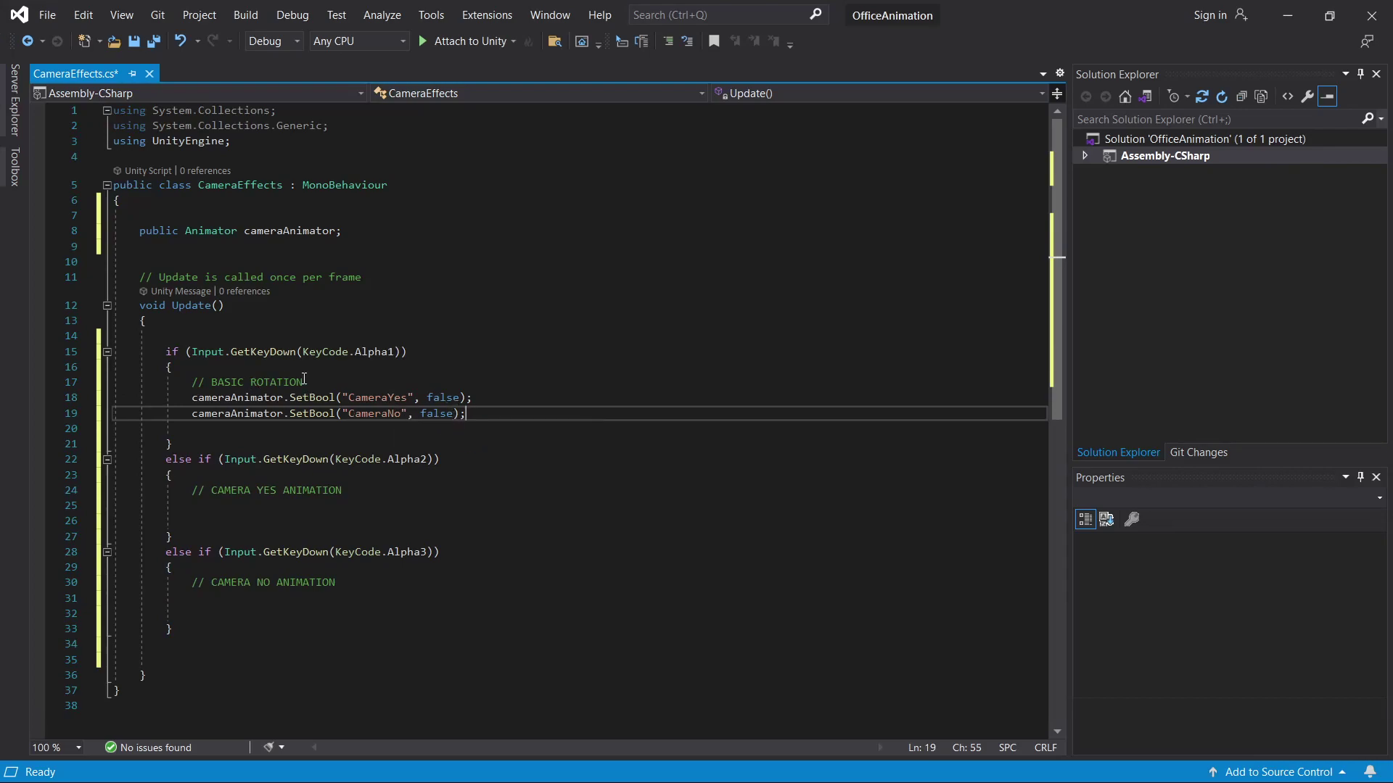
left_click(449, 505)
type("cameraAnimator.SetBool(\"CameraYes\", true); cameraAnimator.SetBool(\"CameraNo\", false);")
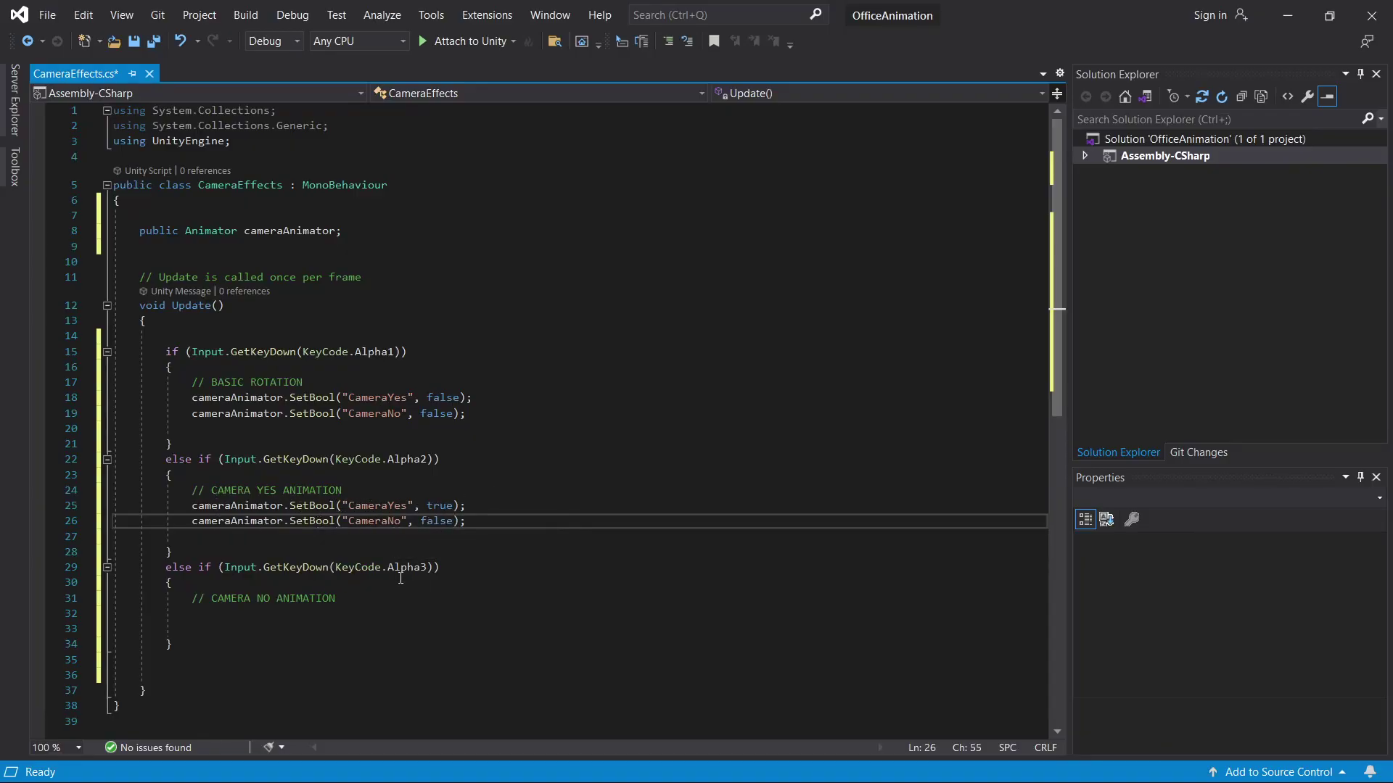
left_click(218, 615)
type("cameraAnimator.SetBool(\"CameraNo\", true); cameraAnimator.SetBool(\"CameraYes\", false);")
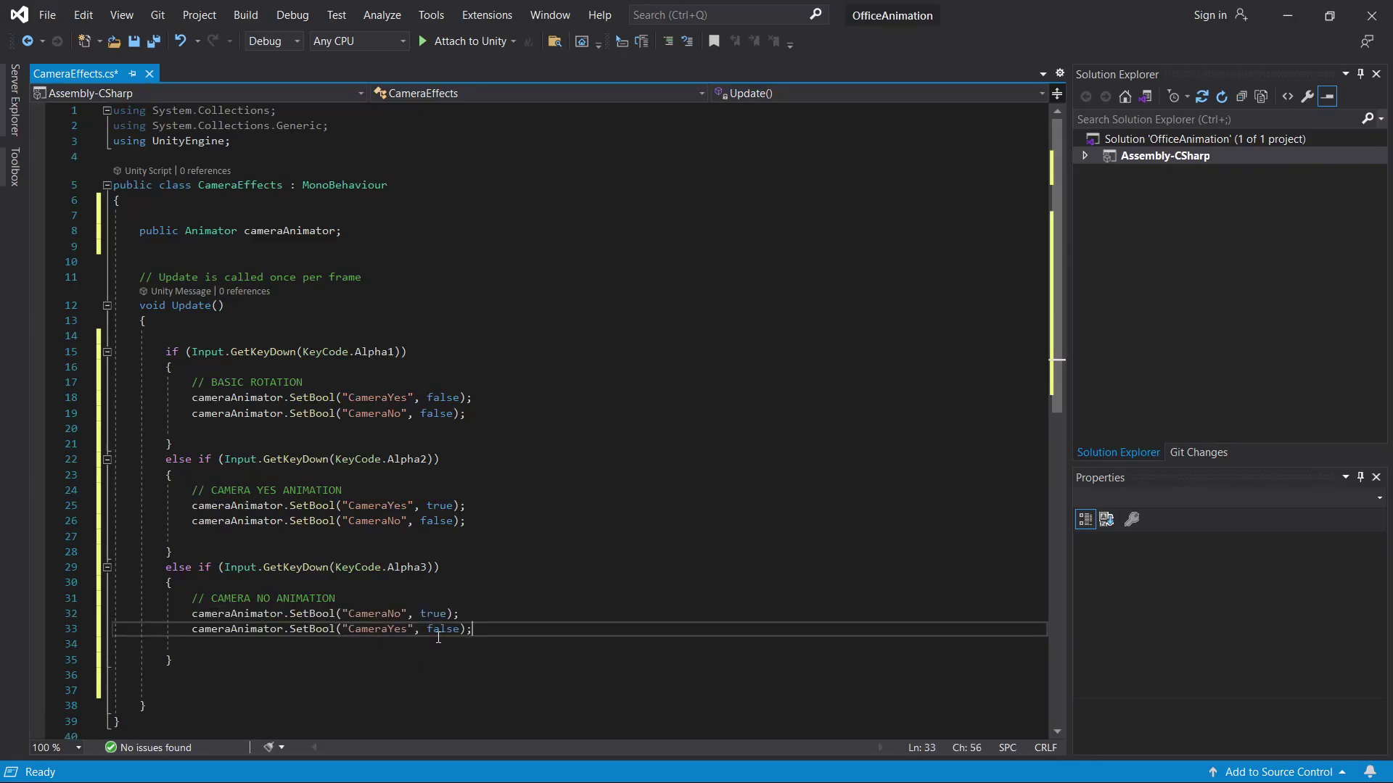
left_click(135, 45)
Assign SM_Prop_Security_Camera_01 as Controller's Camera Animator, then play-test the scene.
key("alt+Tab")
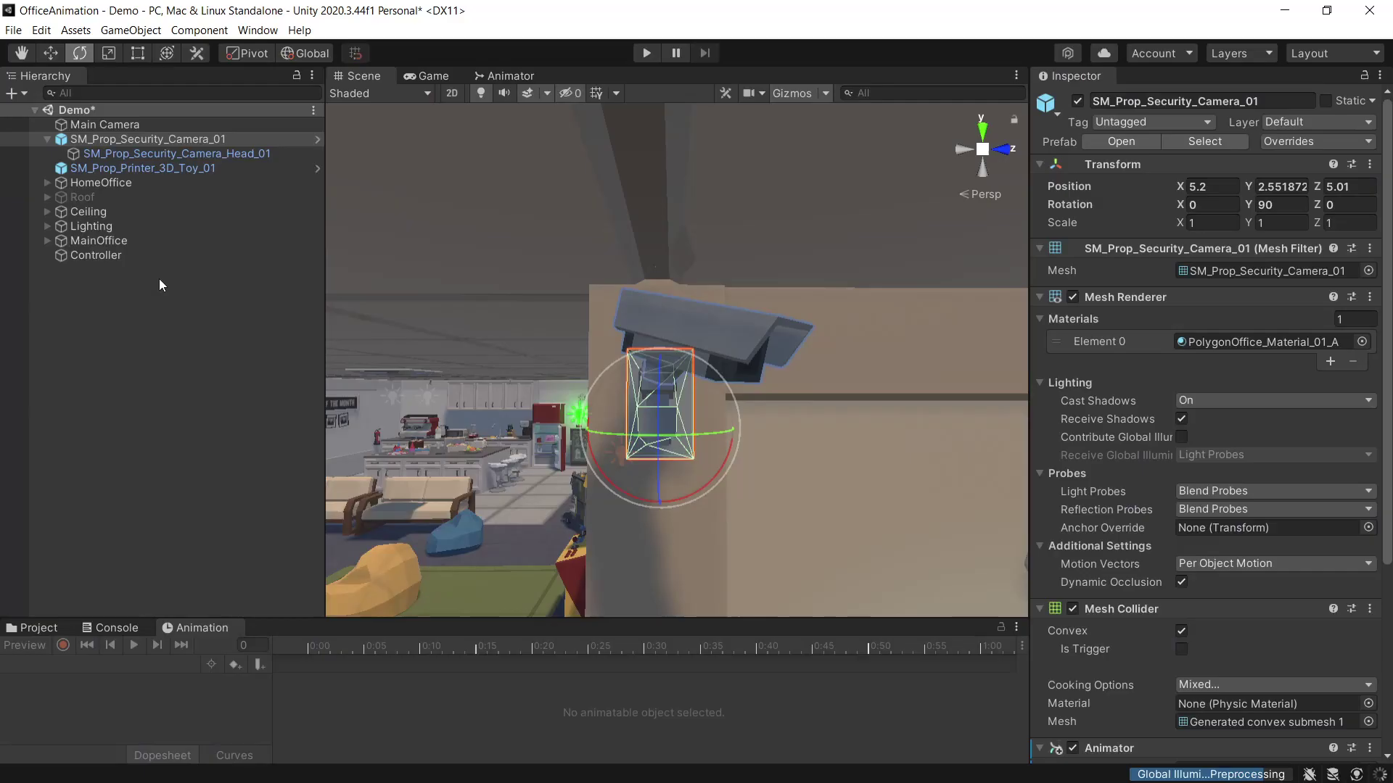
left_click(93, 256)
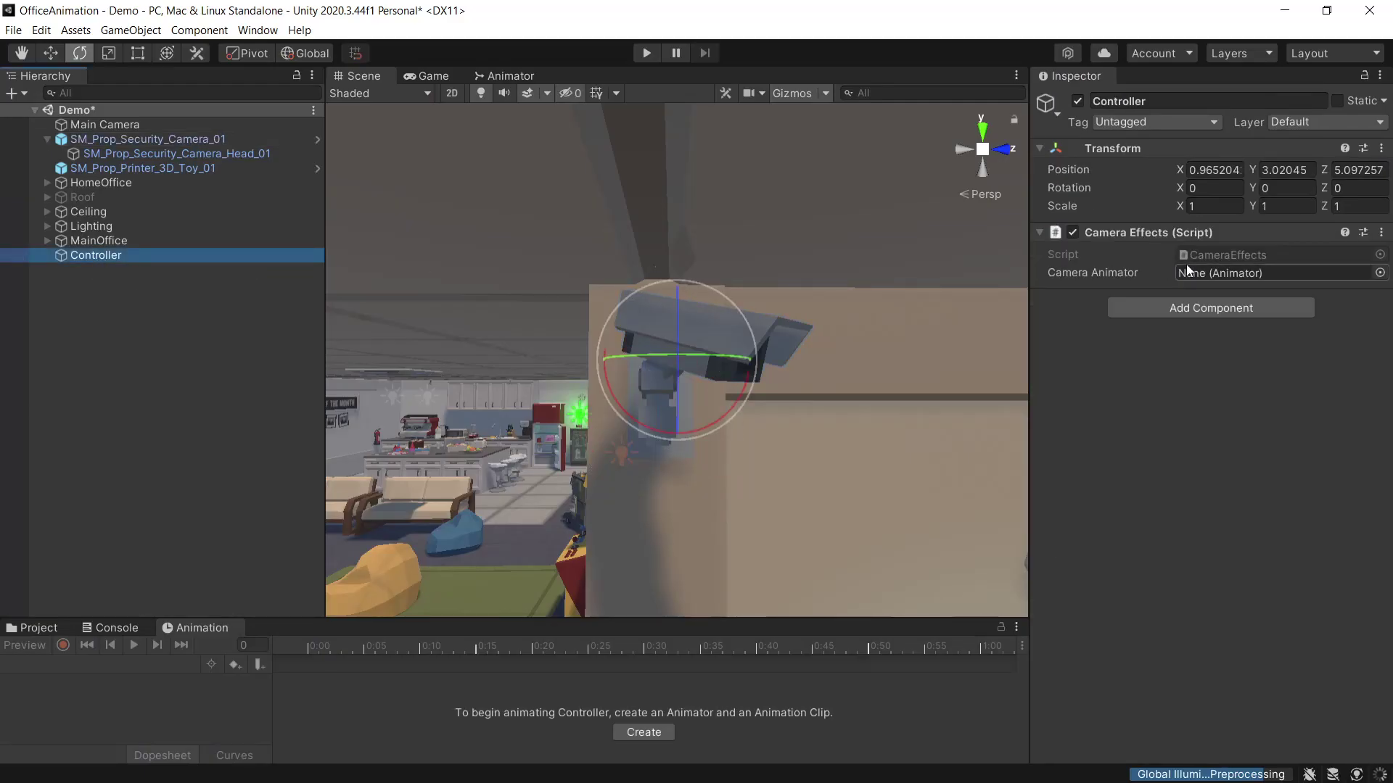
left_click_drag(149, 140, 1229, 273)
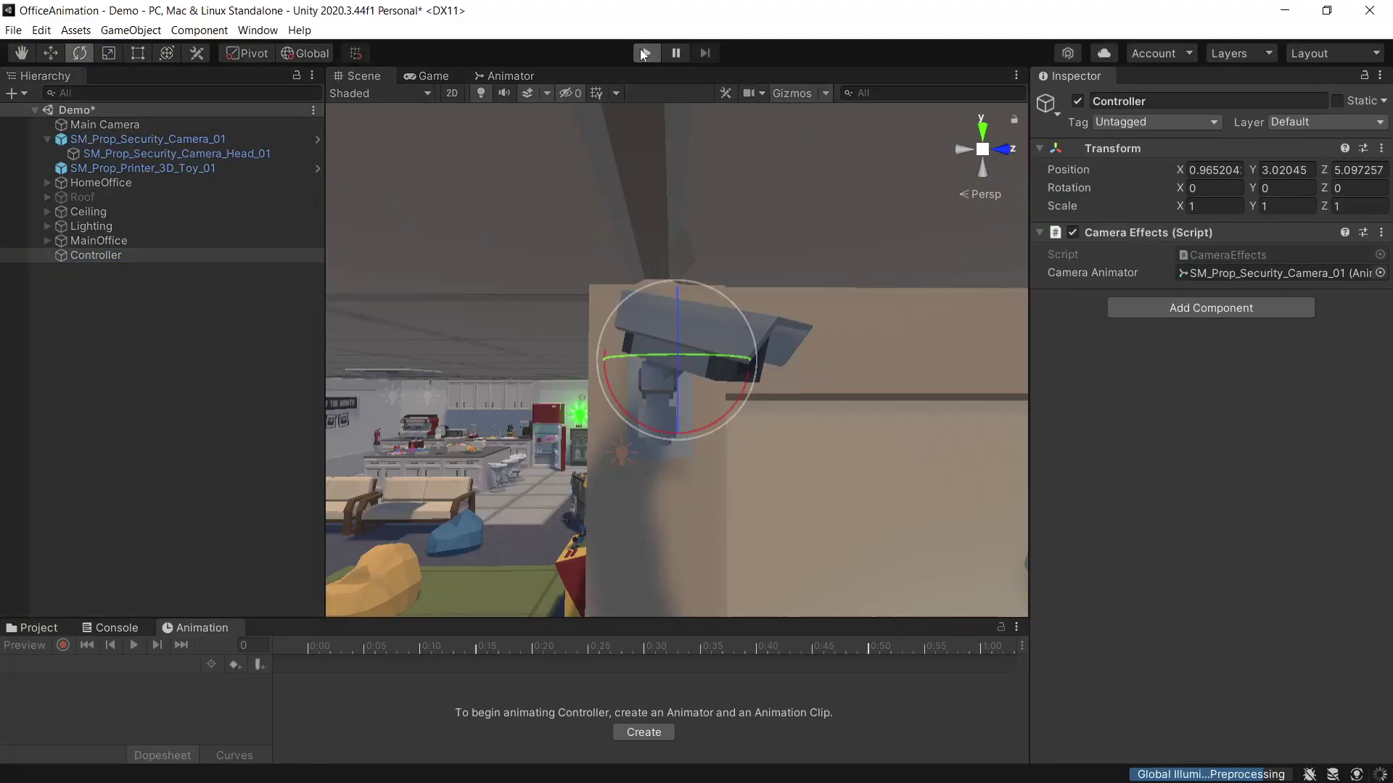
left_click(644, 53)
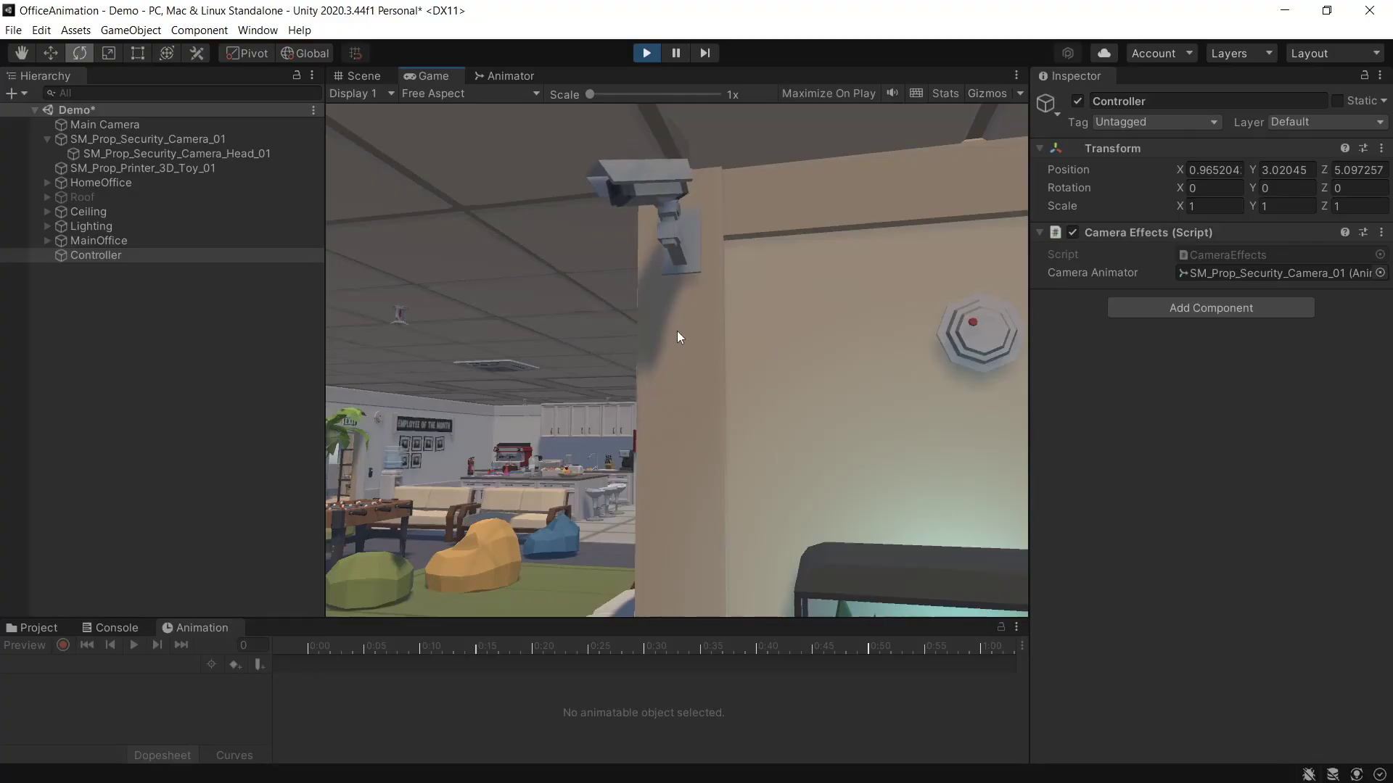
left_click(644, 53)
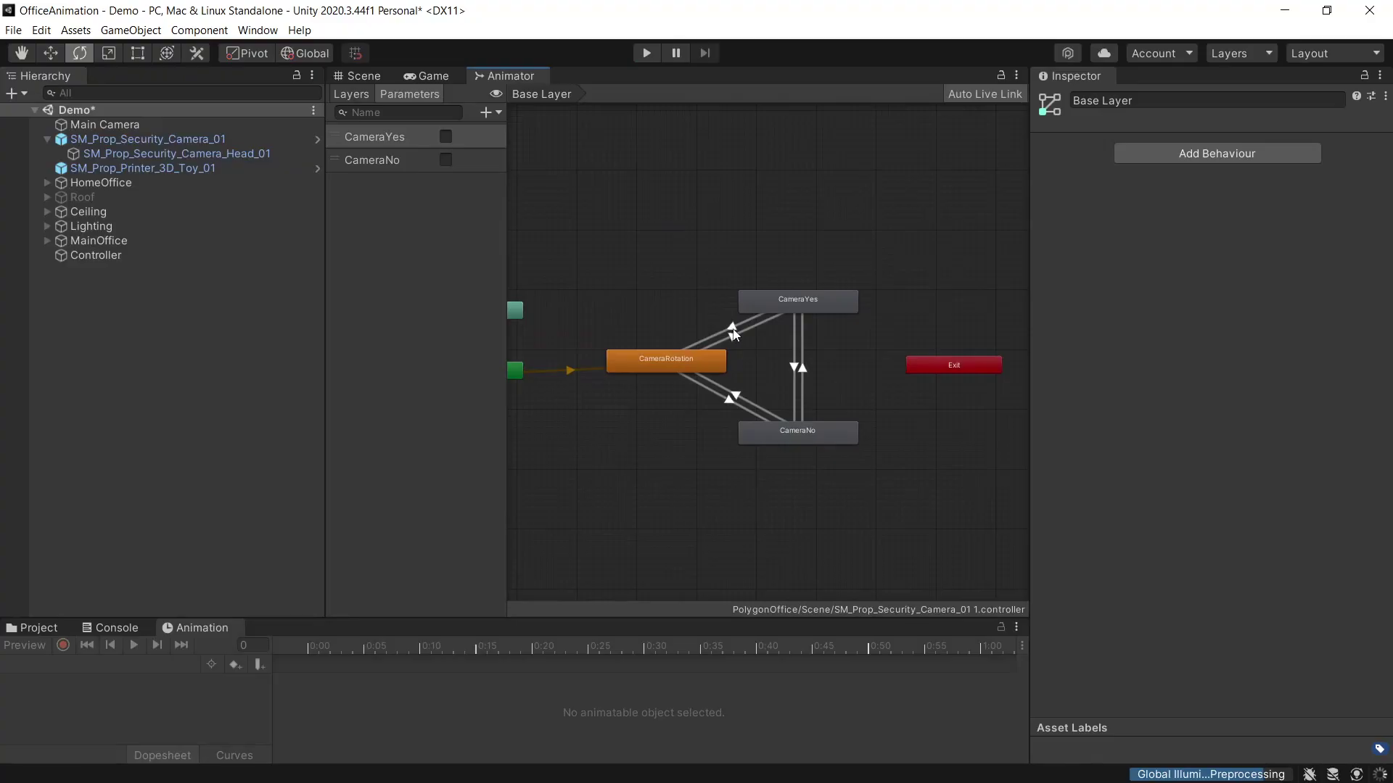
Shift the CameraRotation clip earlier in the CameraYes-to-CameraRotation transition, previewing the blend.
left_click(733, 331)
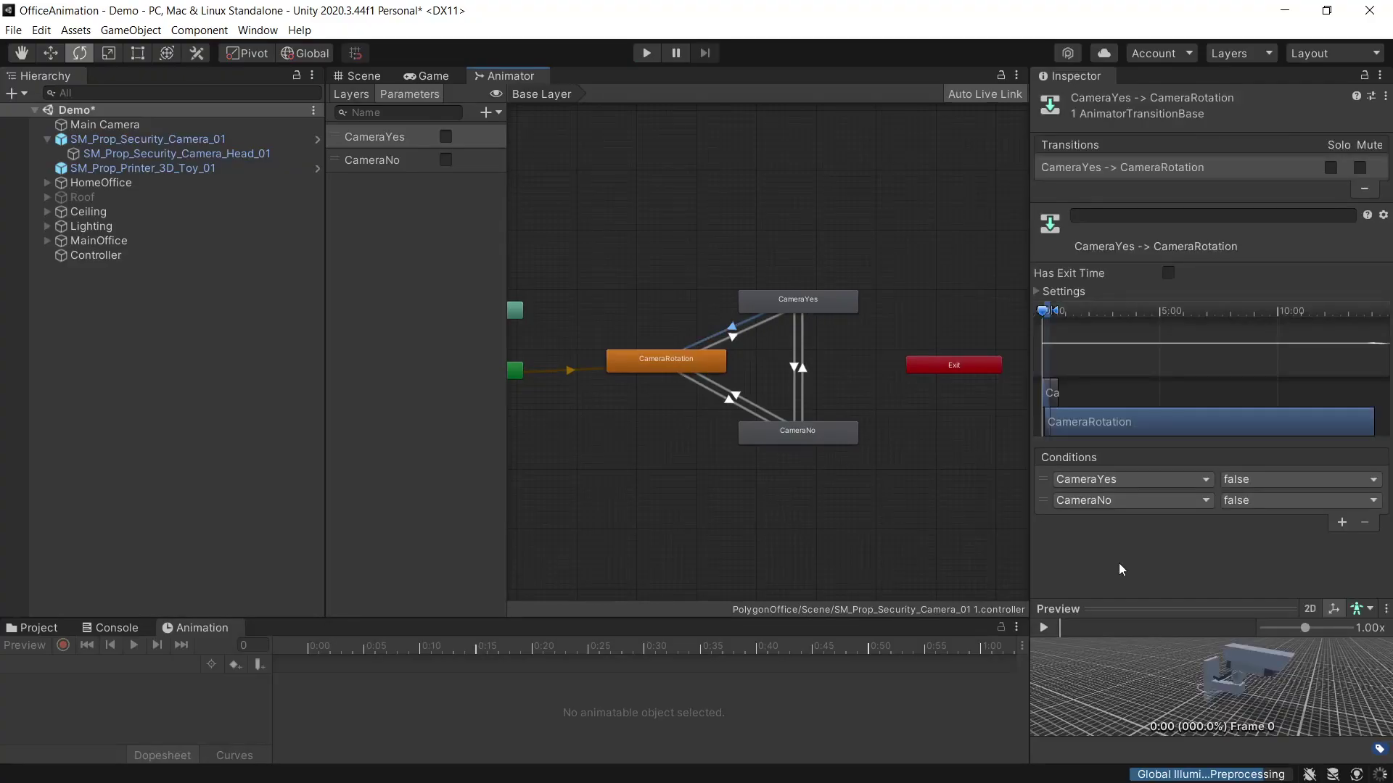
left_click_drag(1172, 604, 1185, 457)
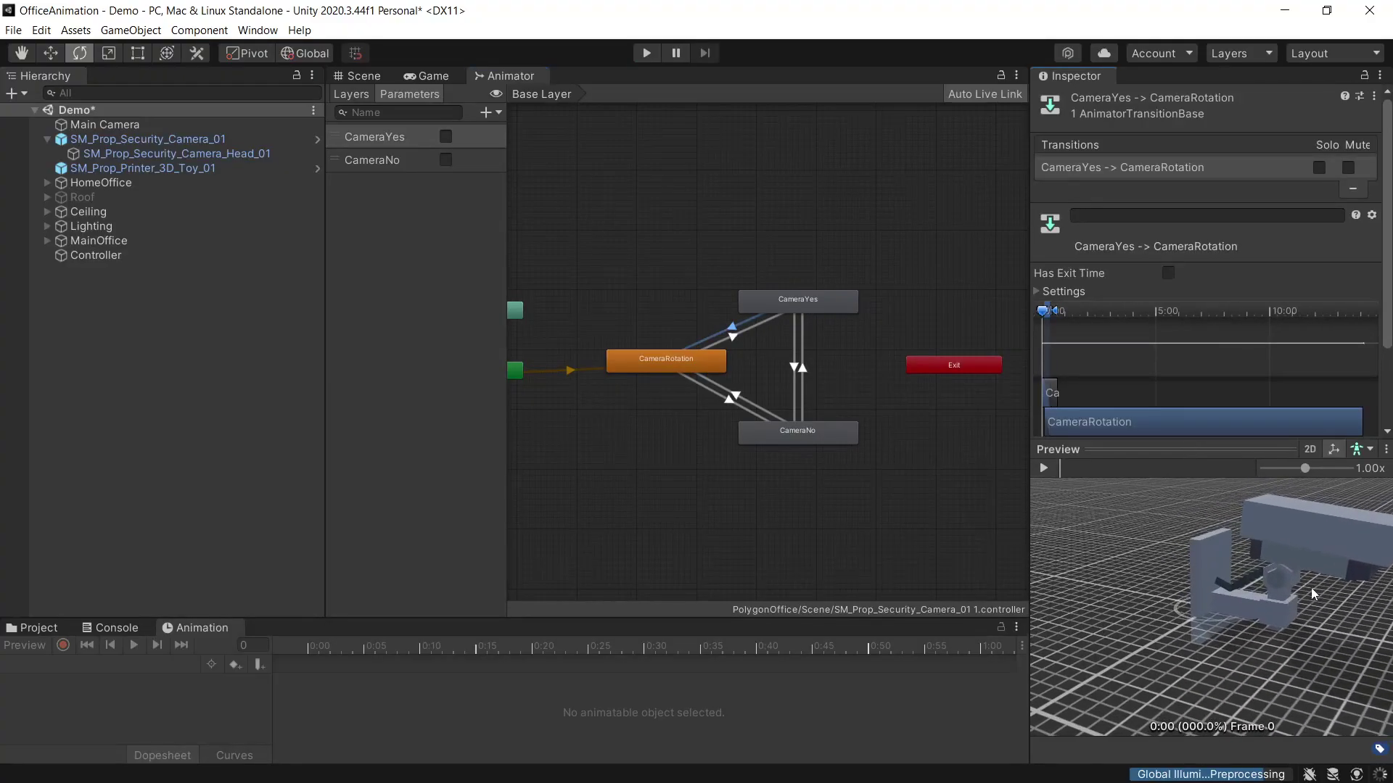
left_click_drag(1312, 588, 1197, 580)
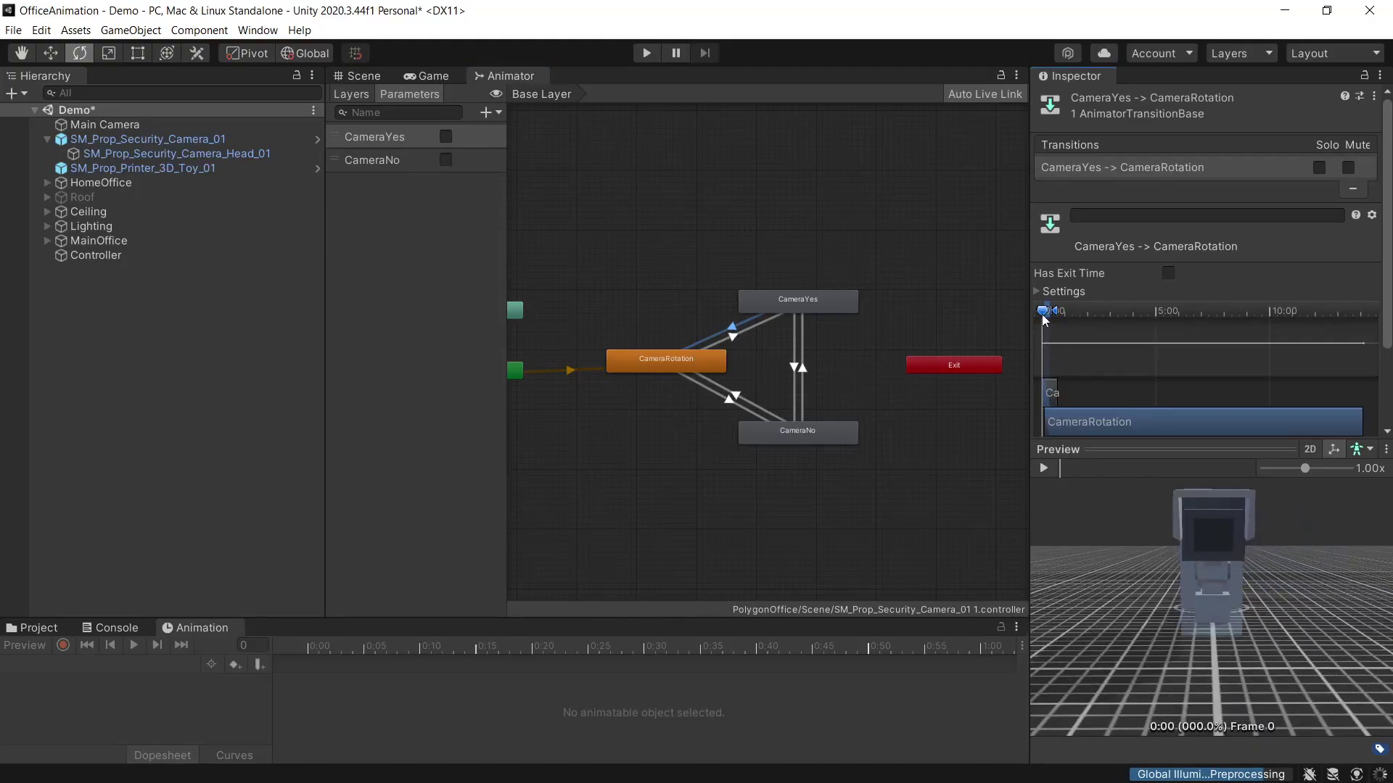
left_click_drag(1045, 319, 1114, 332)
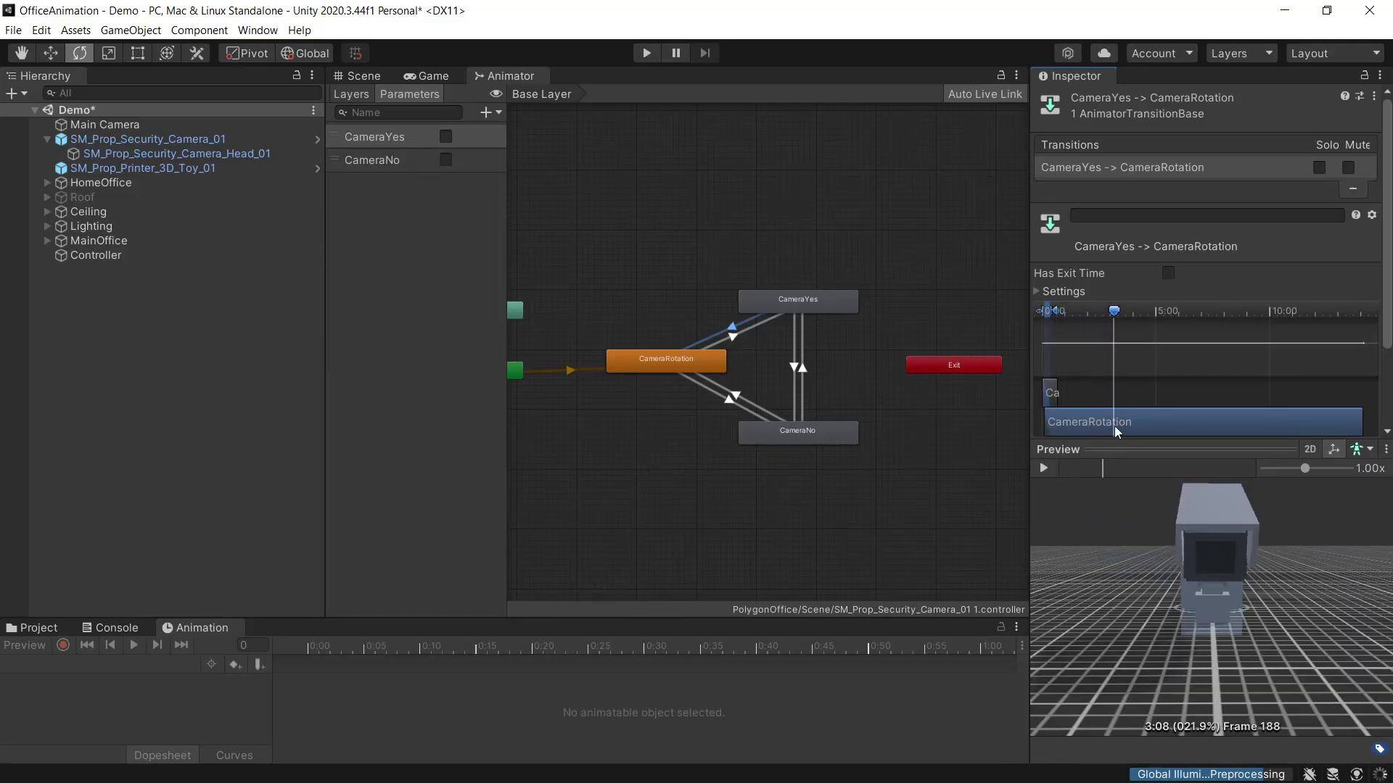
left_click_drag(1114, 428, 1047, 426)
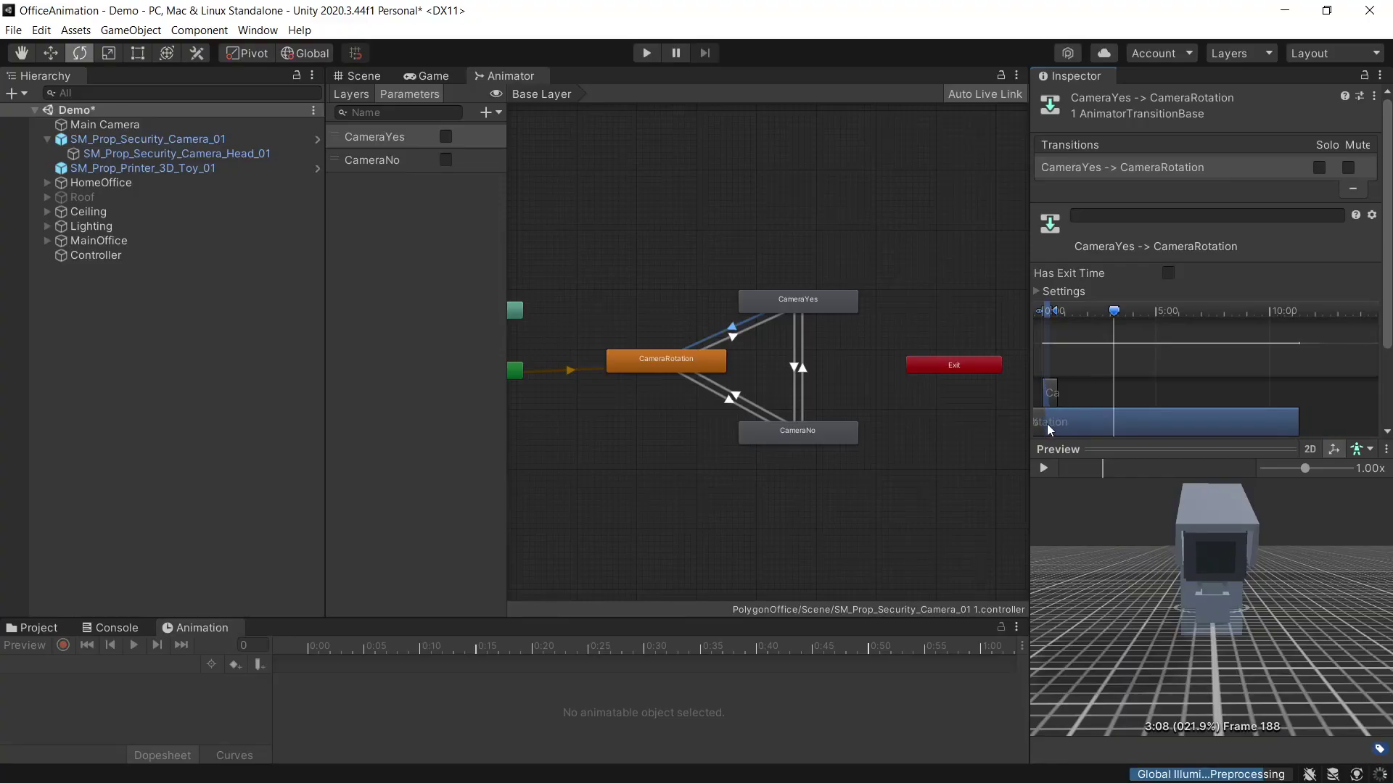
left_click(1061, 314)
left_click_drag(1060, 314, 1141, 313)
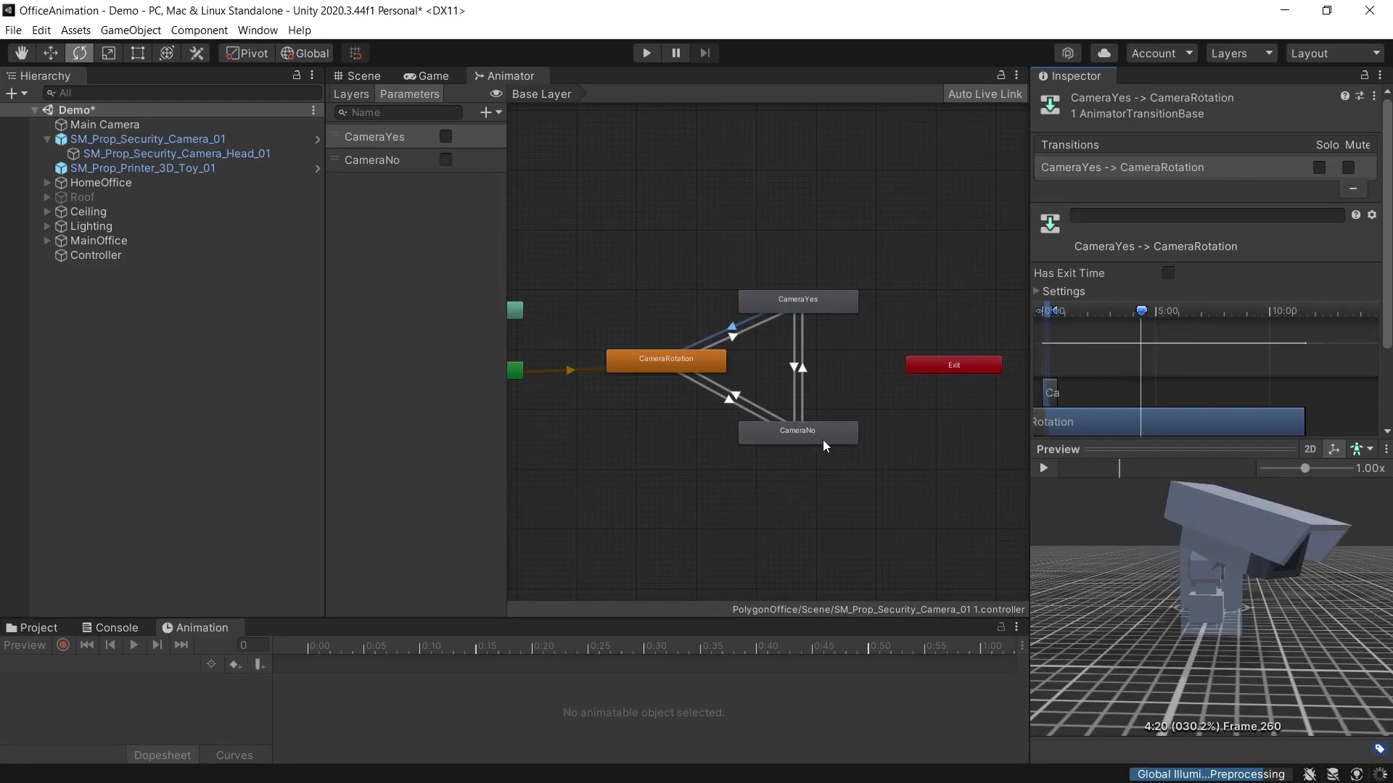
Shift the CameraRotation clip earlier in the CameraNo-to-CameraRotation transition.
left_click(742, 400)
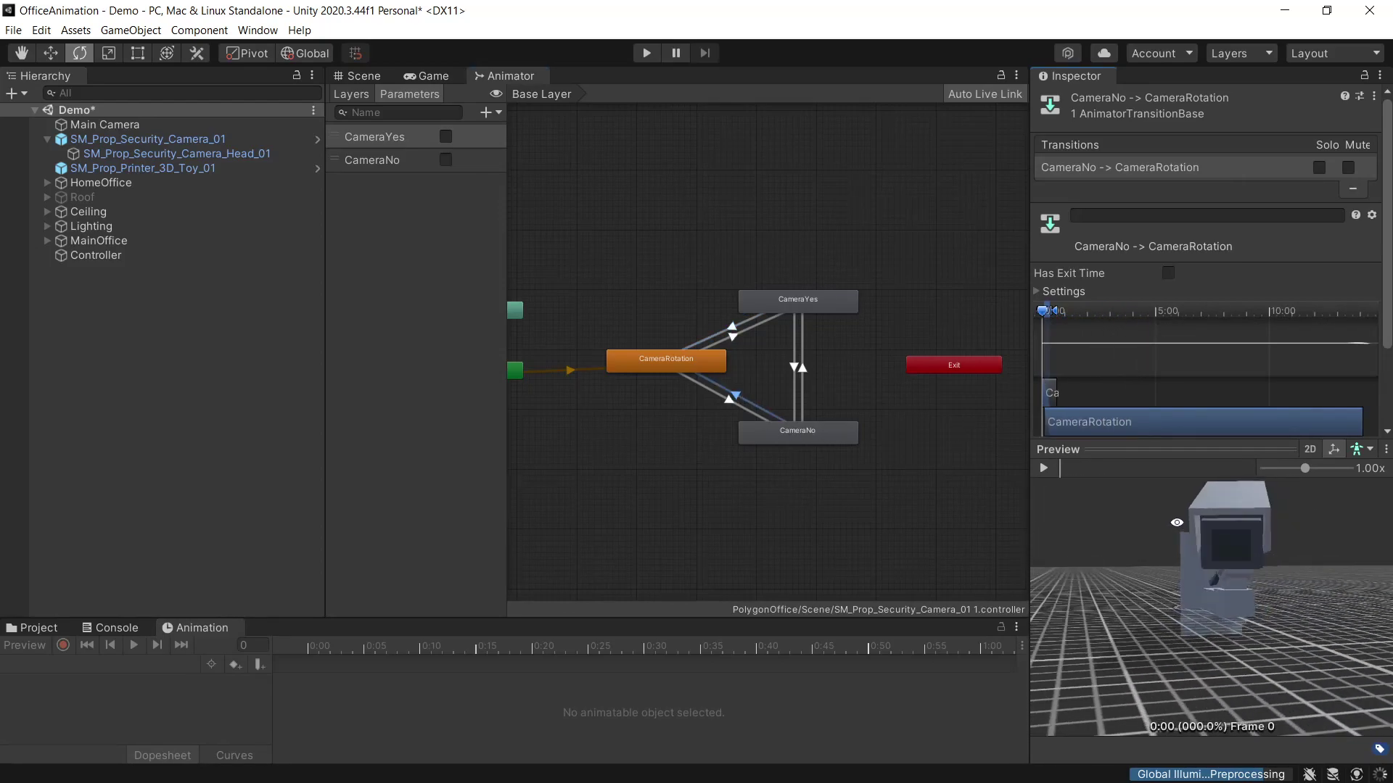
left_click(1117, 328)
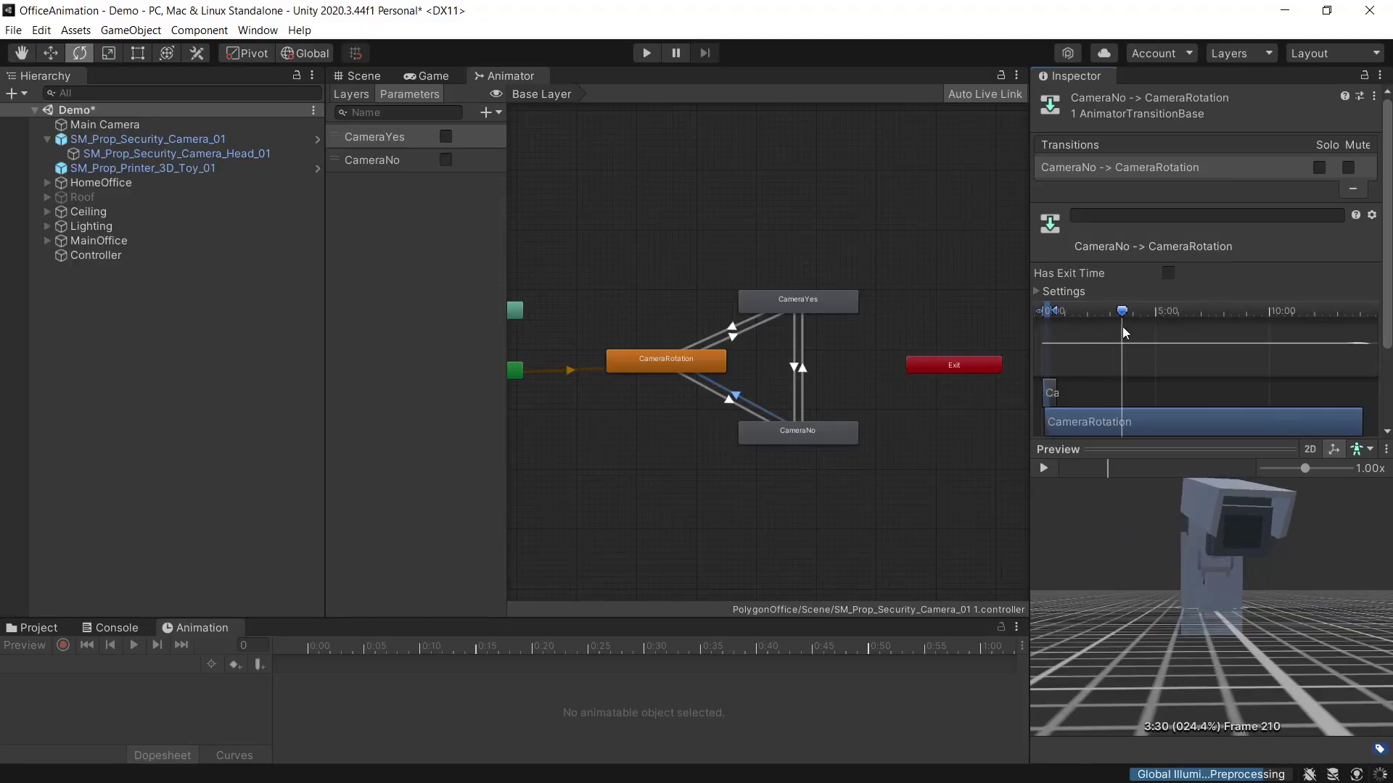
left_click_drag(1115, 425, 1054, 433)
left_click(1048, 315)
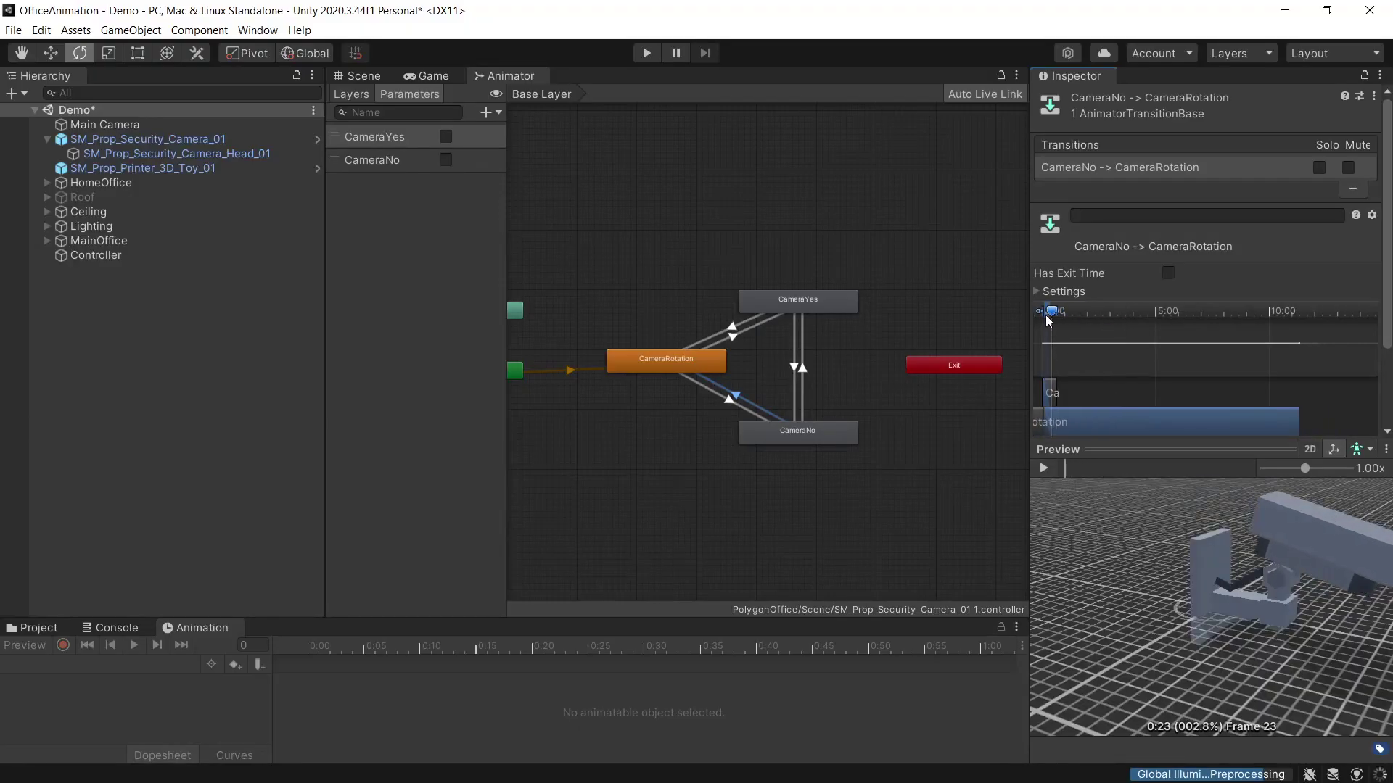
Return to the Scene view and play the scene to test the adjusted transitions.
left_click(358, 75)
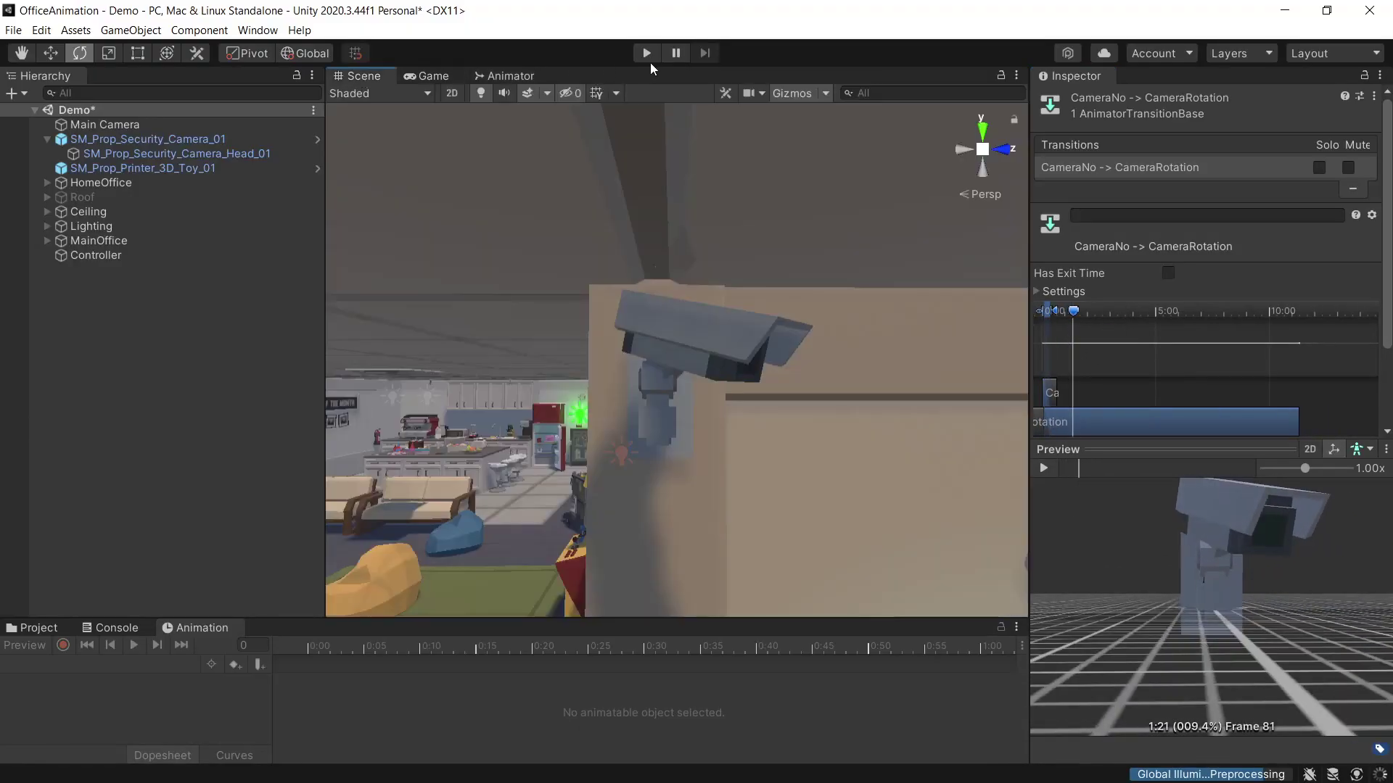
left_click(646, 54)
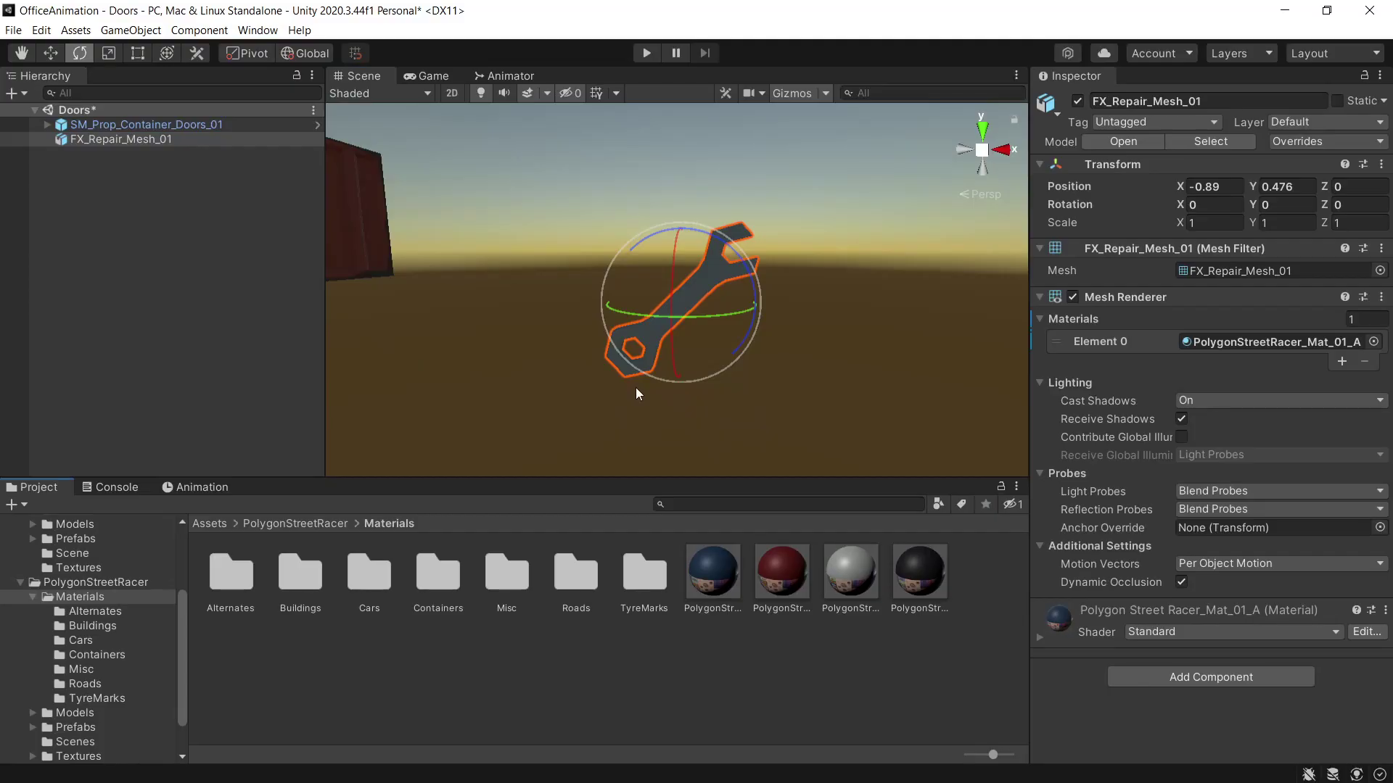
Create an Effects material in the PolygonStreetRacer Materials folder and drop it onto the wrench.
right_click(418, 675)
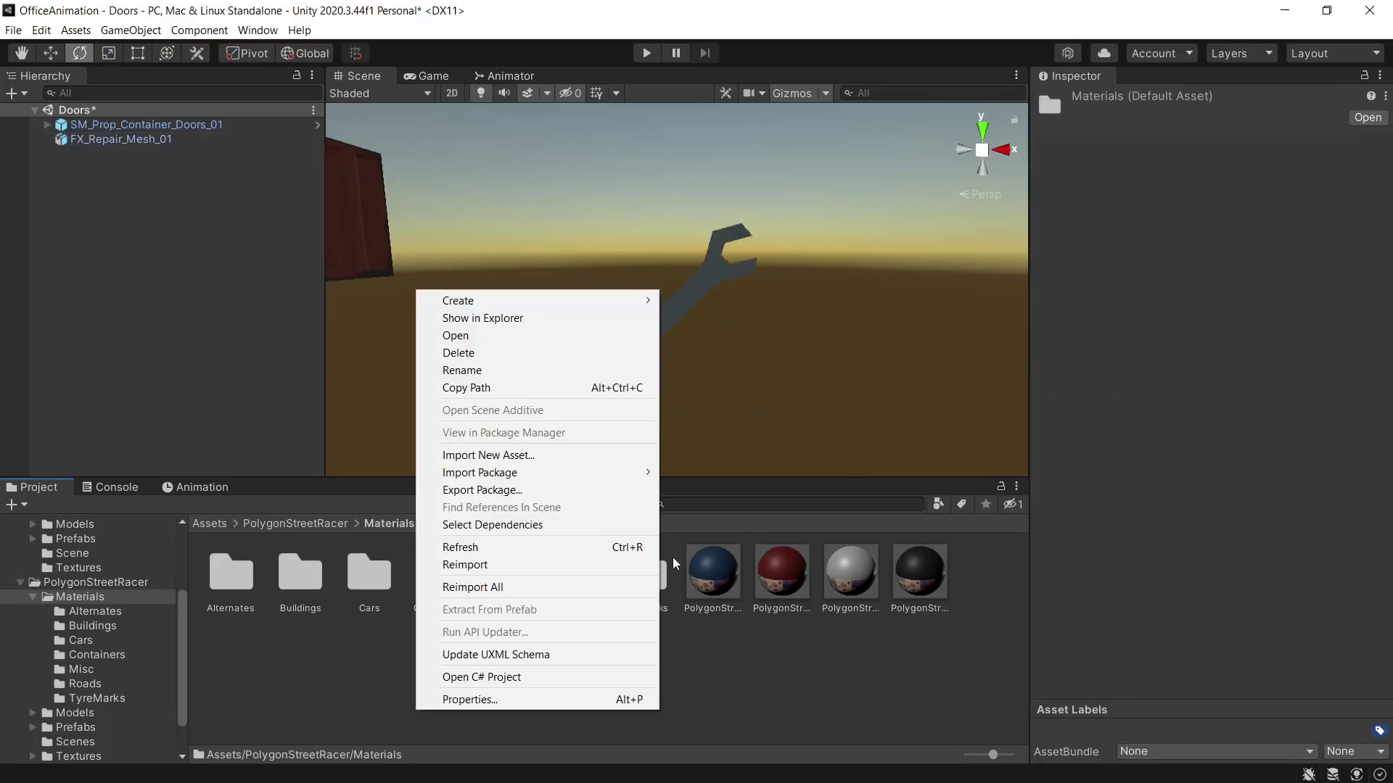
mouse_move(511, 303)
left_click(760, 429)
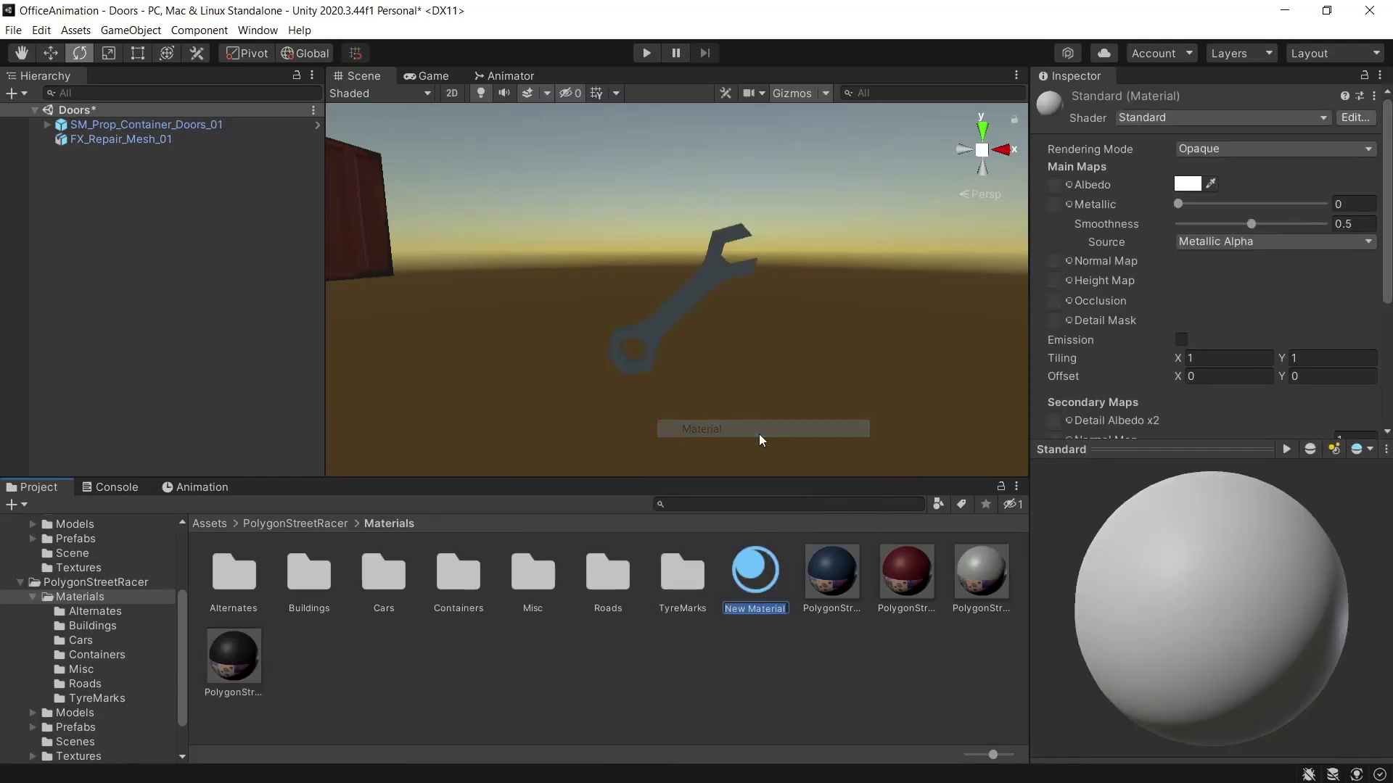
type("Effects")
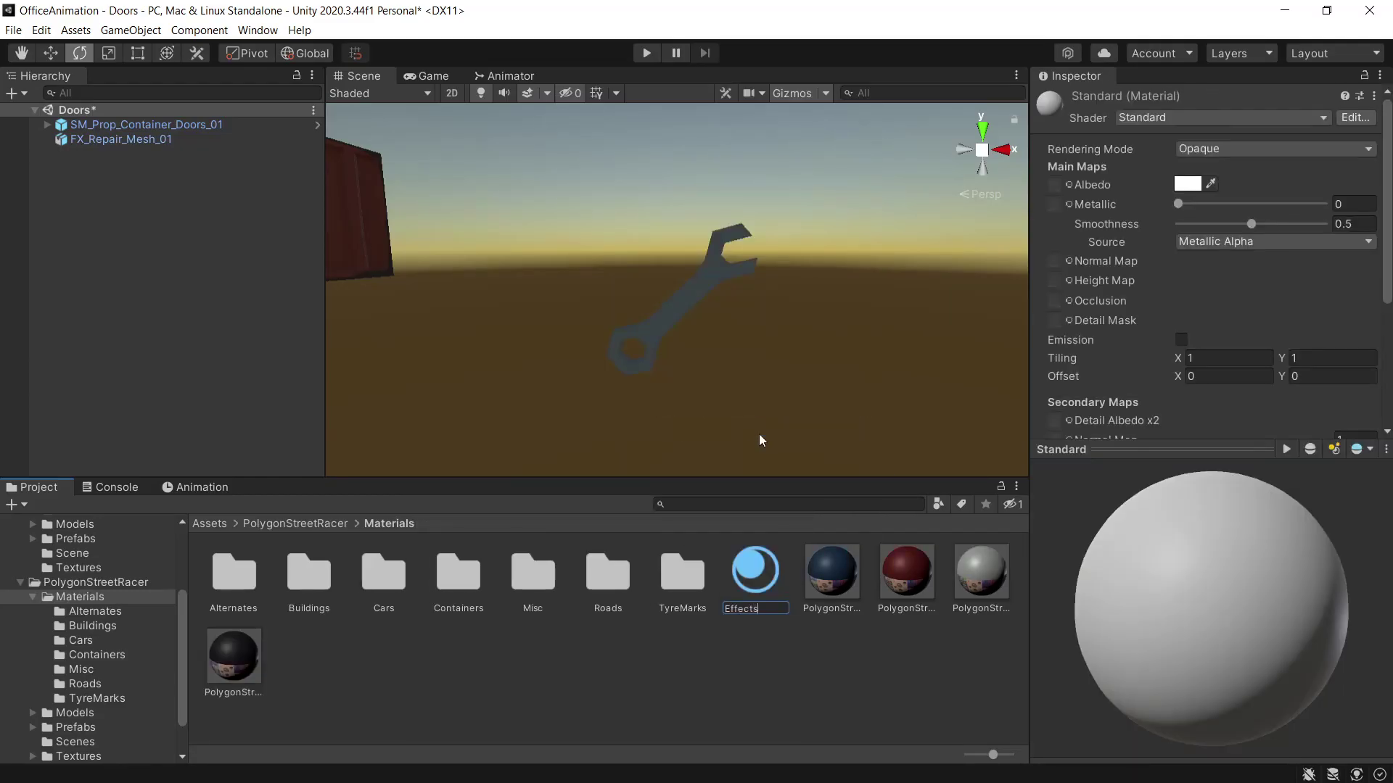
key("Return")
left_click_drag(756, 571, 674, 308)
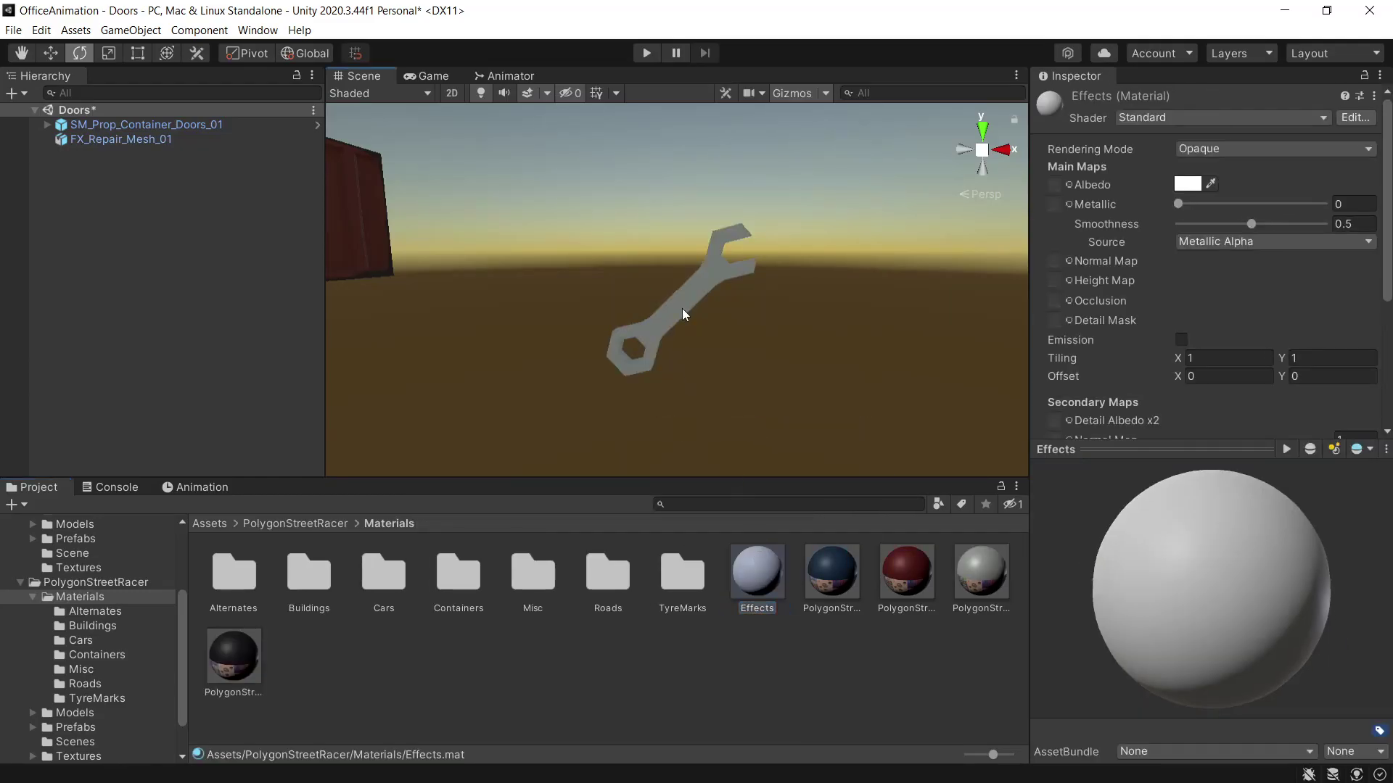
Create a new animation clip named RepairIcon for the FX_Repair_Mesh_01 wrench.
left_click(142, 140)
left_click(201, 488)
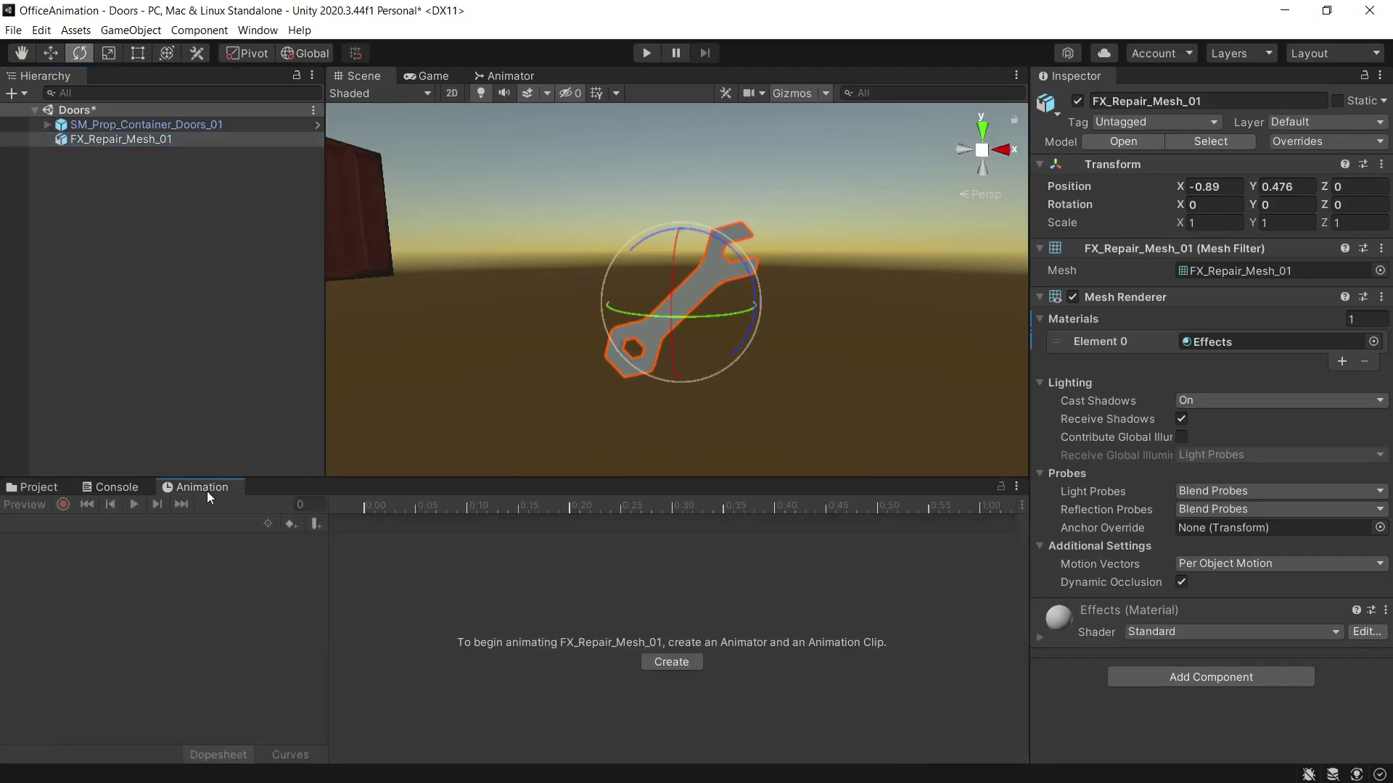
left_click(686, 659)
type("RepairIcon")
left_click(536, 447)
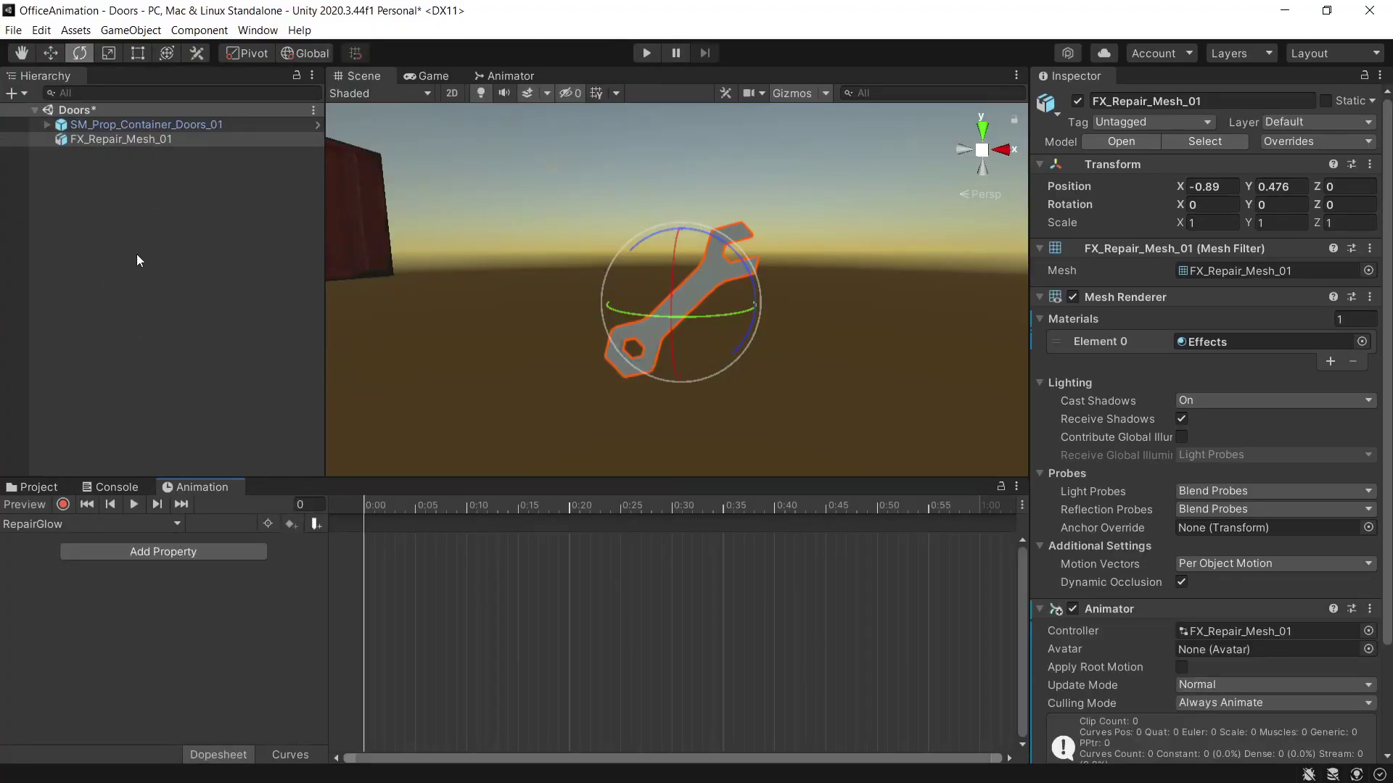
Add Rotation tracks, delete the default 1:00 keyframes and enable preview mode.
left_click(155, 551)
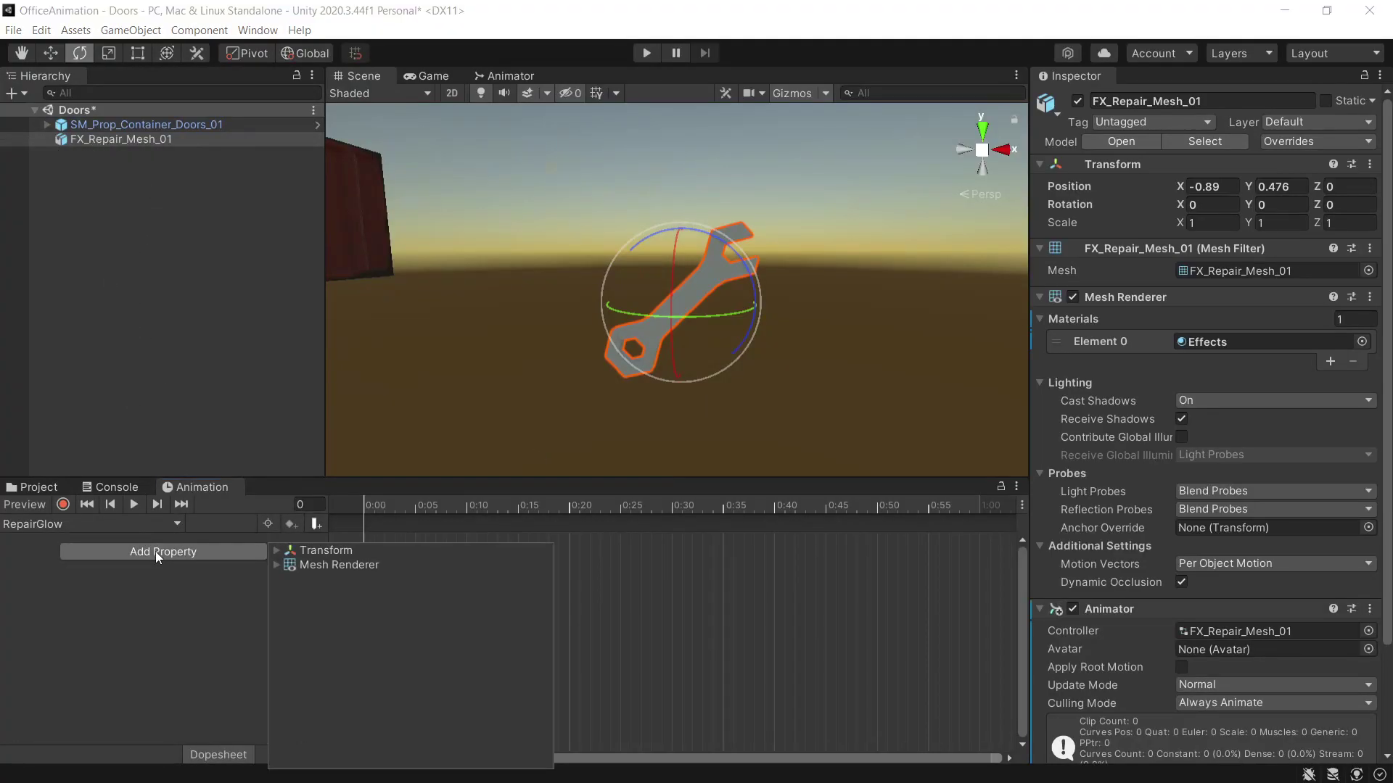
left_click(276, 551)
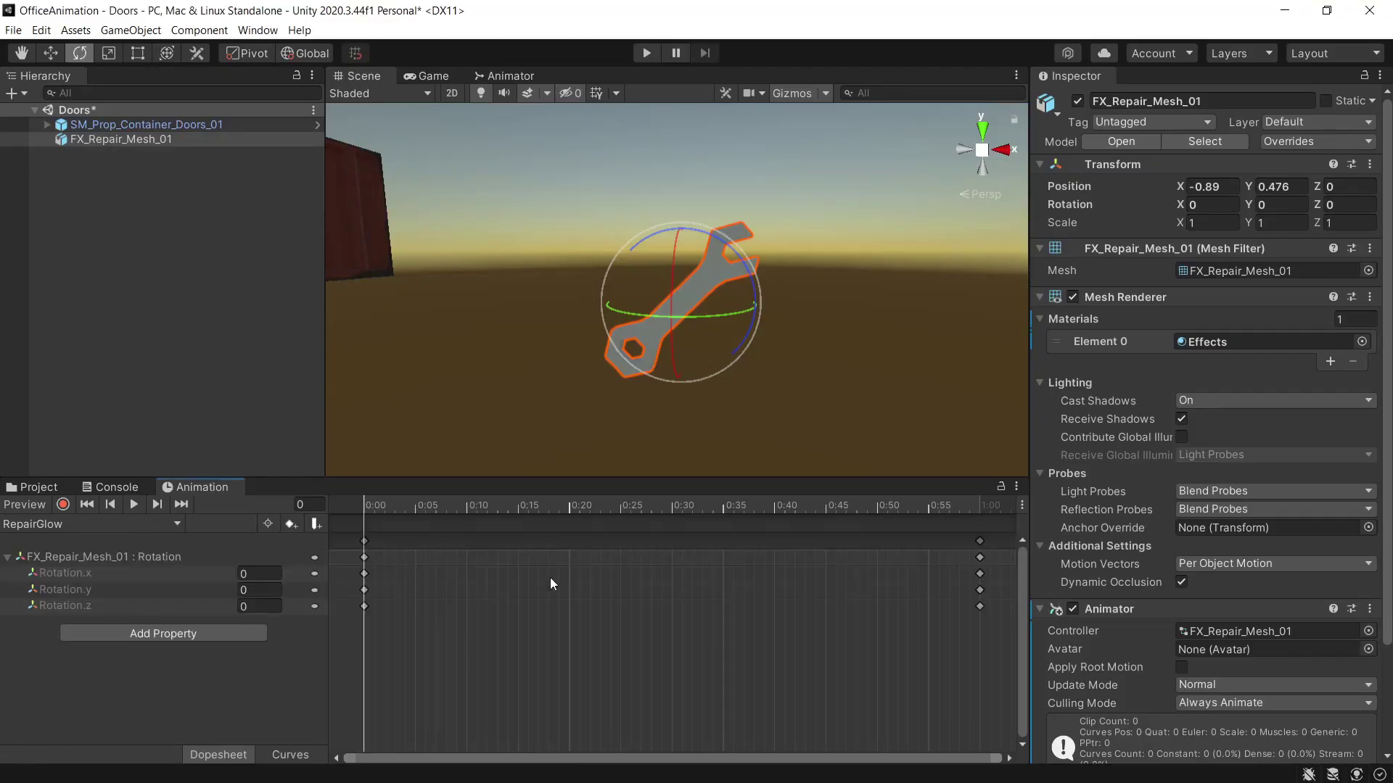
left_click_drag(976, 607, 947, 531)
key("Delete")
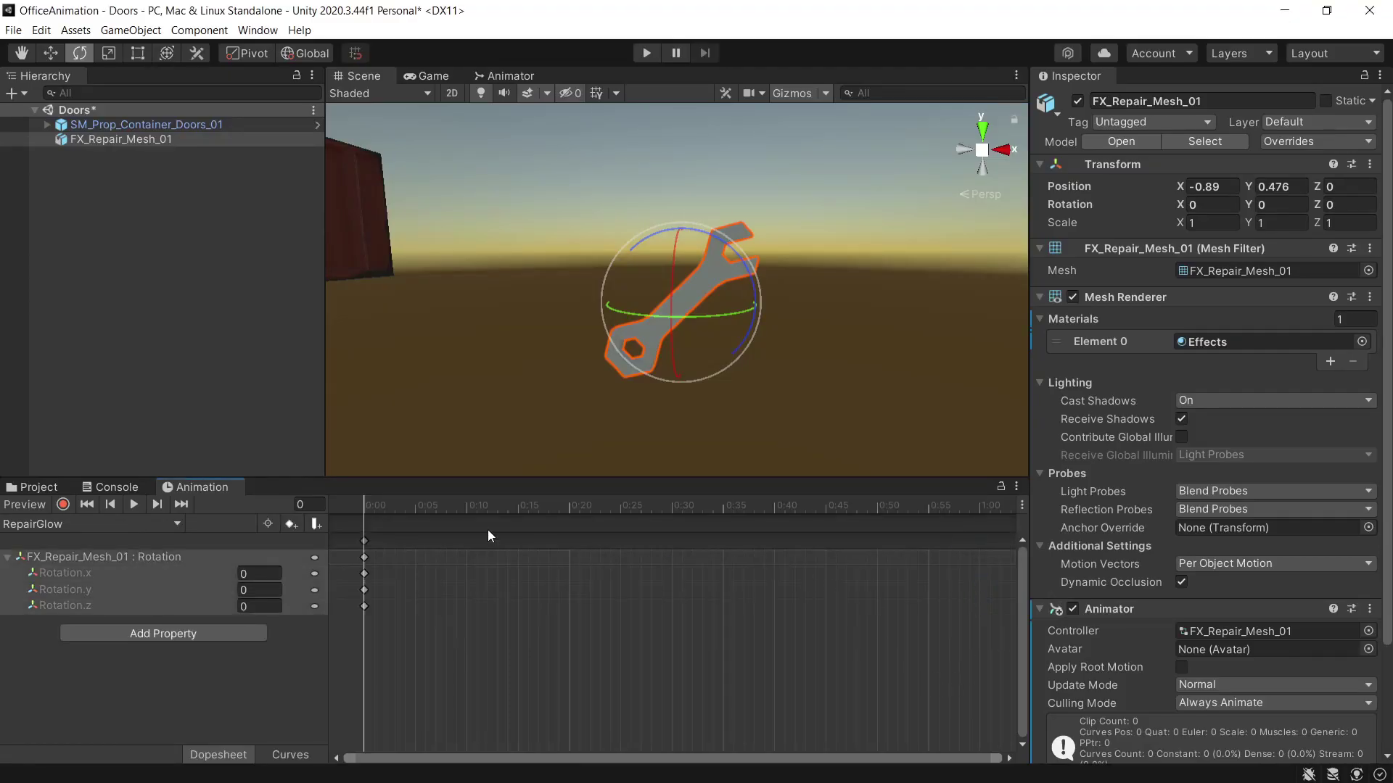
left_click(122, 499)
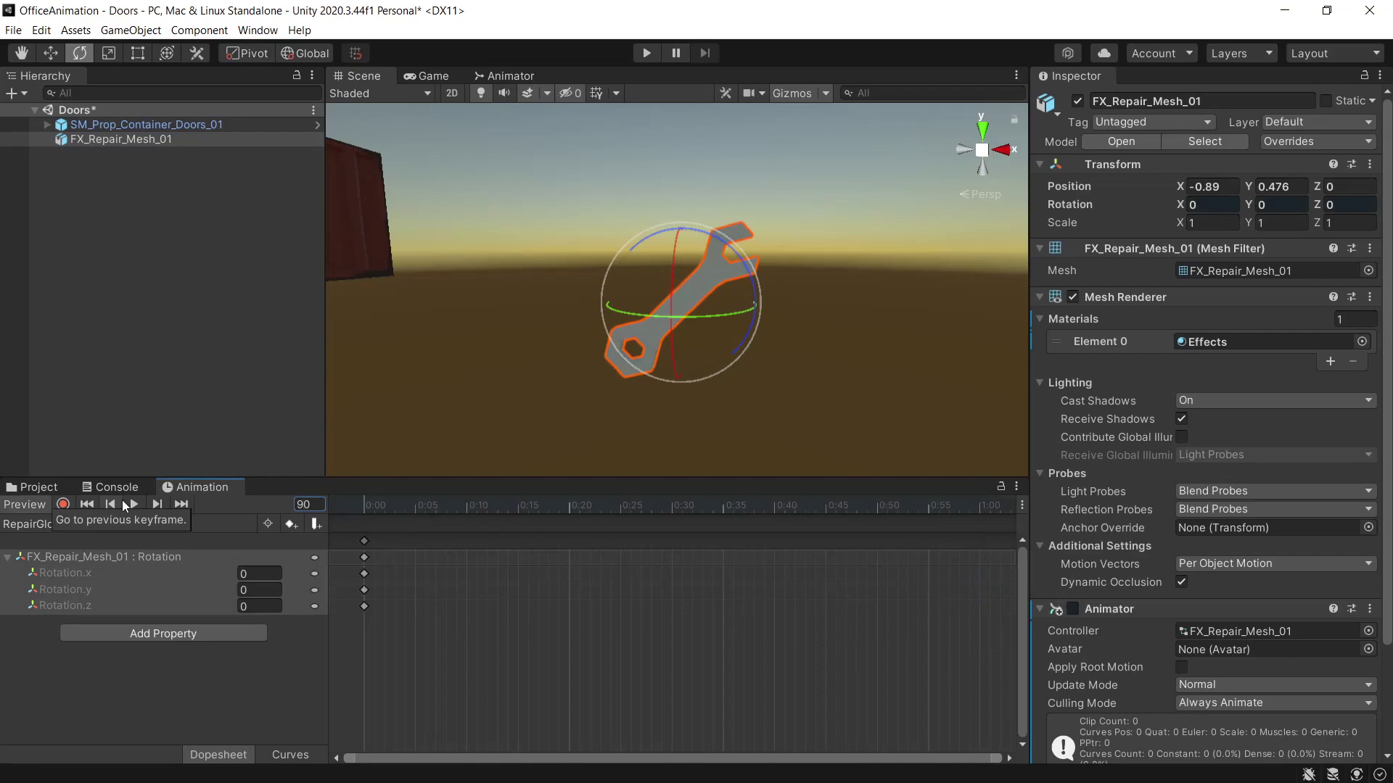
Key Rotation.y at 720 on frame 90 and add a rotation key at frame 30.
left_click(291, 523)
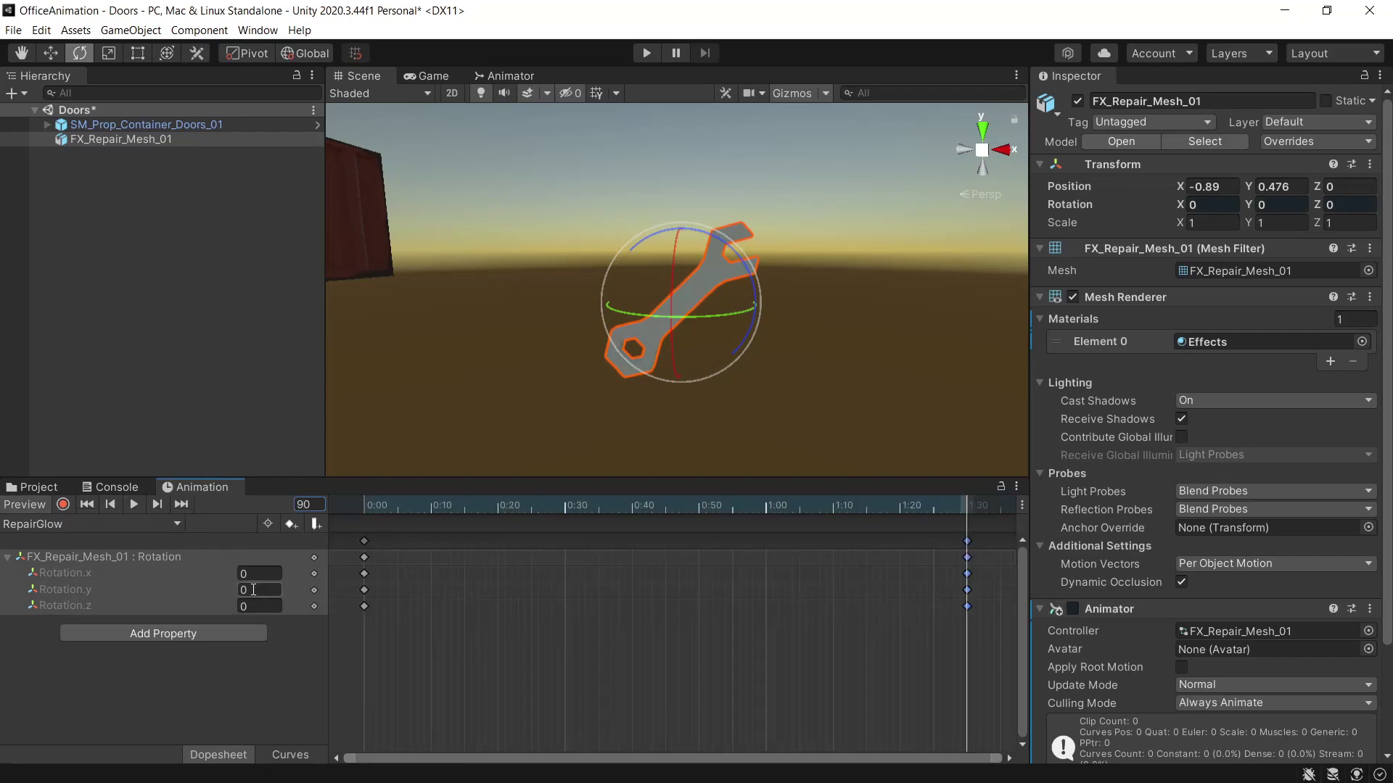
left_click(253, 589)
type("720")
left_click_drag(962, 499, 385, 525)
left_click(305, 504)
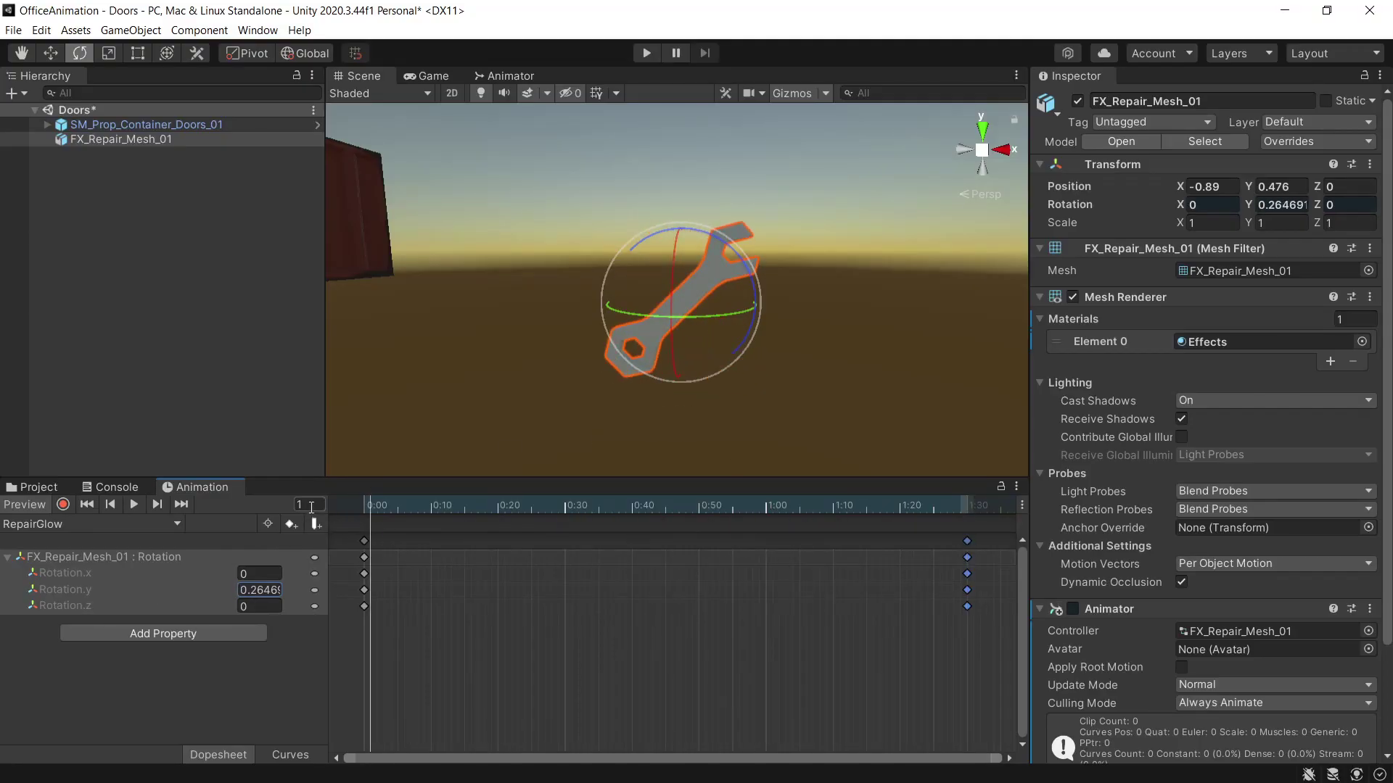
type("30")
key("Return")
left_click(291, 524)
Add a rotation keyframe at frame 60 and scrub the timeline to check the spin.
left_click(305, 504)
type("90")
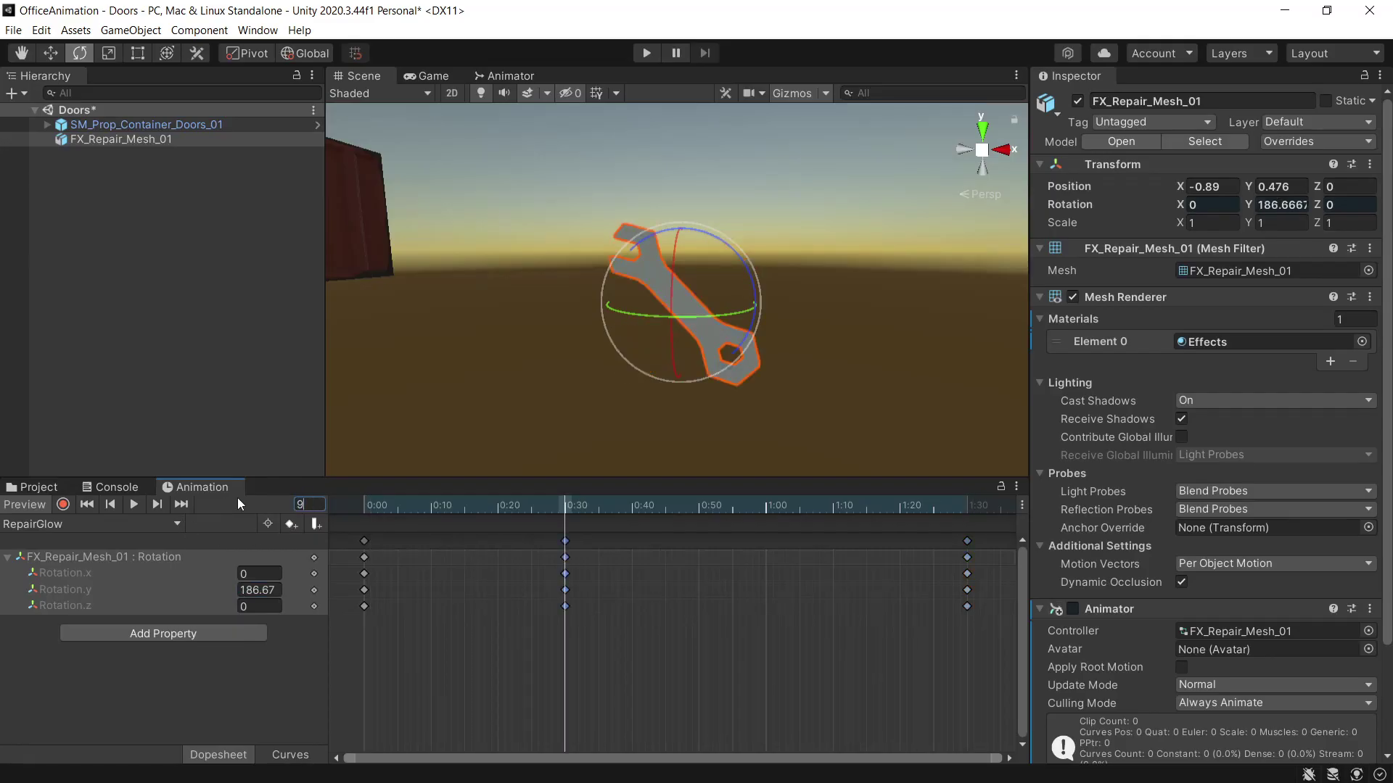
key("BackSpace")
key("BackSpace")
type("60")
key("Return")
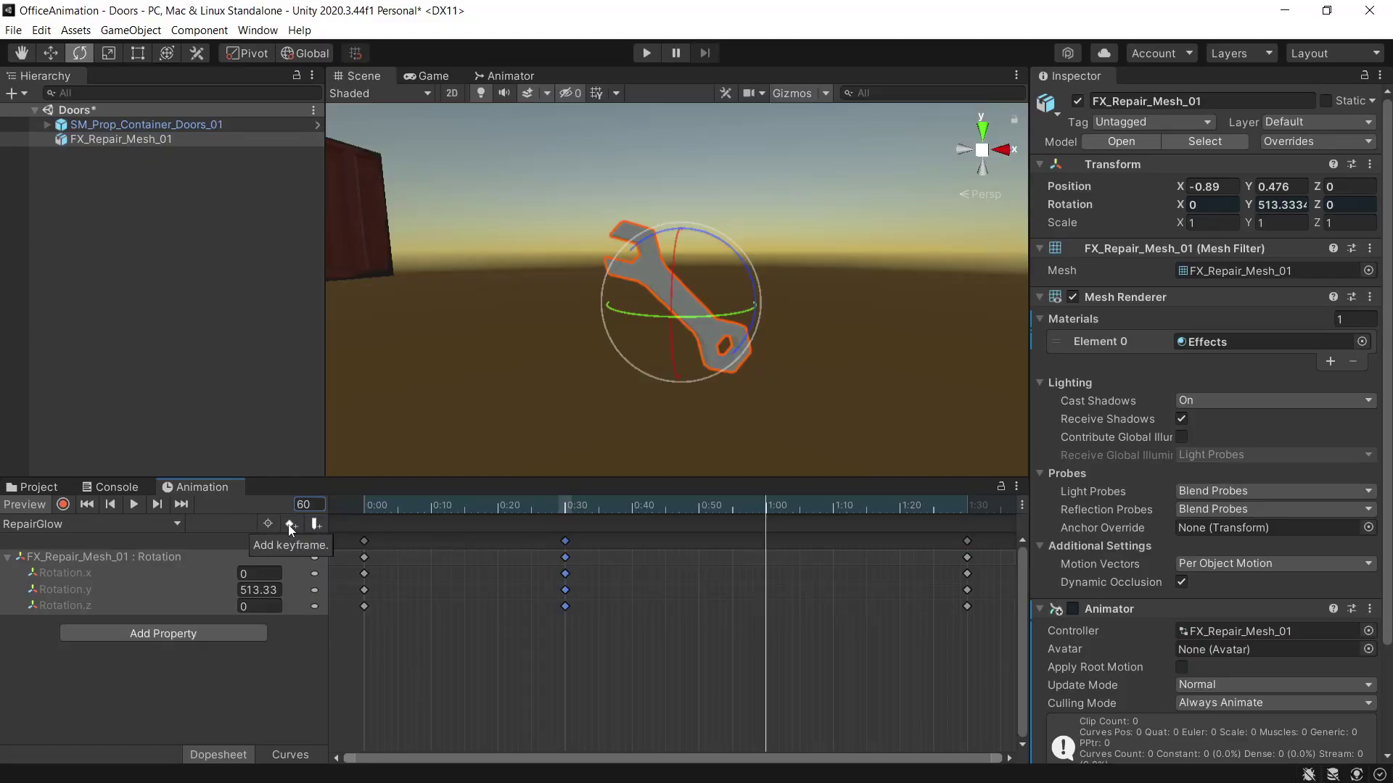
left_click(291, 524)
left_click(571, 505)
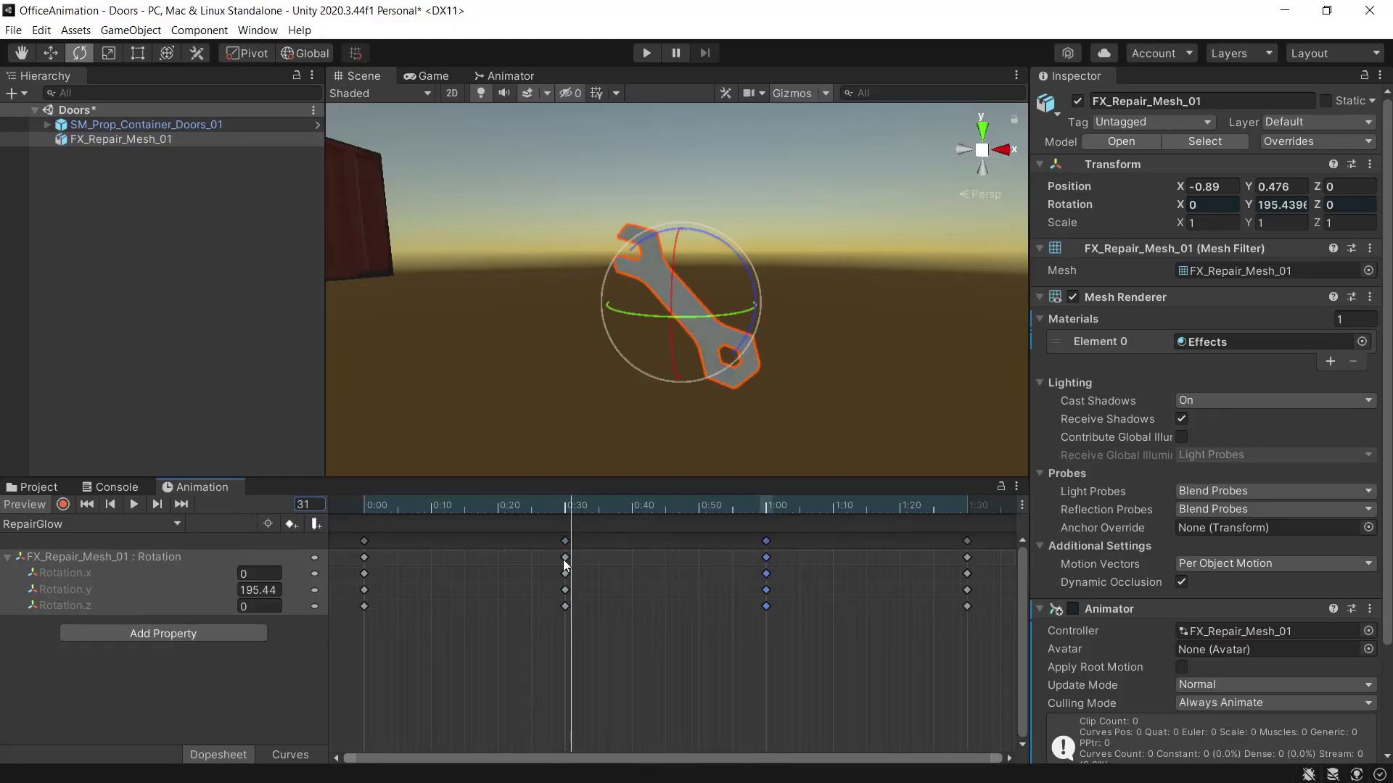
left_click(110, 504)
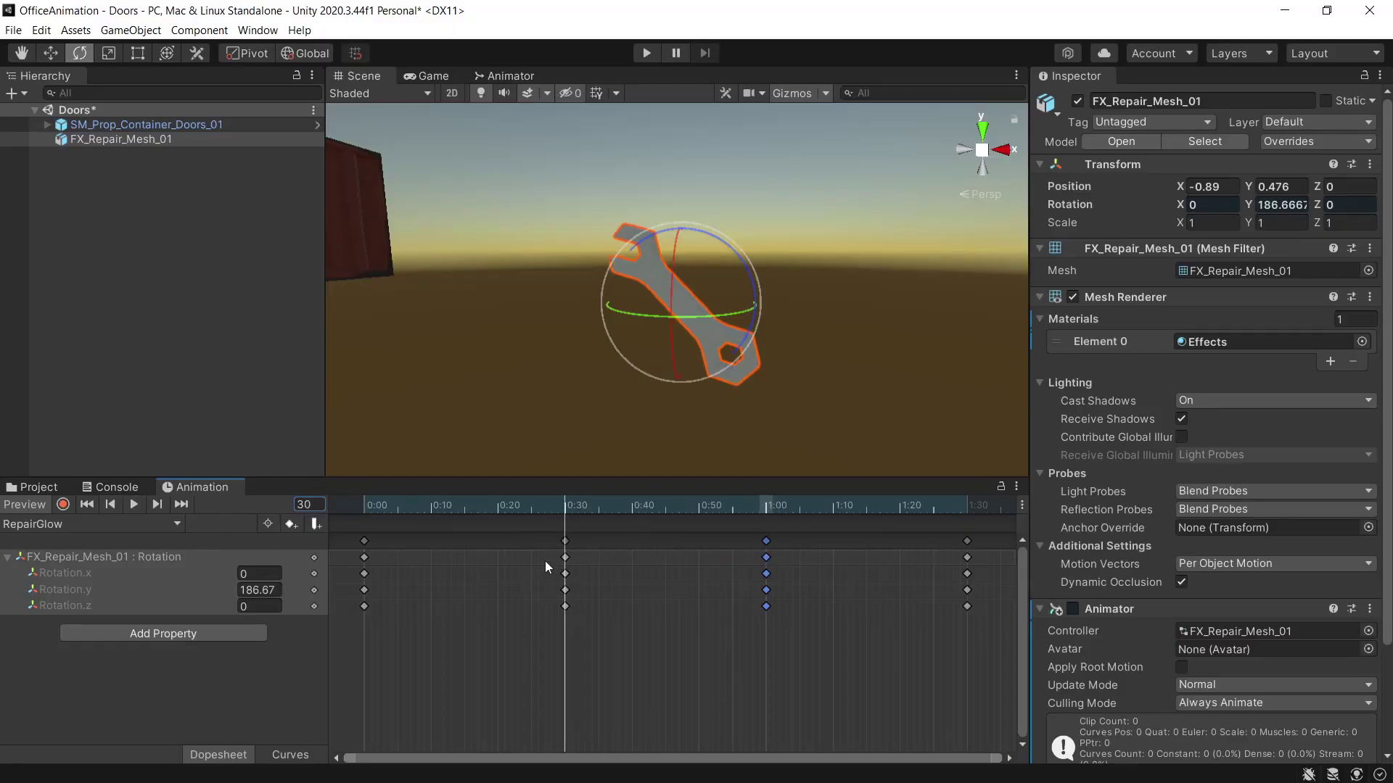
left_click_drag(560, 504, 163, 637)
Add a Scale track and key X, Y and Z at 0.7 on frame 0.
left_click(164, 633)
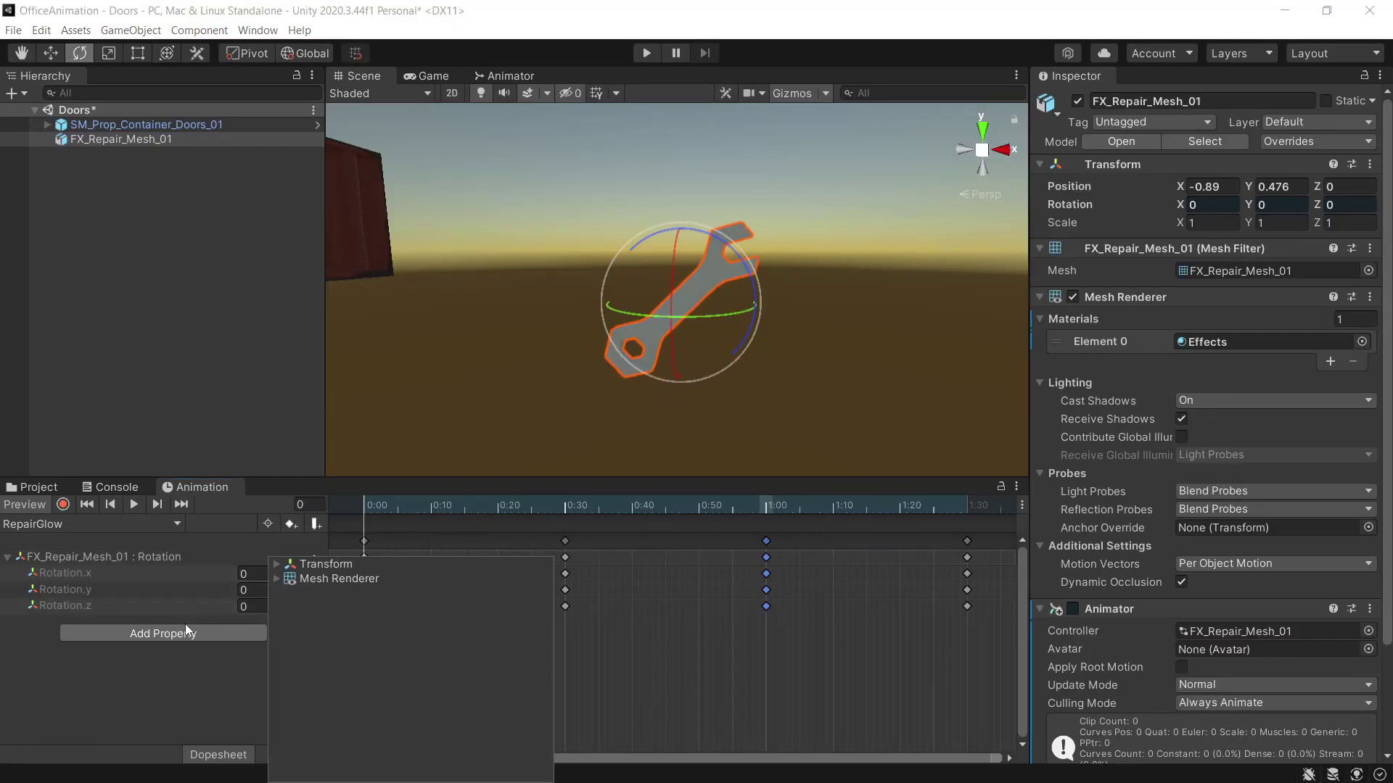
left_click(277, 565)
left_click(544, 592)
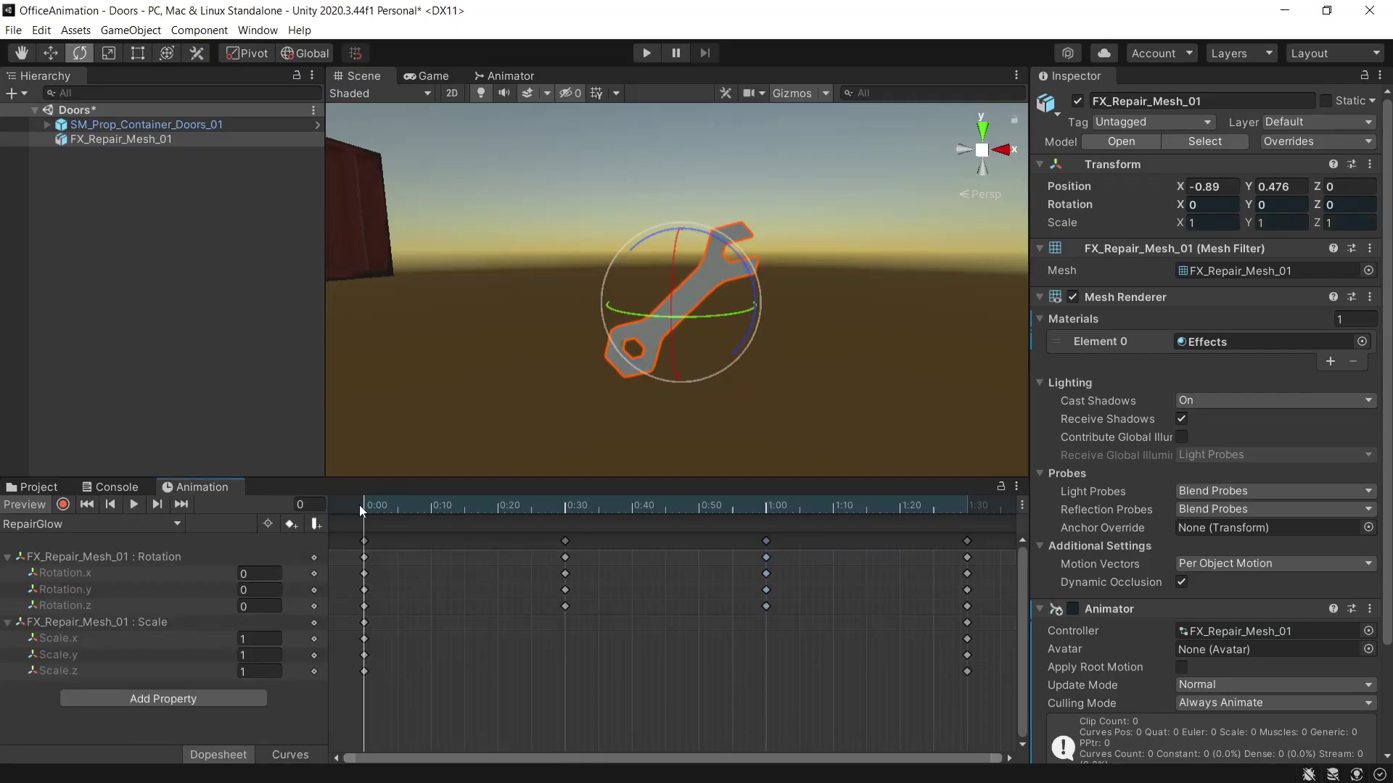
left_click(276, 637)
type("0.7")
key("Tab")
type("0.7")
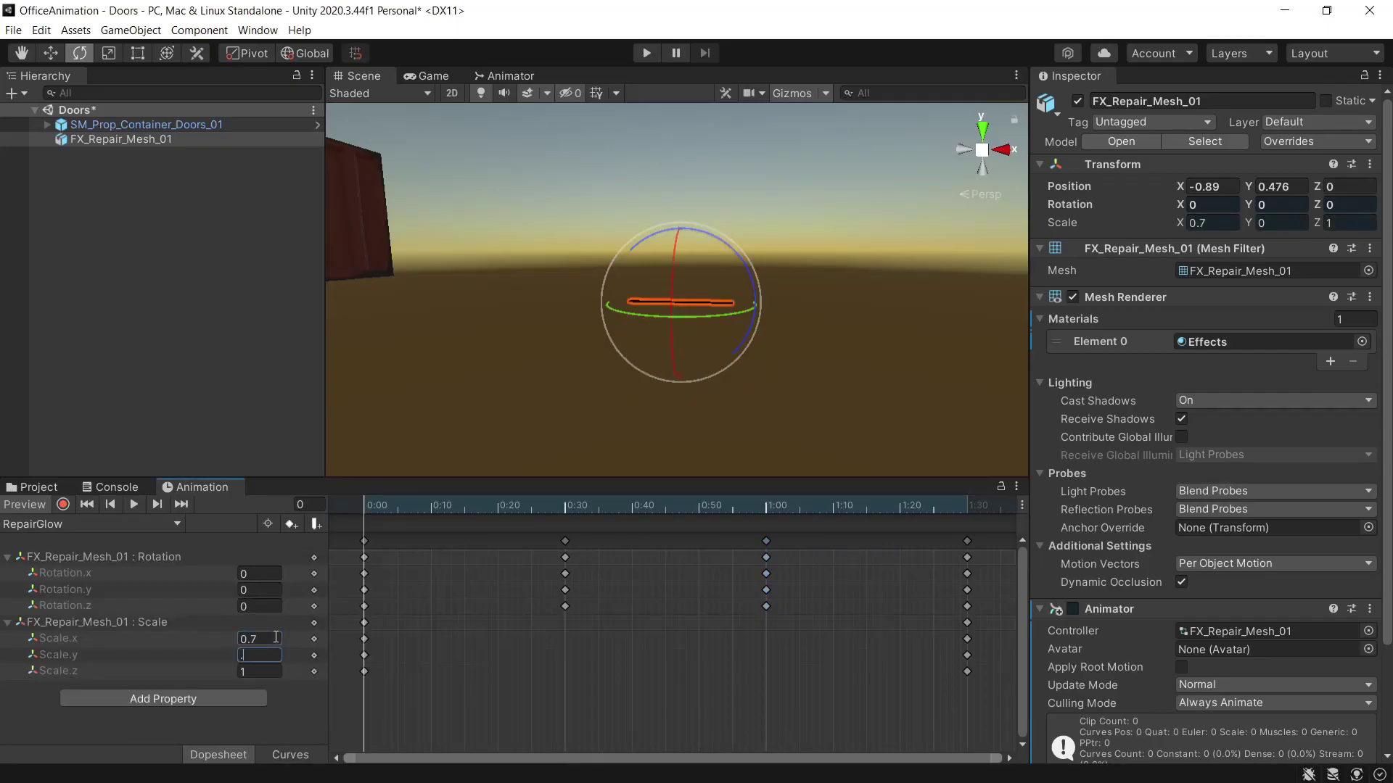
key("Tab")
type("0.7")
Set the scale keys to 1 at frames 30 and 60 and edit the frame-90 scale.
left_click(155, 504)
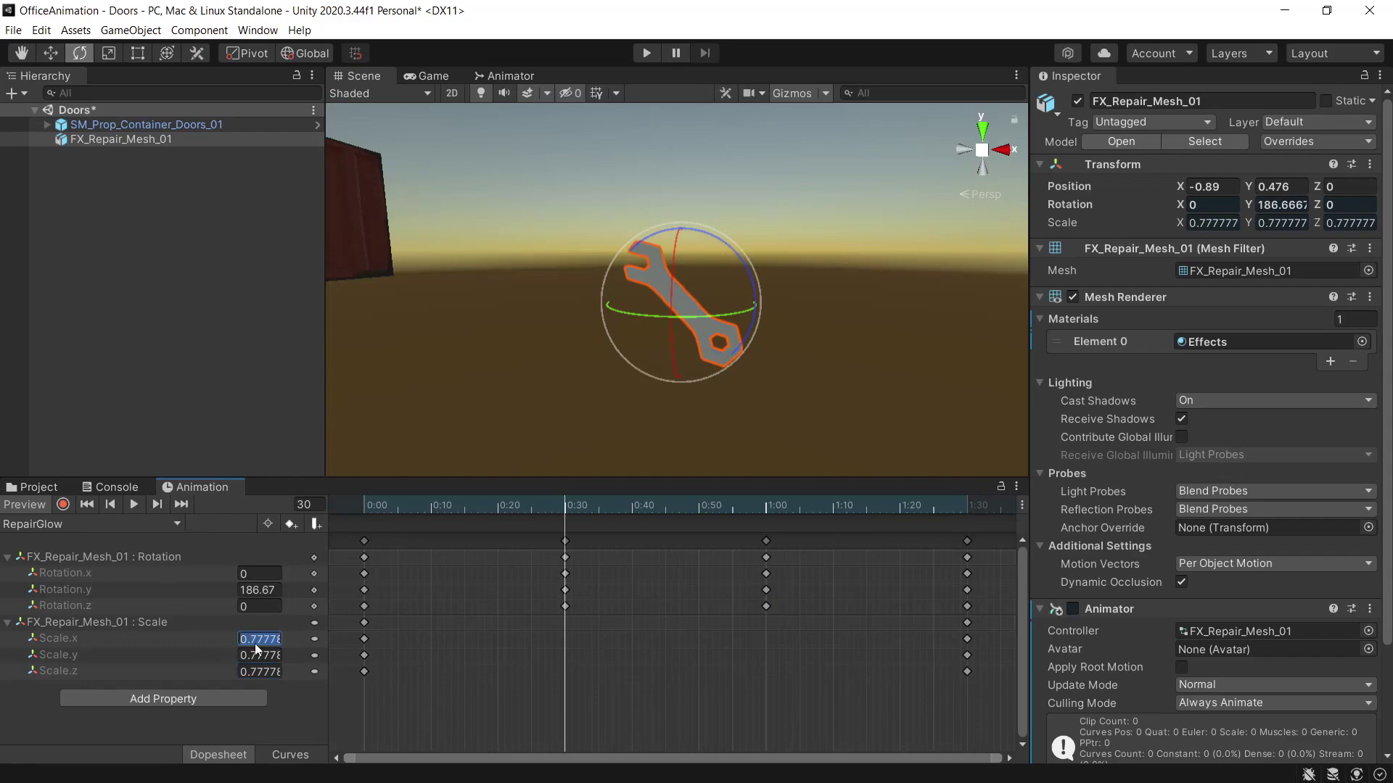
type("1")
key("Tab")
type("1")
key("Tab")
type("1")
key("alt+period")
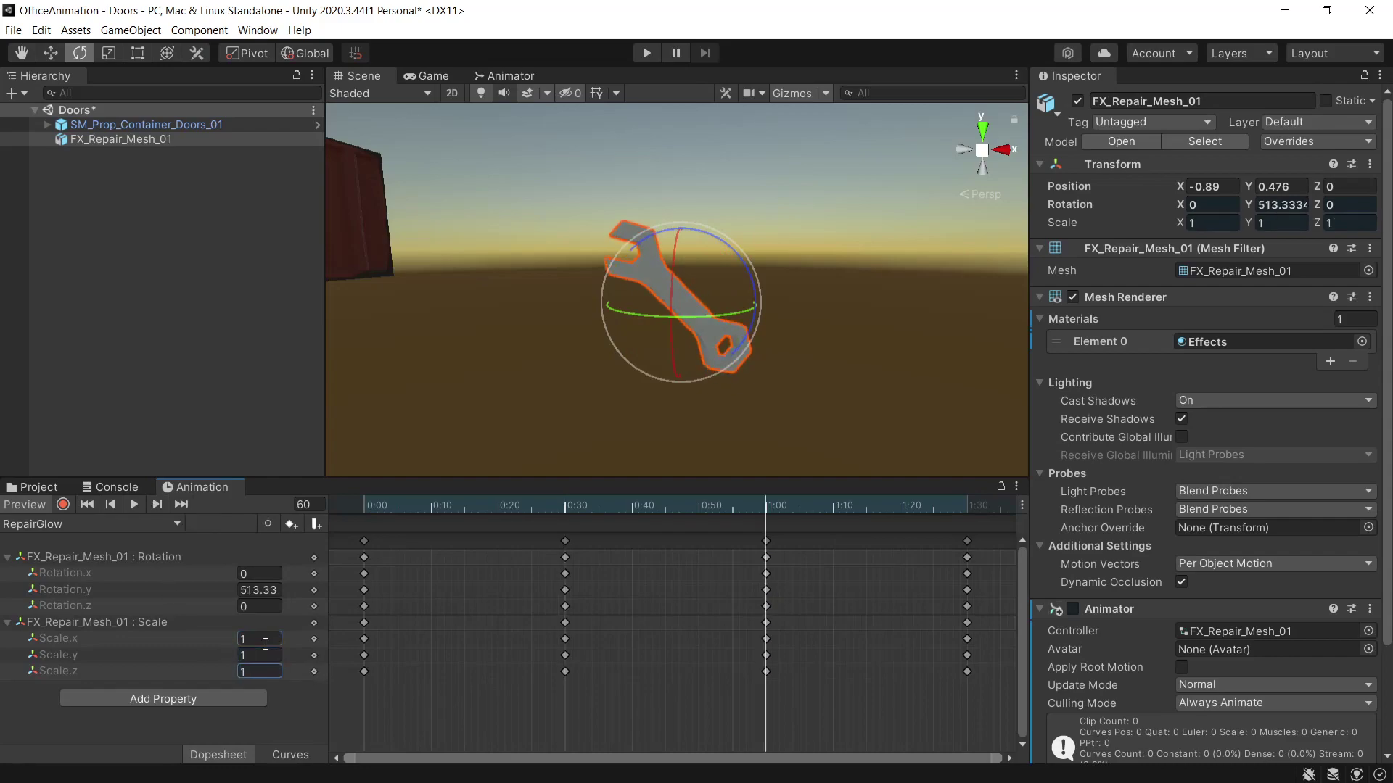
left_click(155, 504)
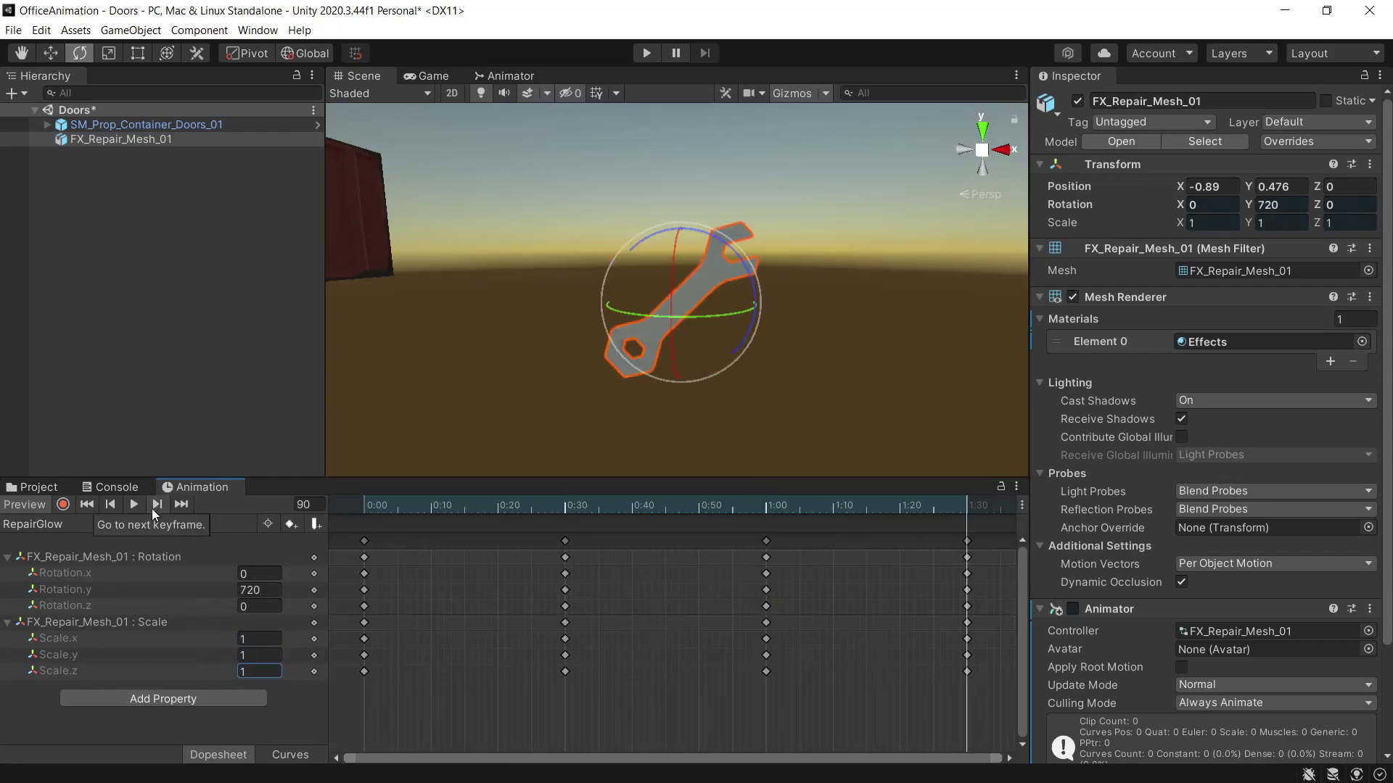
left_click(250, 638)
key("BackSpace")
type("1")
key("Tab")
type("1")
Key the wrench's scale at 1.2 on frame 45.
key("Tab")
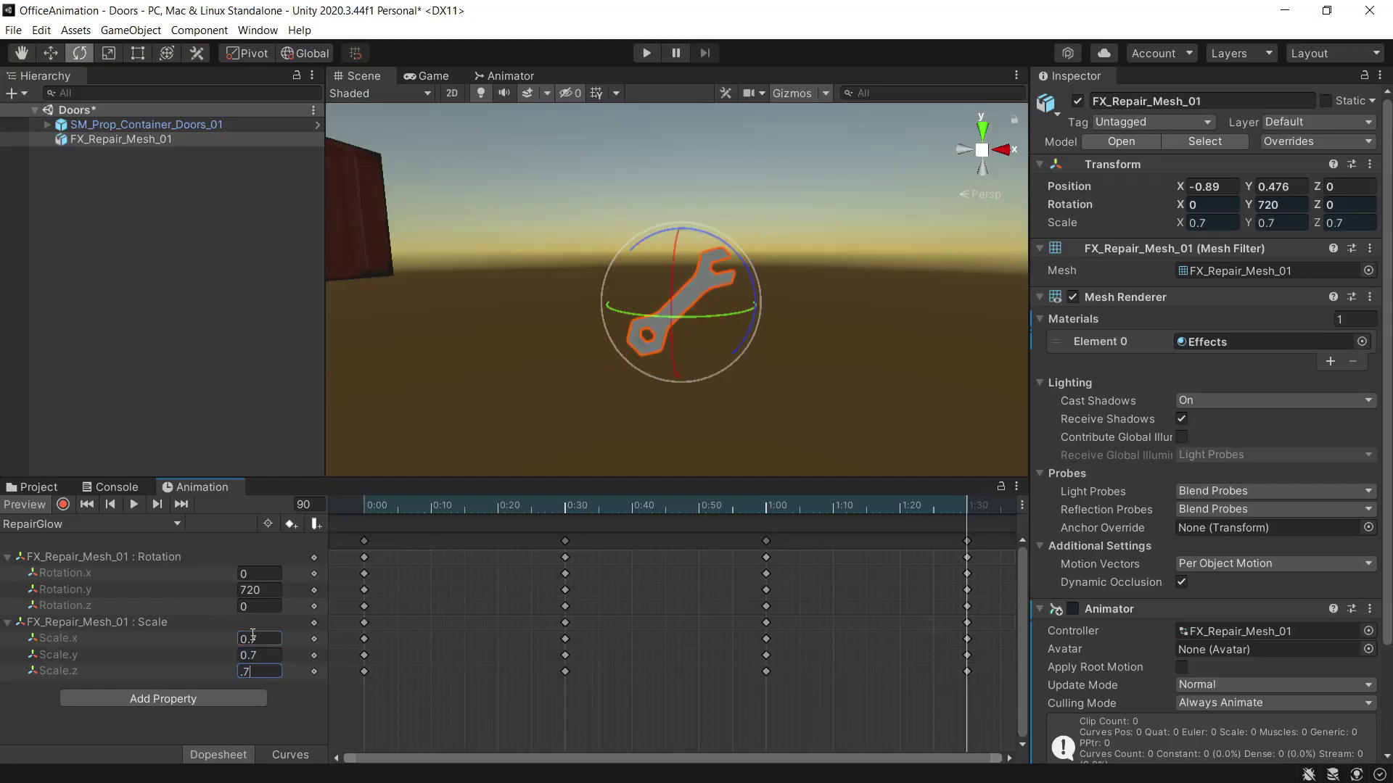
type("1")
left_click(664, 505)
left_click(254, 638)
type("1.")
key("Tab")
key("Tab")
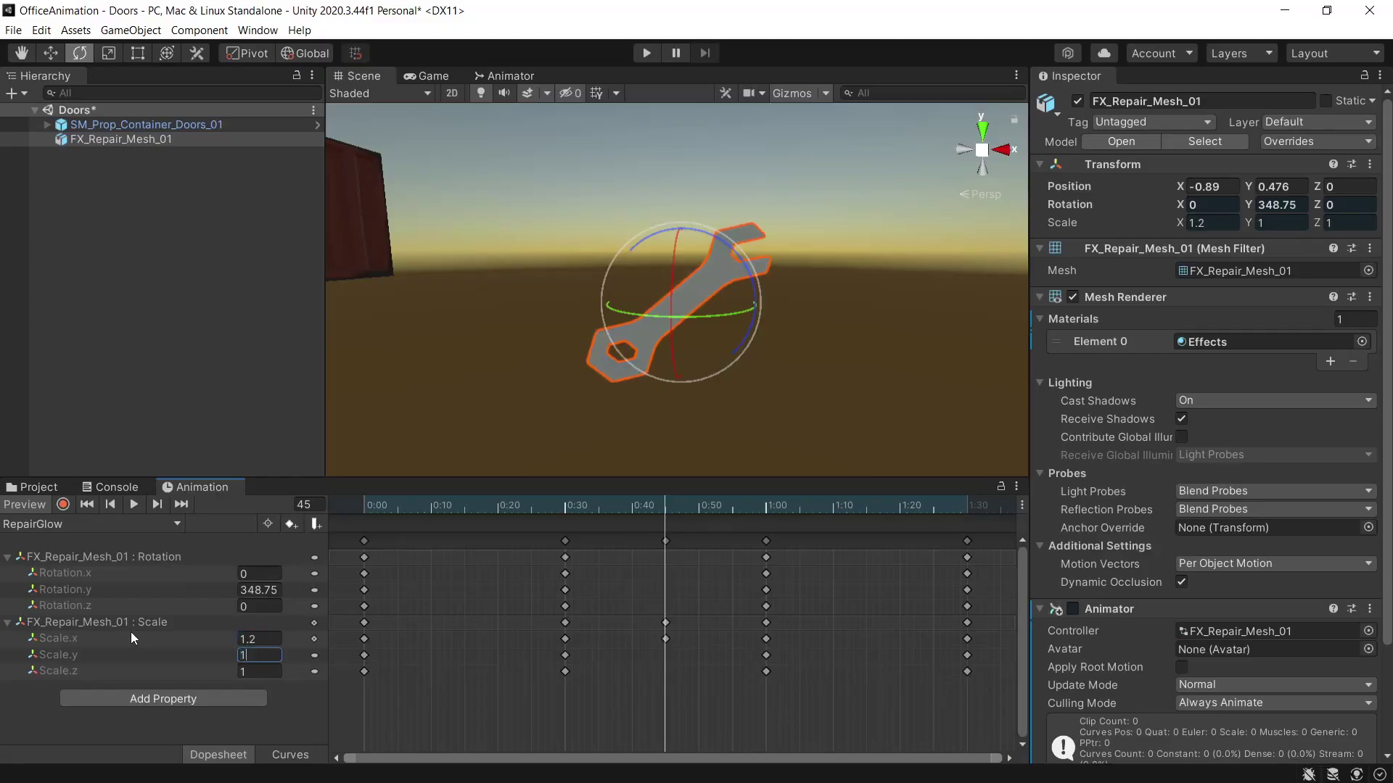
left_click(134, 505)
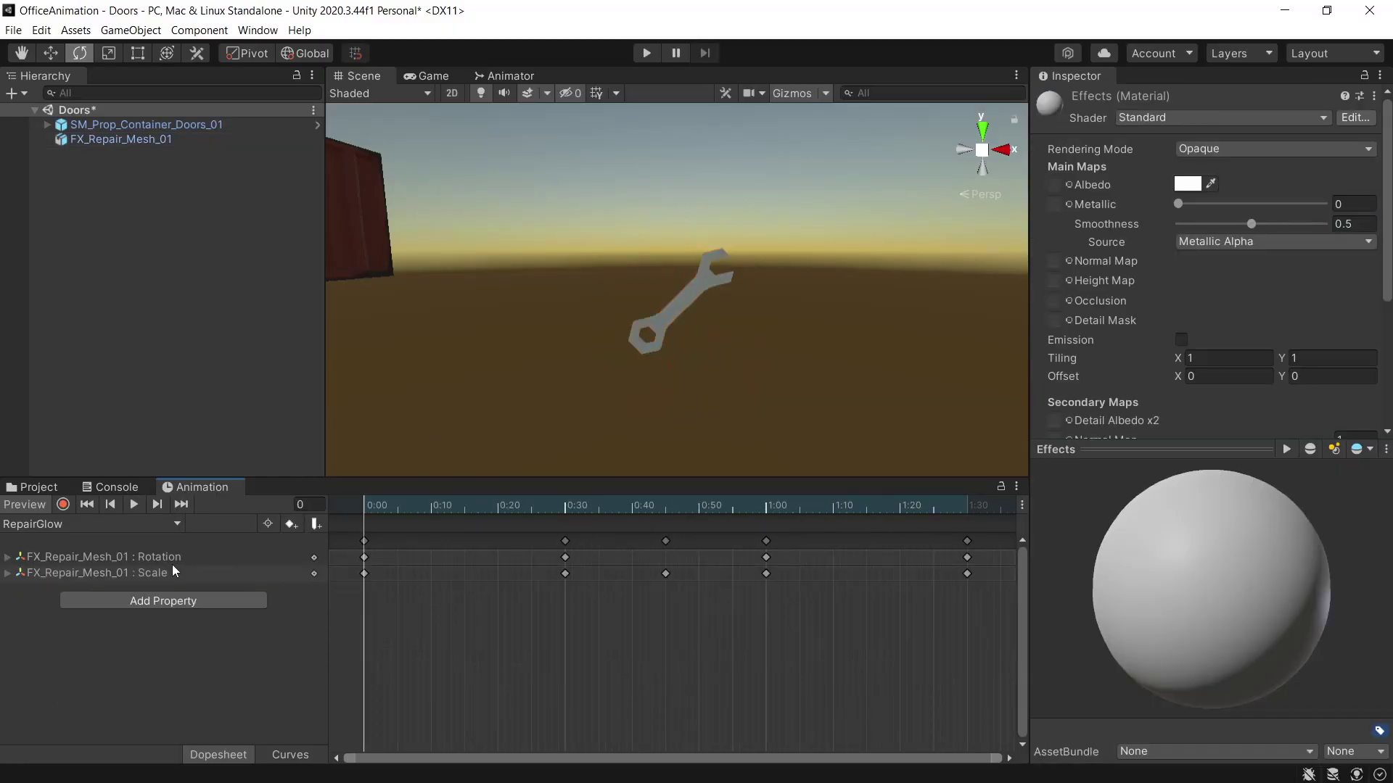
Enable Emission on the Effects material.
left_click(37, 487)
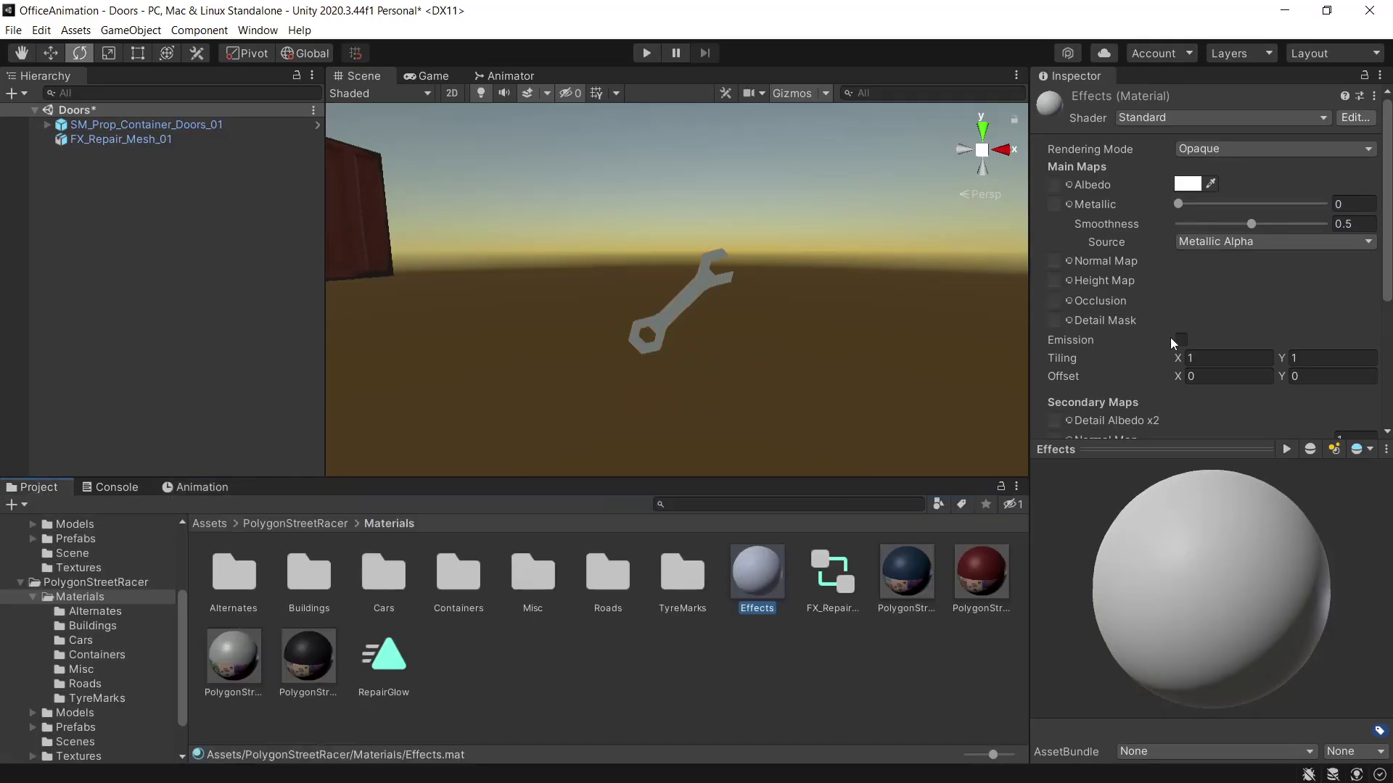
left_click(1180, 340)
left_click(193, 486)
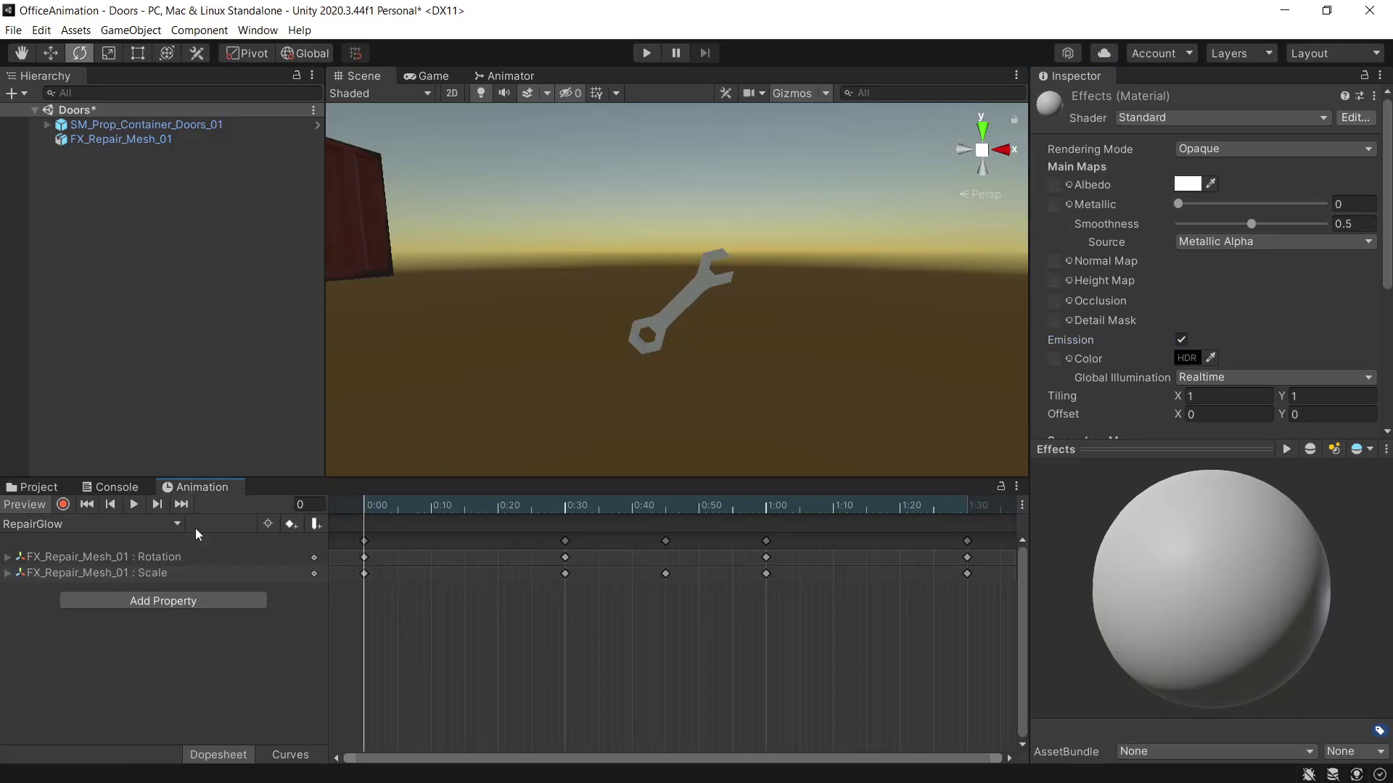
Add the Mesh Renderer's Material._Emission Color property to the RepairGlow clip.
left_click(116, 605)
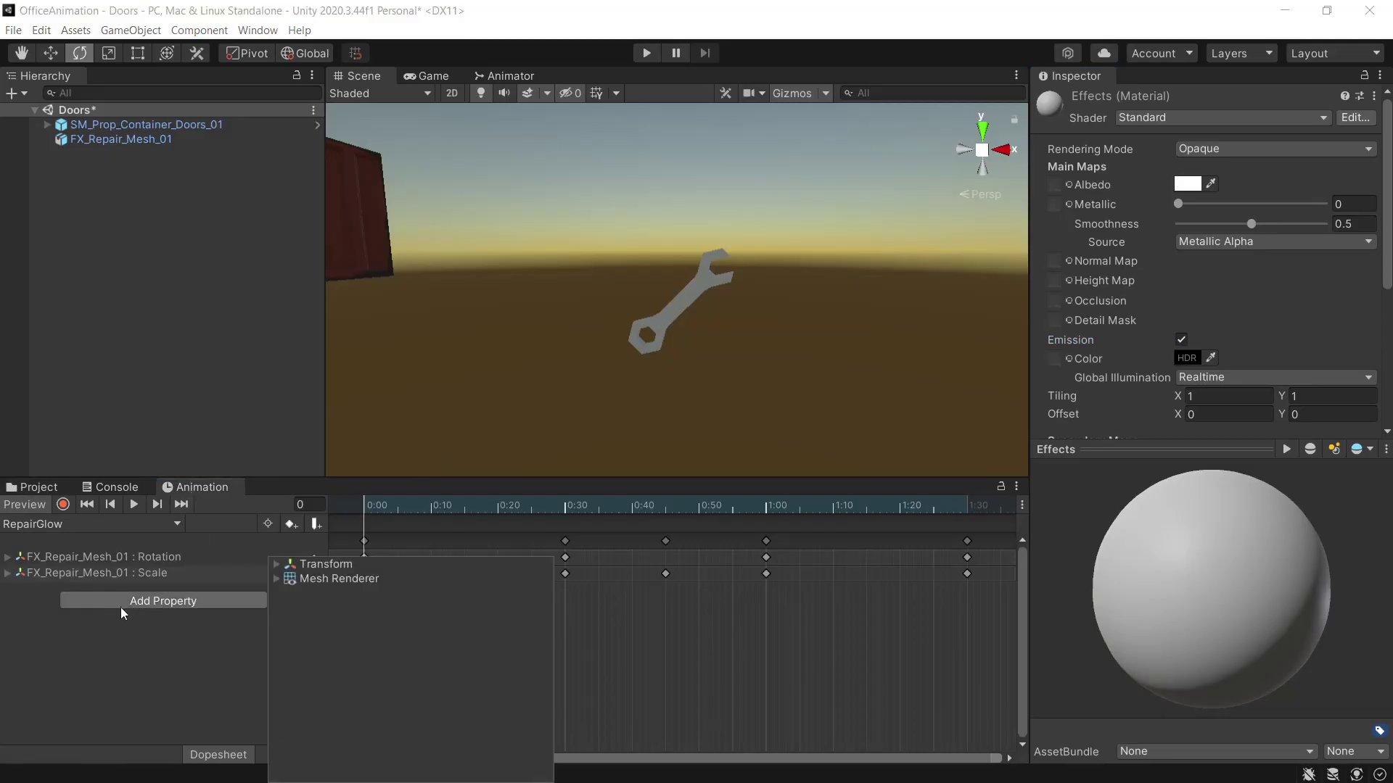
left_click(273, 578)
scroll(480, 694, "down", 5)
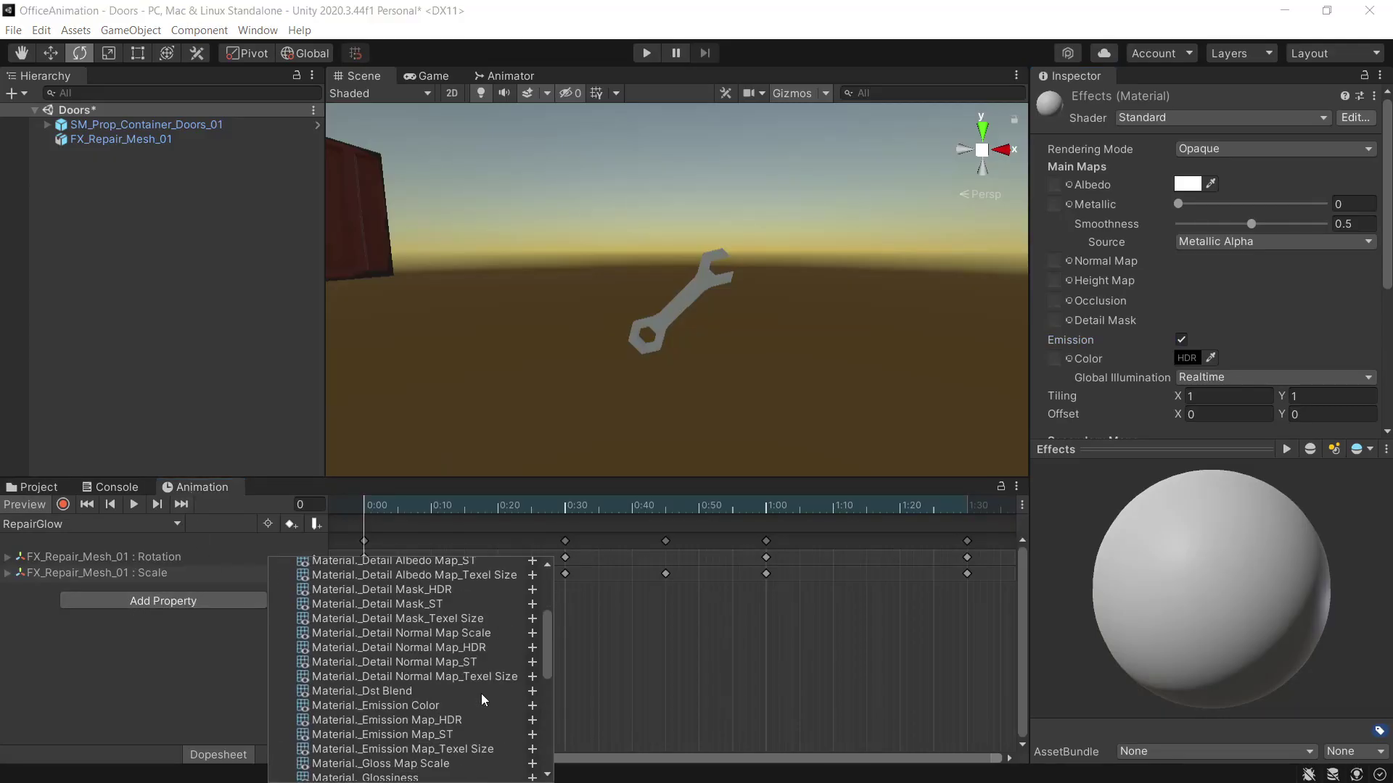
scroll(481, 693, "down", 3)
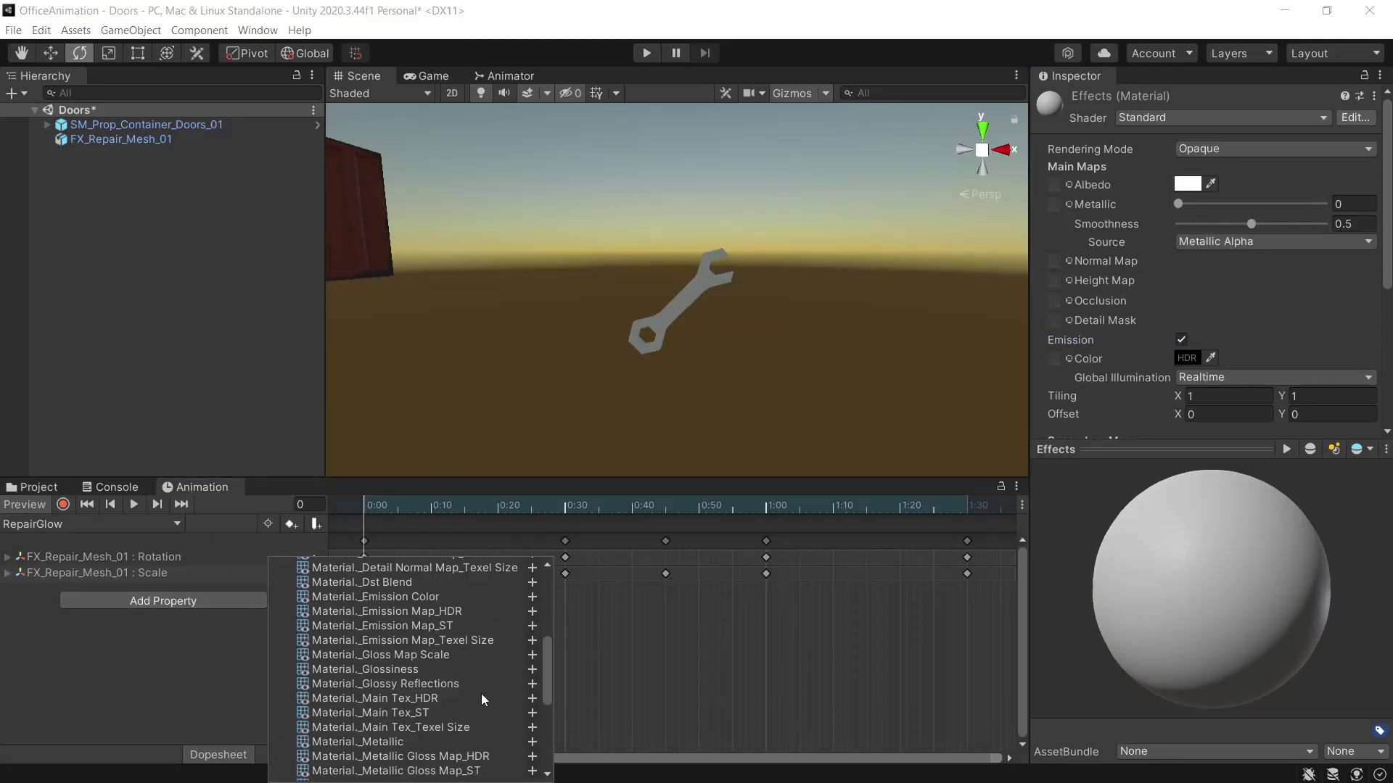
left_click(532, 596)
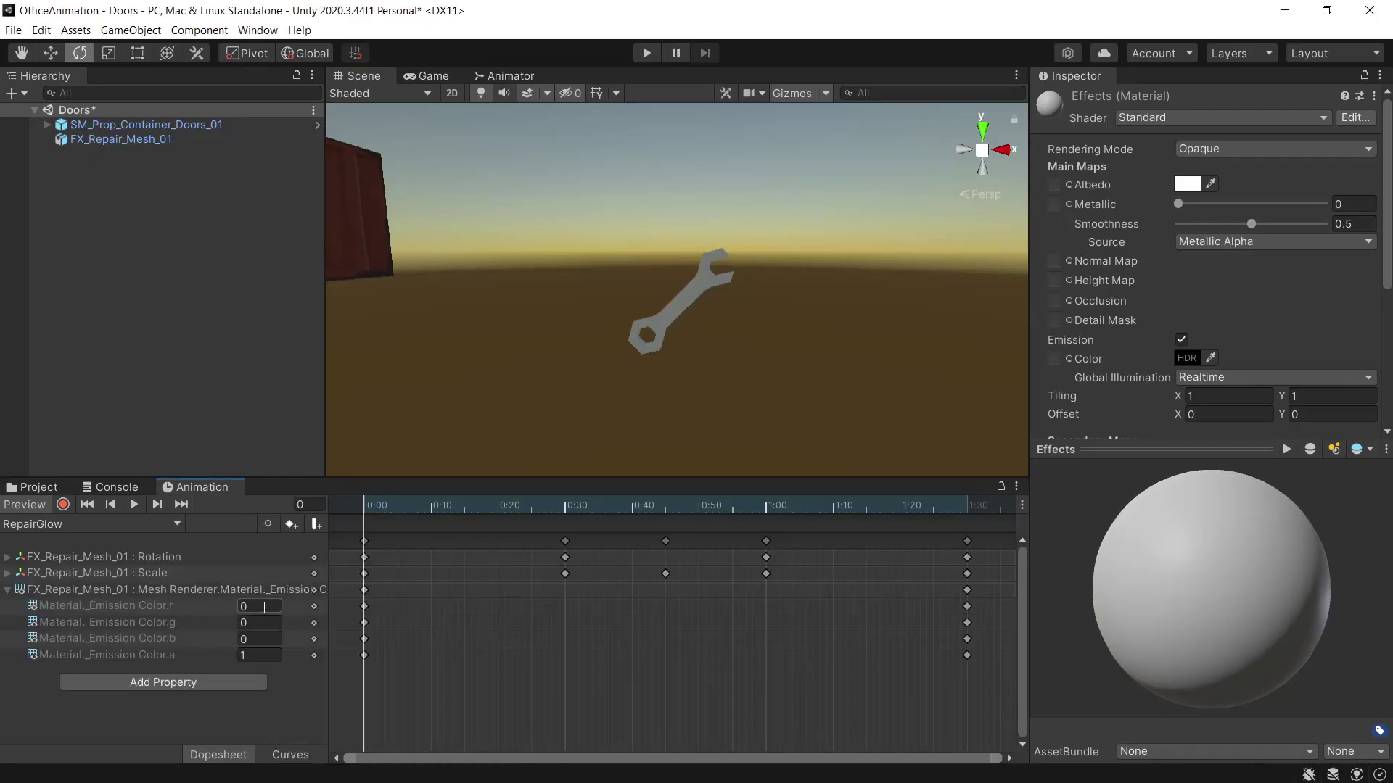
Key the emission Color.g to 1 at frame 45 so the glow peaks mid-cycle.
left_click_drag(365, 505, 663, 515)
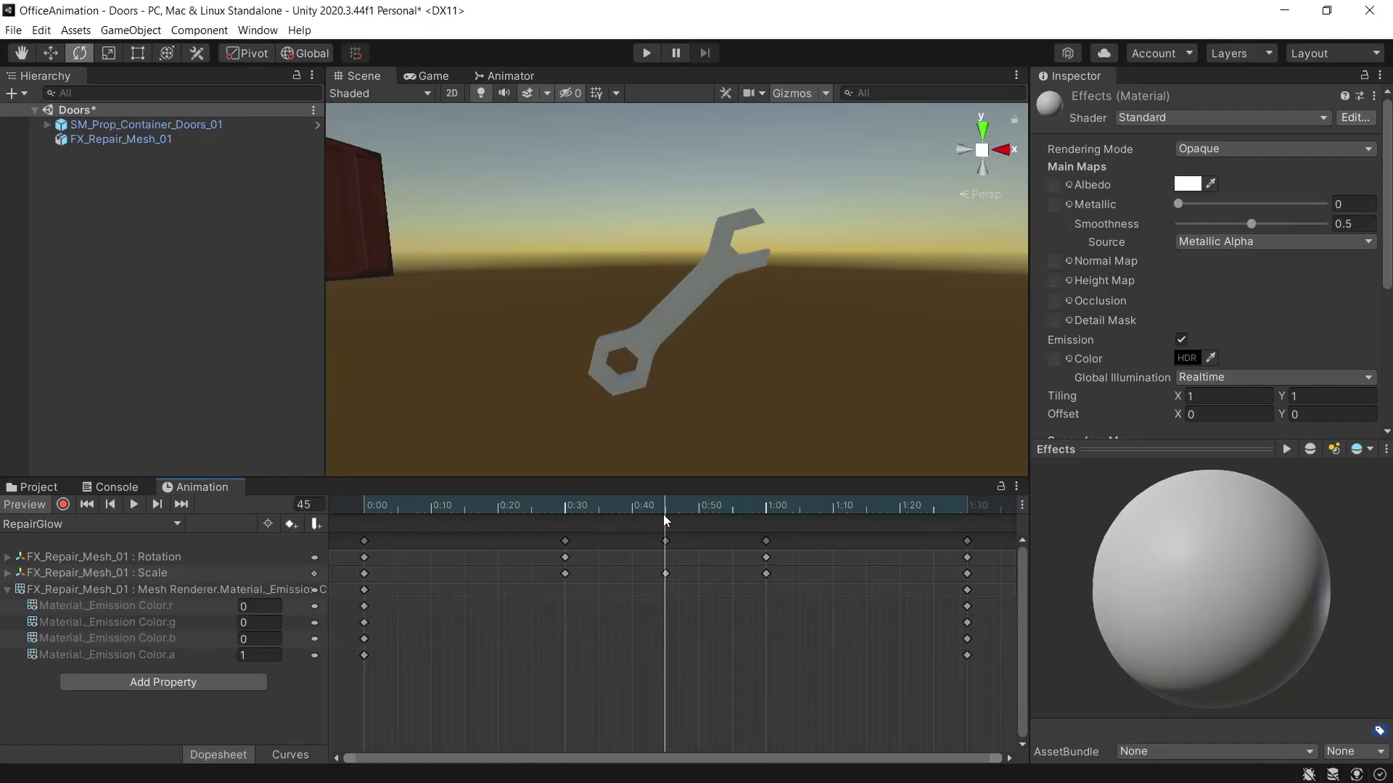
left_click(256, 615)
type("1")
left_click_drag(648, 520, 380, 512)
Move the middle rotation and scale keys from 0:30 and 1:00 to about 0:24 and 1:09, showing curves.
left_click(137, 503)
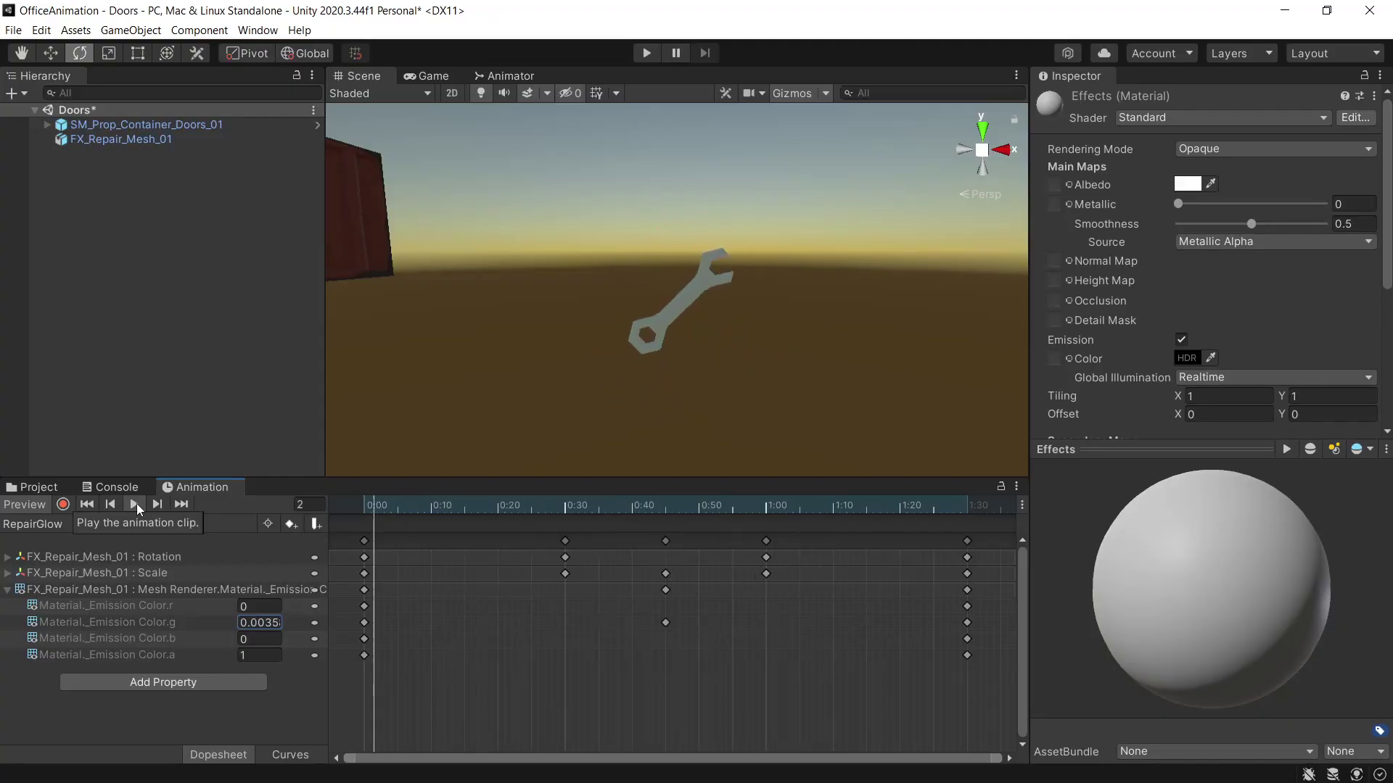
scroll(684, 641, "down", 3)
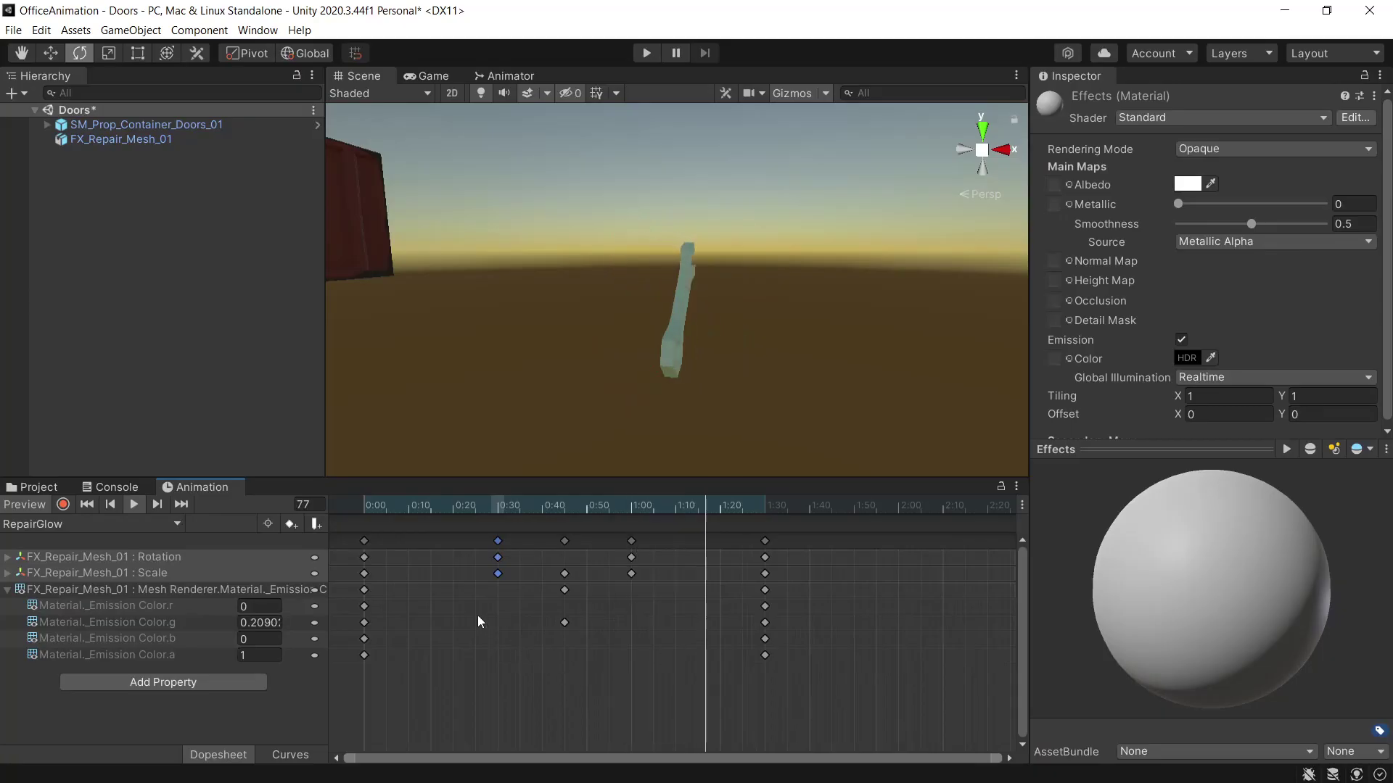
left_click_drag(518, 621, 469, 534)
left_click_drag(622, 607, 672, 547)
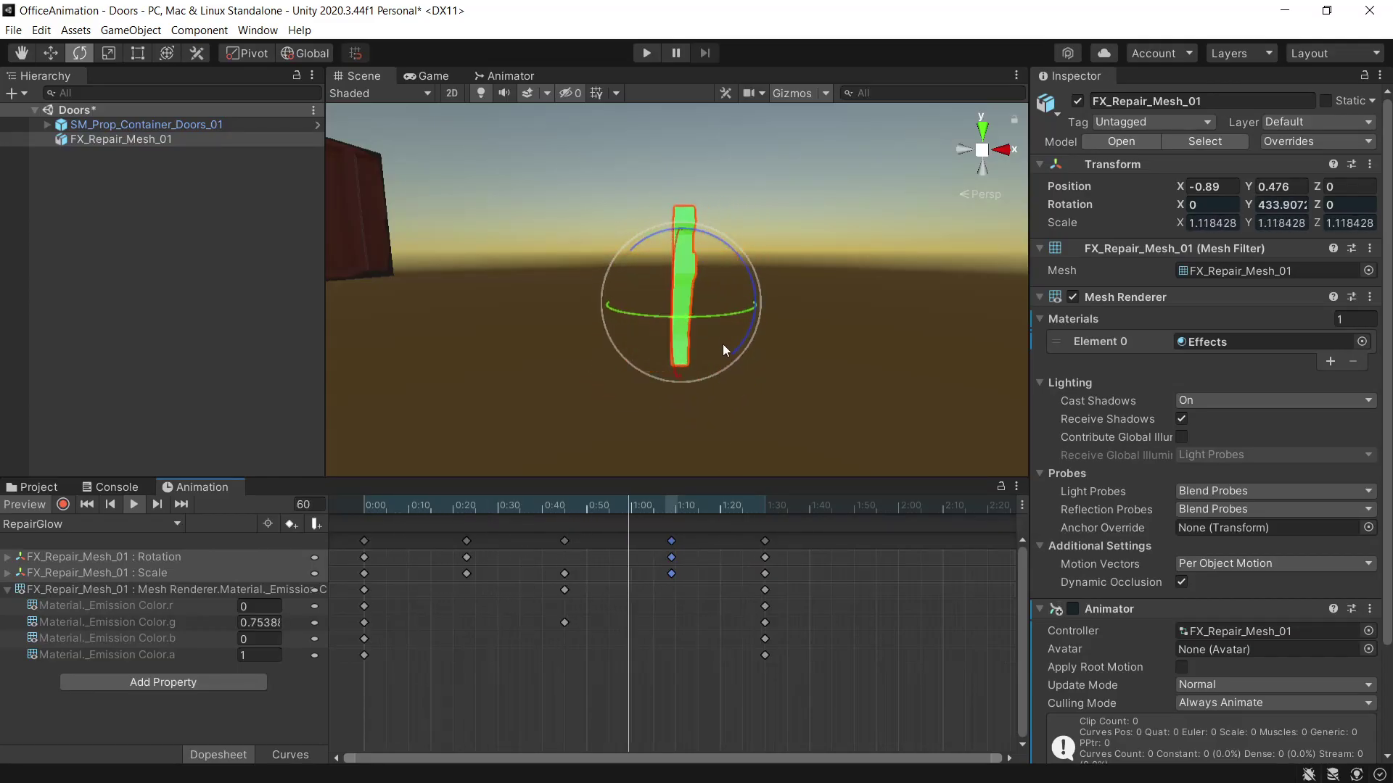
left_click(289, 755)
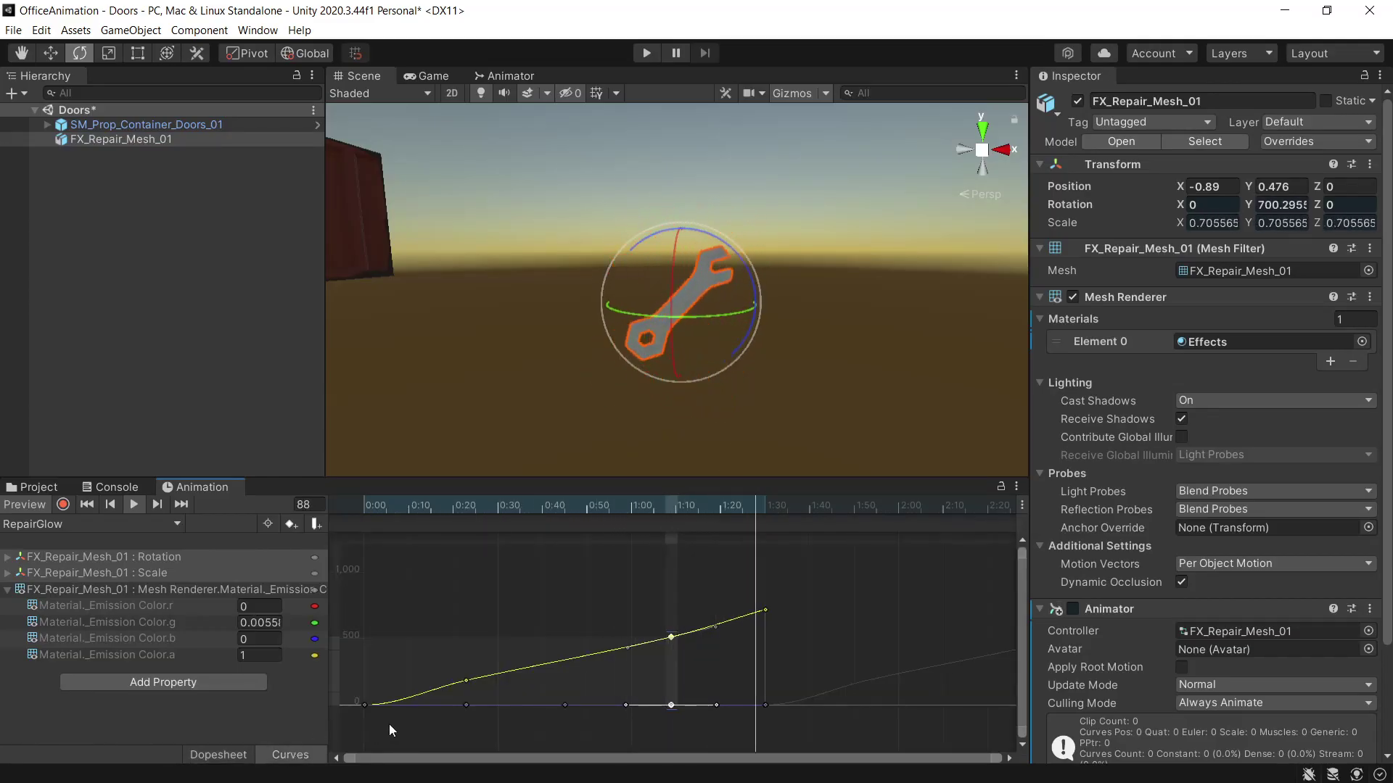
Set Both Tangents to Linear on the first and last emission keys and frame the whole curve.
right_click(364, 706)
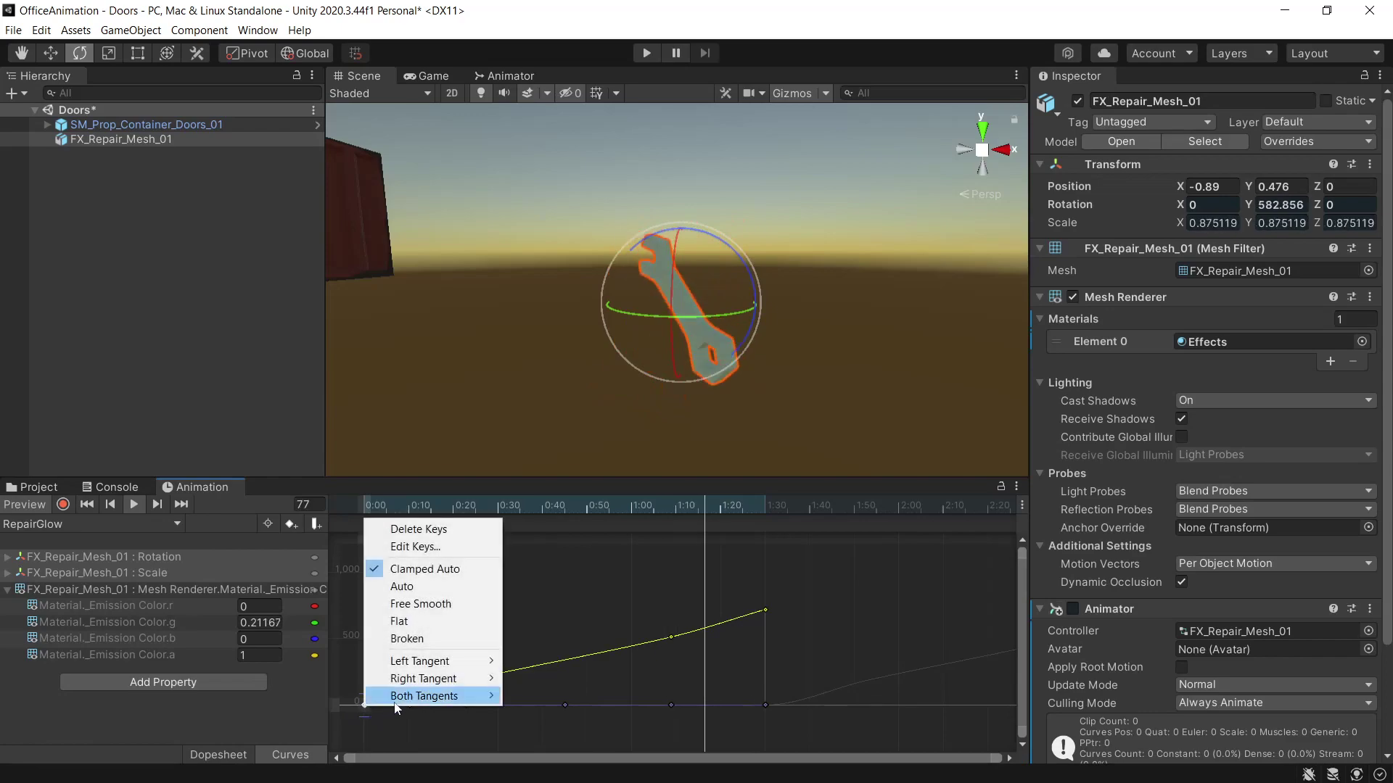
mouse_move(424, 696)
left_click(551, 714)
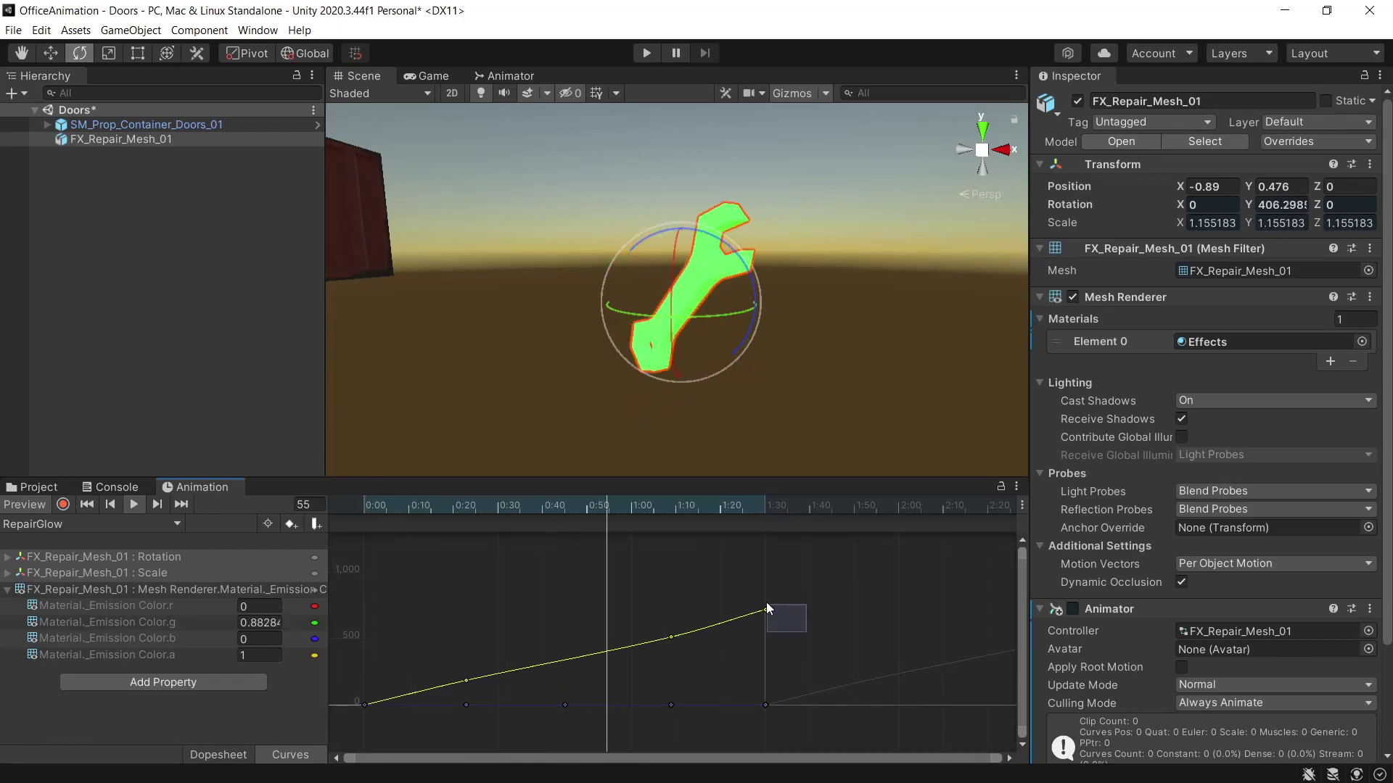
right_click(765, 610)
mouse_move(812, 608)
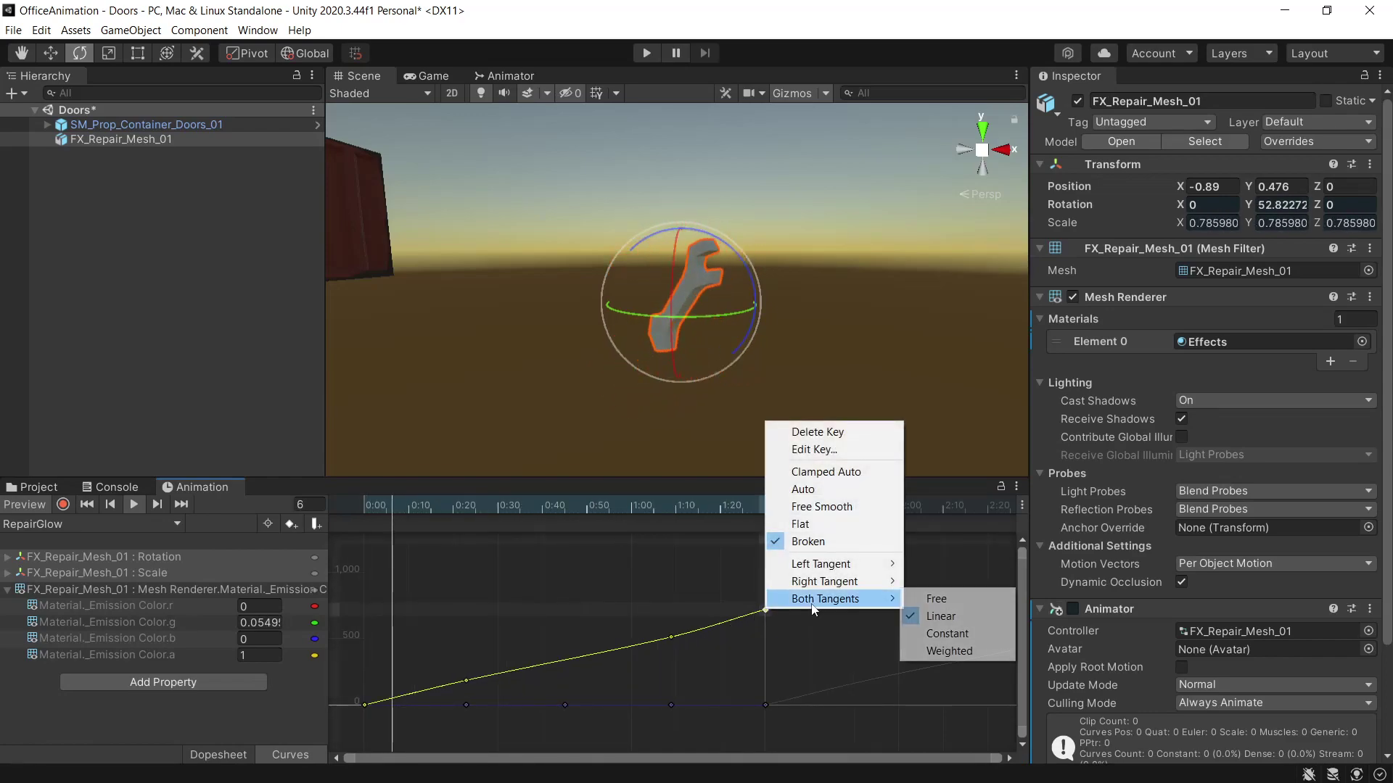
left_click(943, 616)
key("a")
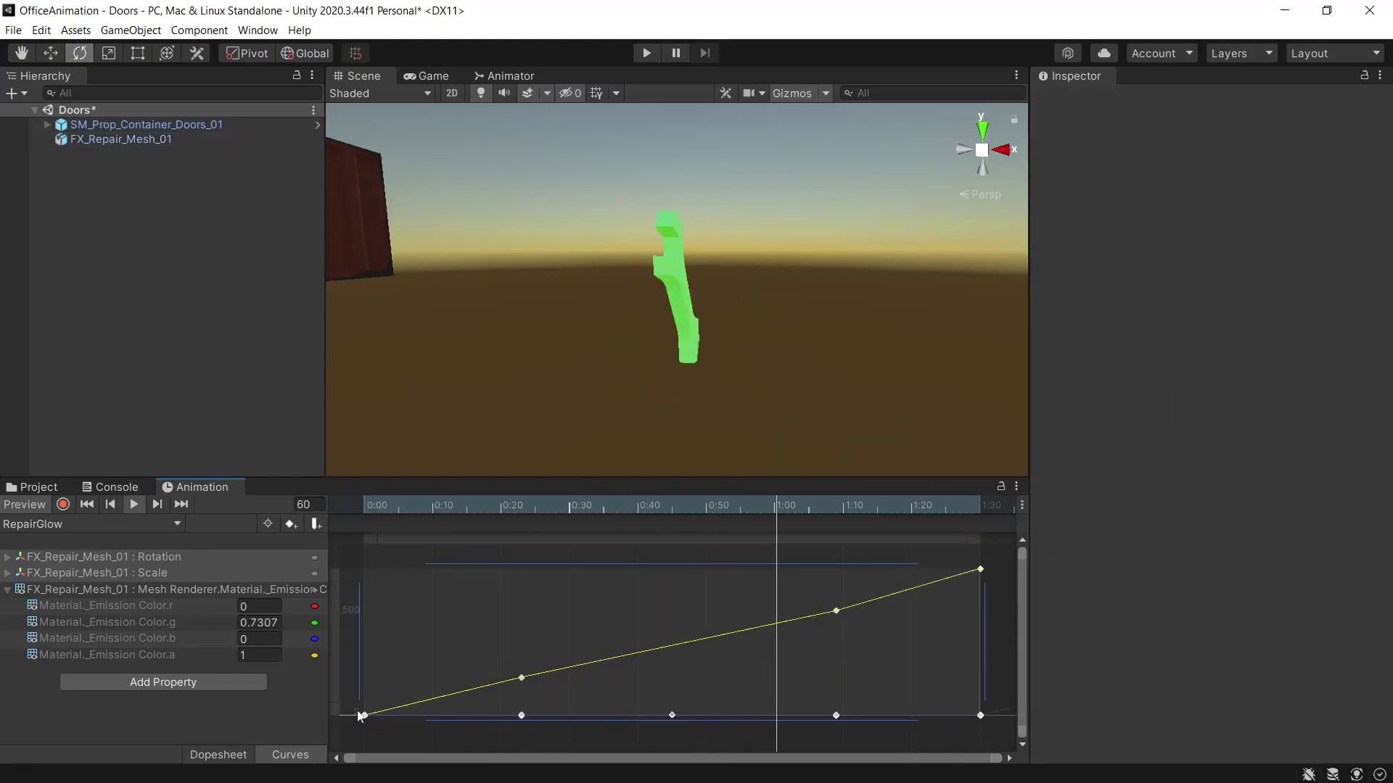